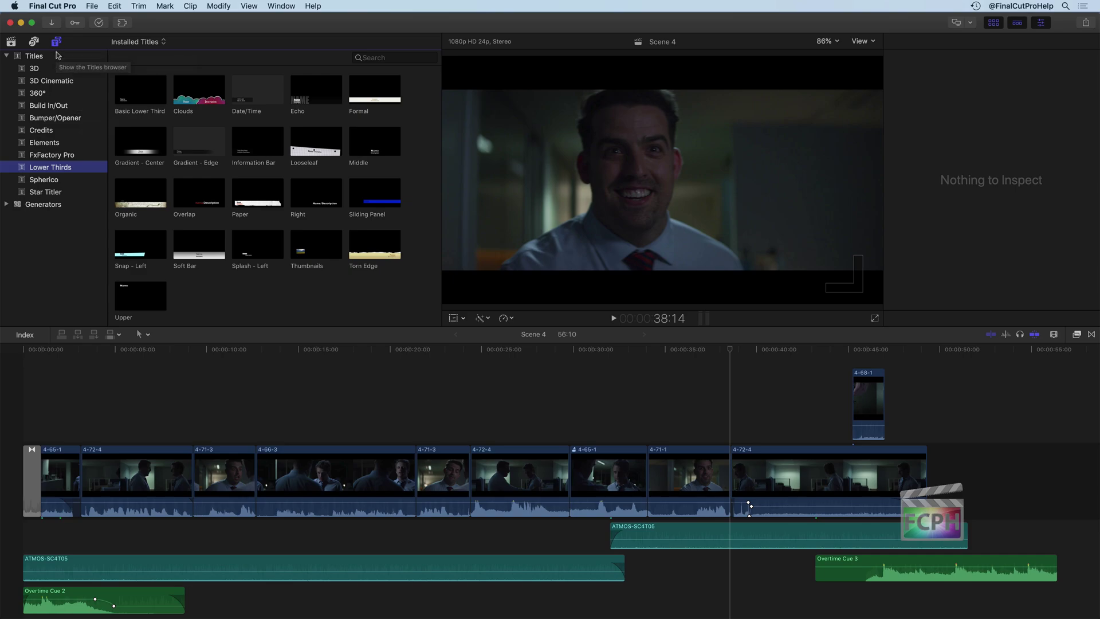
Expand Generators in the Titles and Generators sidebar and list all installed generators.
left_click(6, 57)
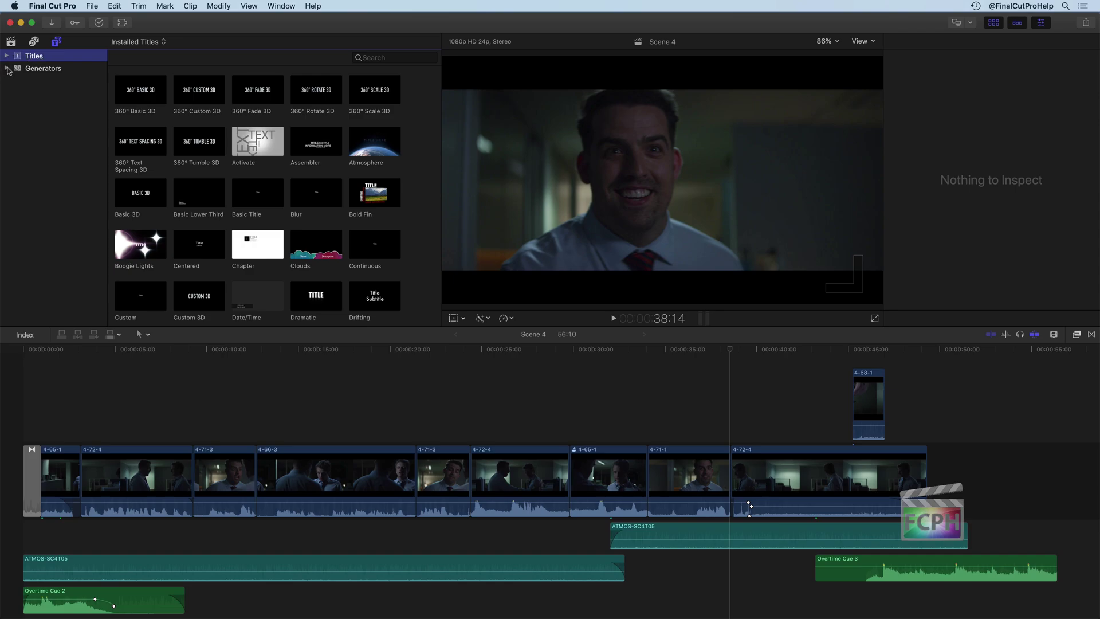
left_click(7, 68)
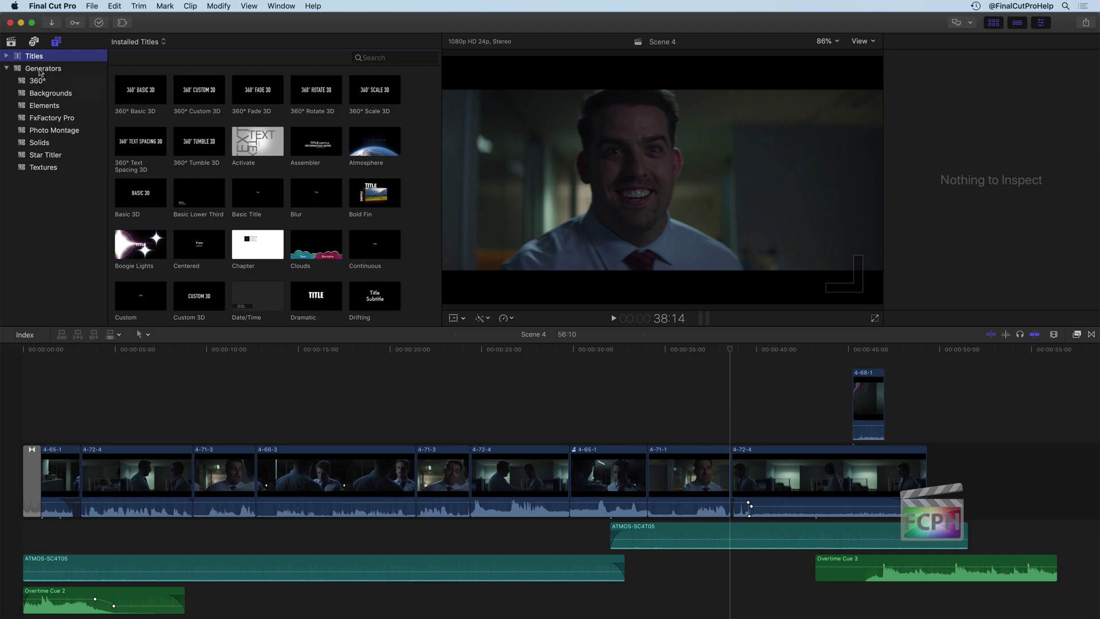
left_click(46, 71)
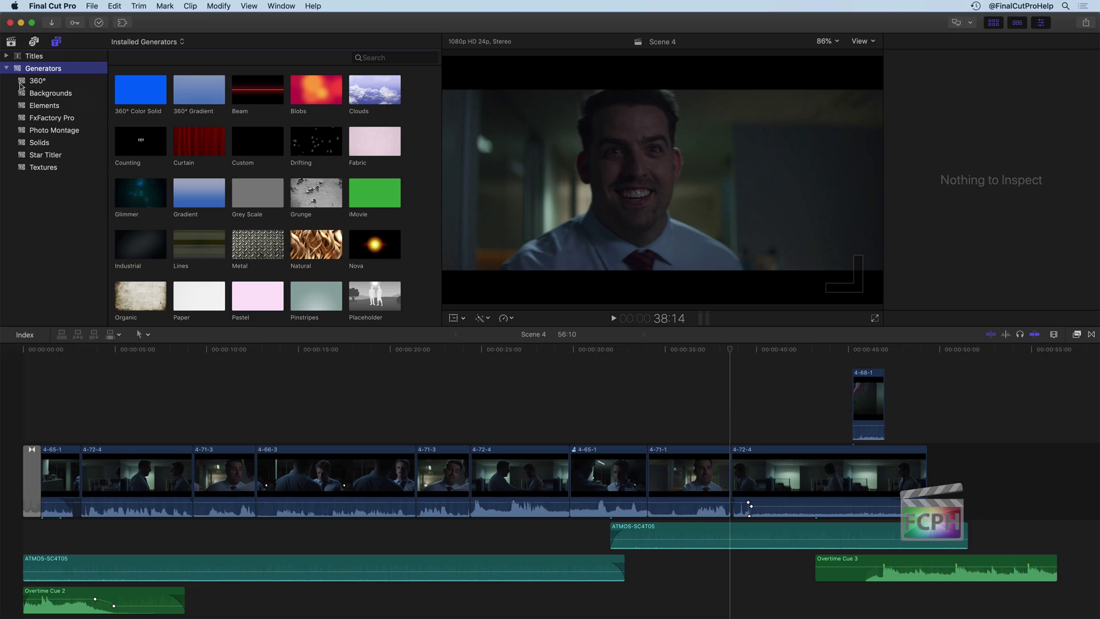
Filter generators to 360°, then to the Backgrounds category (Beam, Blobs, Clouds, Nova).
left_click(34, 82)
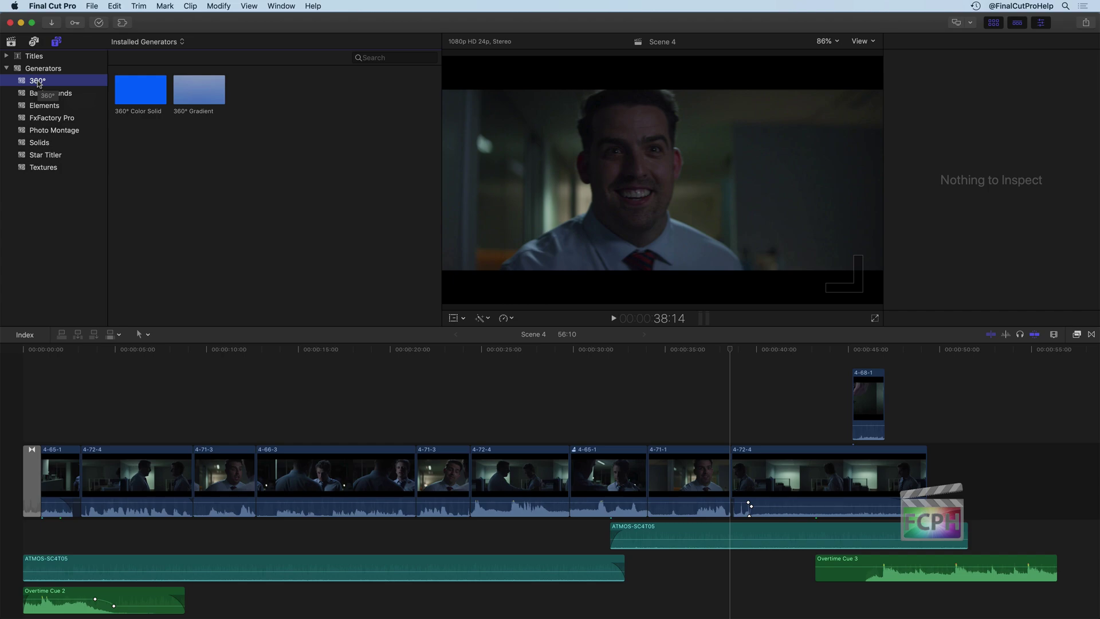
left_click(48, 95)
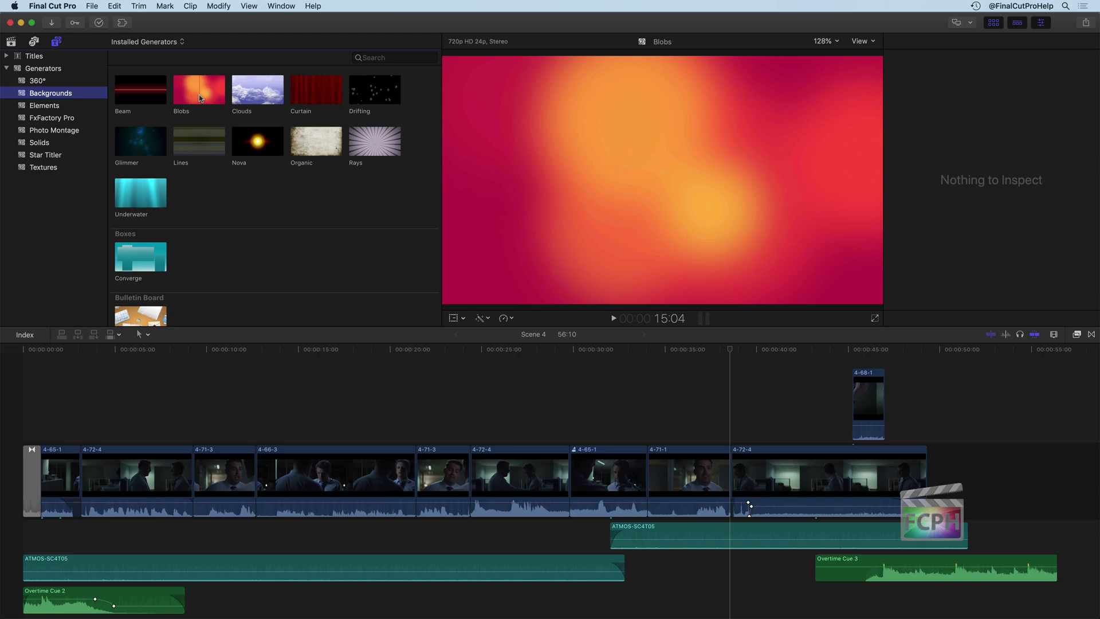
Place the Blobs background in the timeline after clip 4-72-4.
left_click_drag(198, 94, 992, 483)
scroll(991, 483, "right", 15)
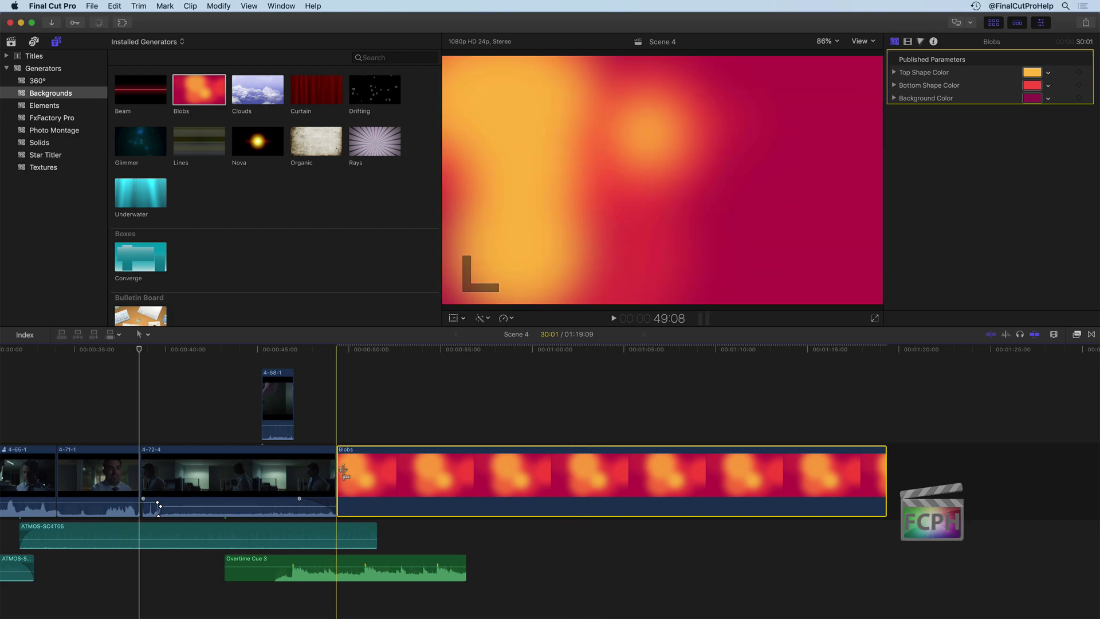
left_click(538, 391)
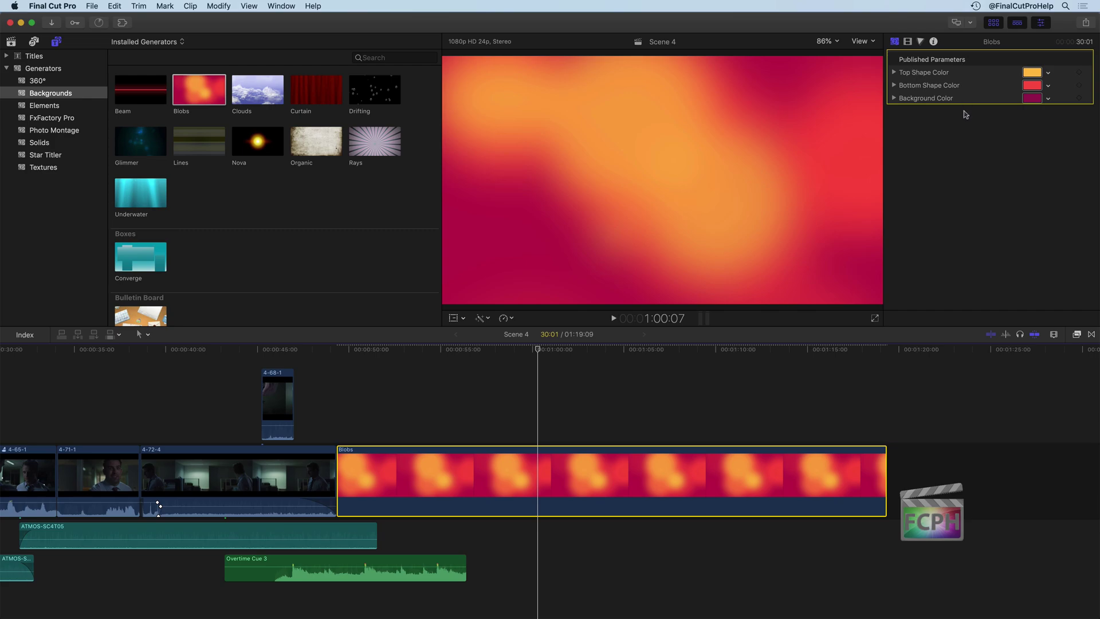
Recolour Blobs: green top shape, blue bottom shape, bright yellow background.
left_click(1032, 73)
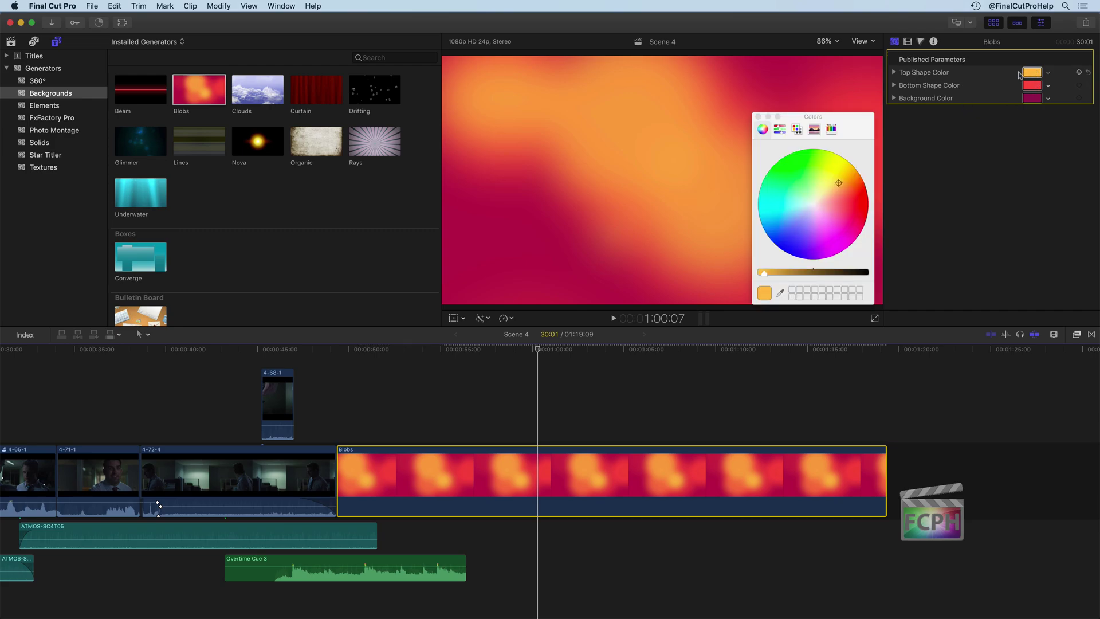
left_click(785, 187)
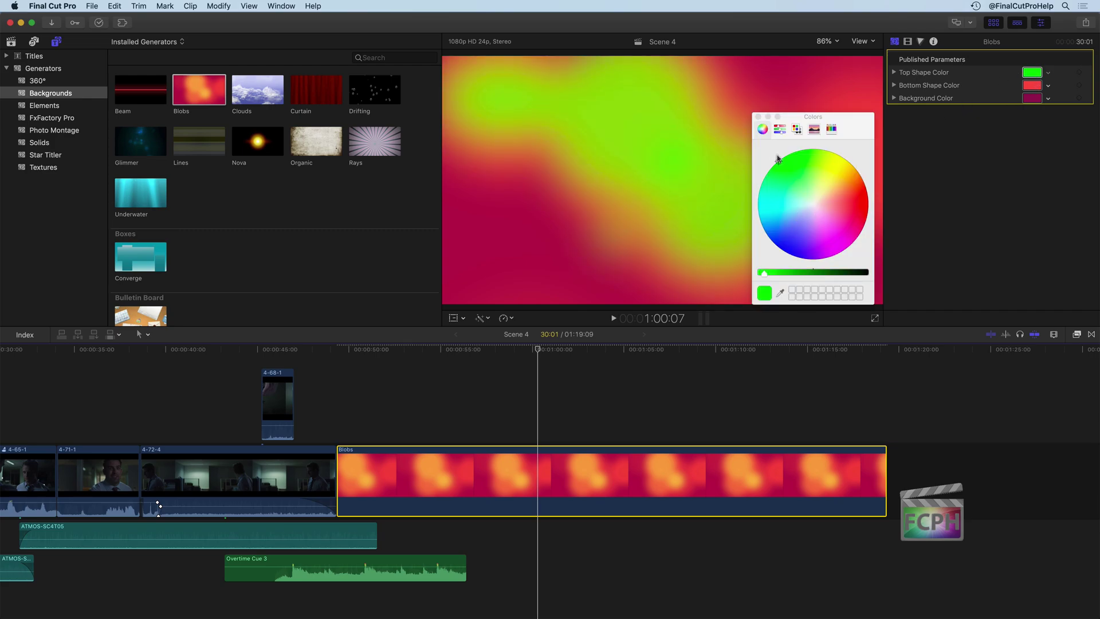
left_click(1033, 85)
left_click(778, 235)
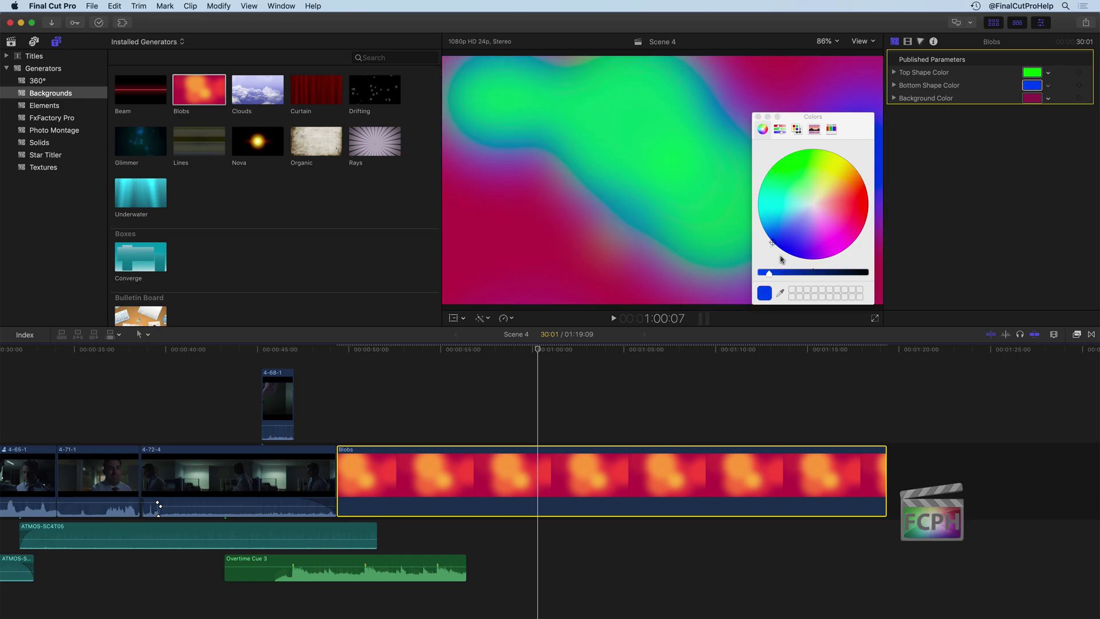
left_click(1032, 98)
left_click_drag(854, 172, 827, 178)
left_click_drag(805, 274, 765, 274)
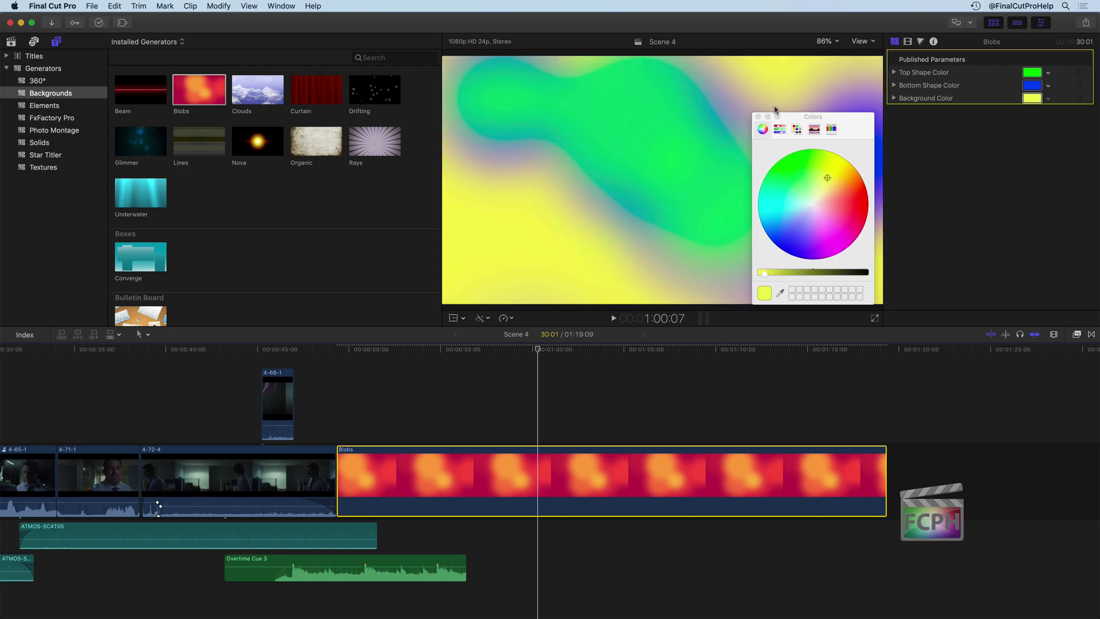
left_click(758, 117)
Scrub through the Blobs clip to preview the recoloured animation.
left_click(490, 397)
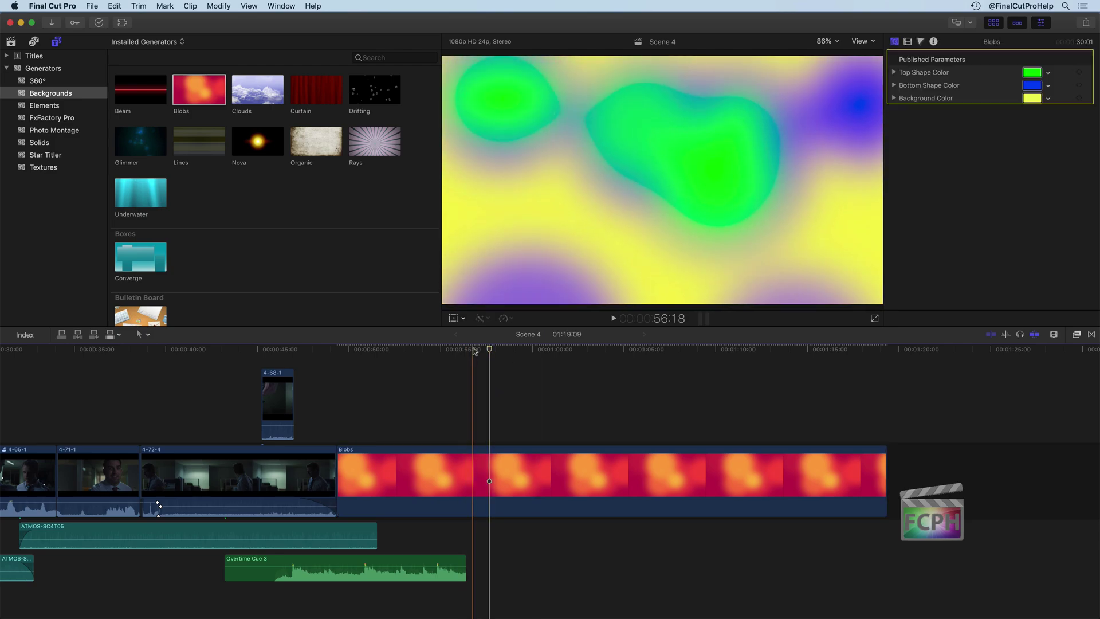
left_click(388, 350)
left_click_drag(388, 351, 721, 350)
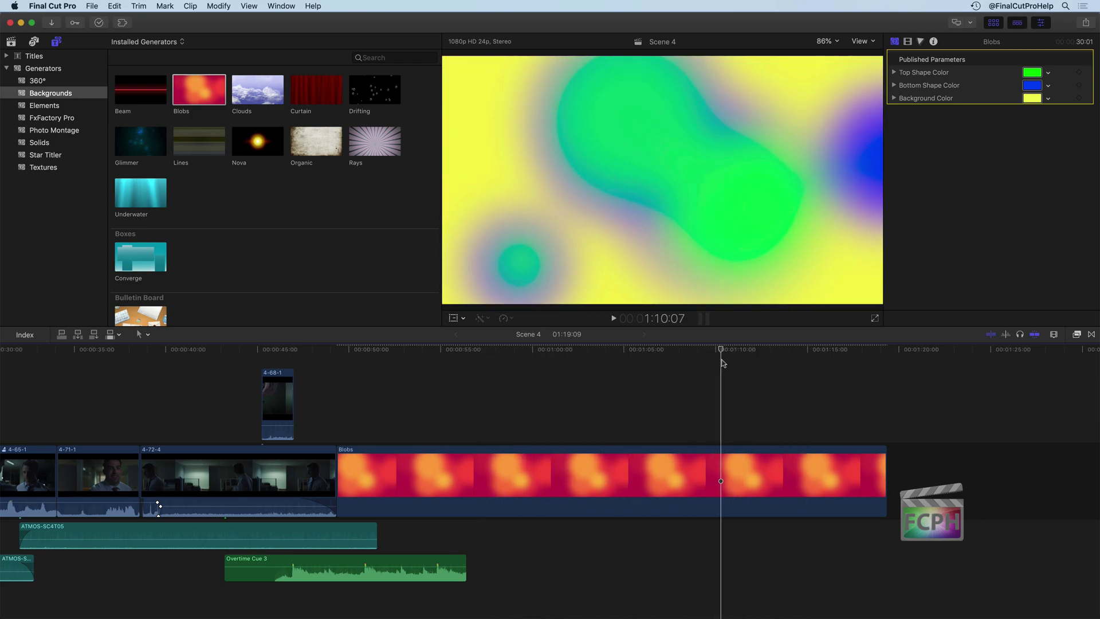
left_click(808, 365)
left_click_drag(811, 365, 786, 369)
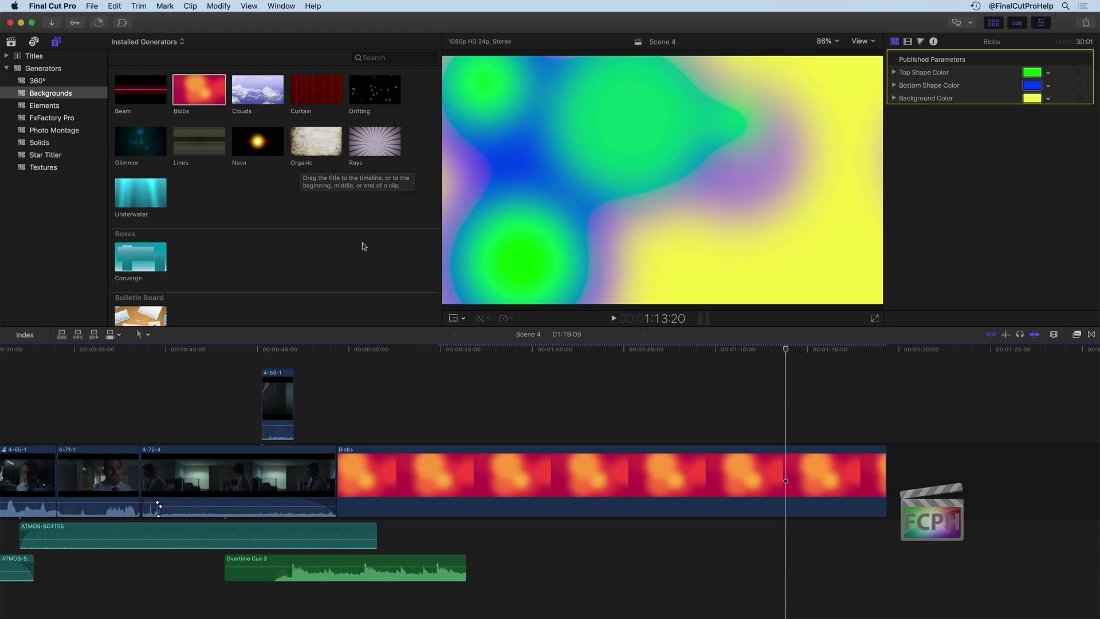
Delete the Blobs clip and place the Curtain background after clip 4-72-4.
left_click(448, 472)
key("Delete")
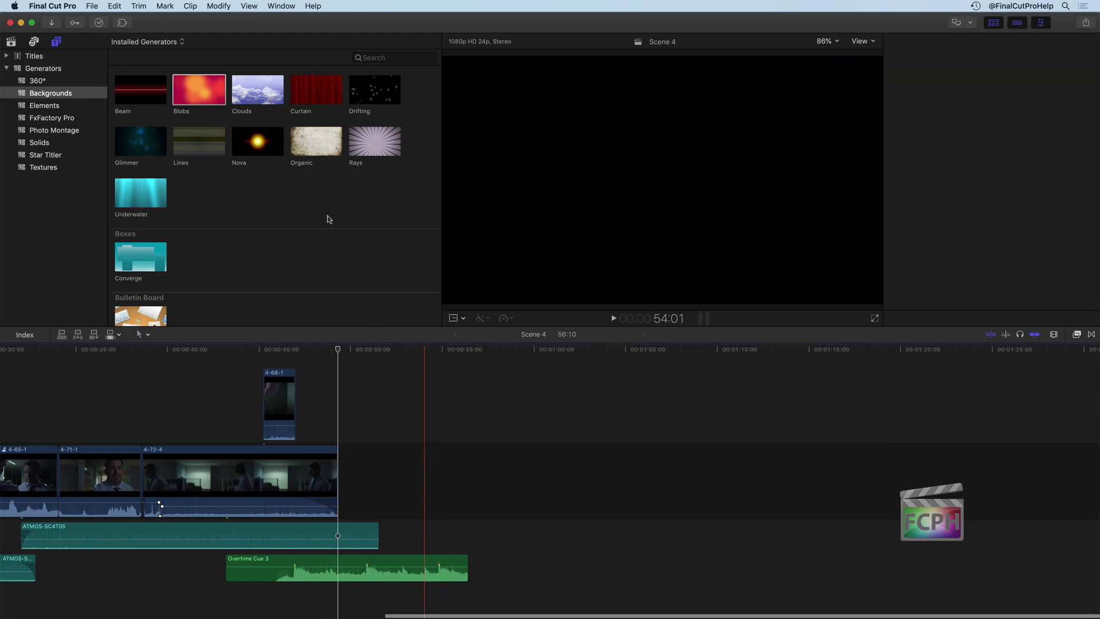
left_click(321, 102)
left_click_drag(321, 101, 442, 467)
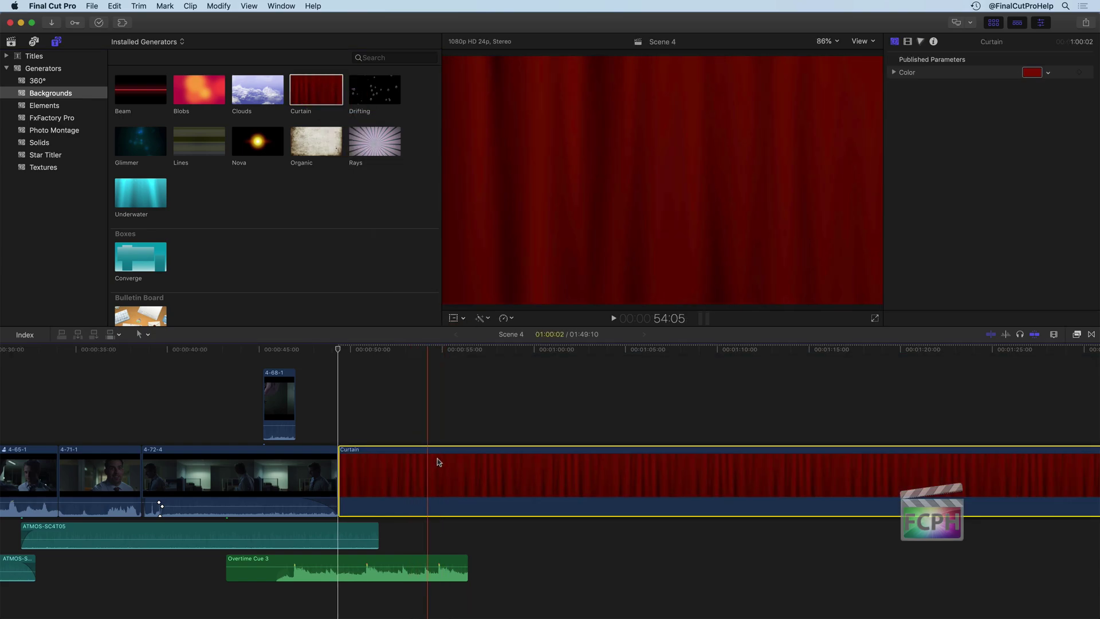
Change the Curtain colour from red to blue, then delete the Curtain clip.
left_click(574, 368)
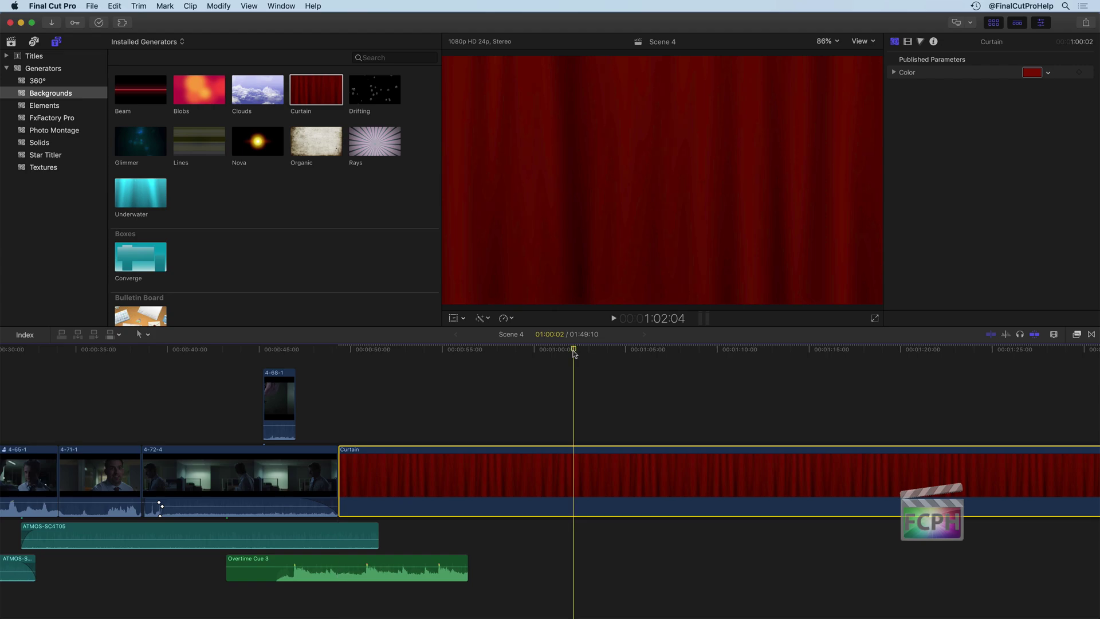
left_click(1032, 72)
left_click_drag(824, 213, 769, 240)
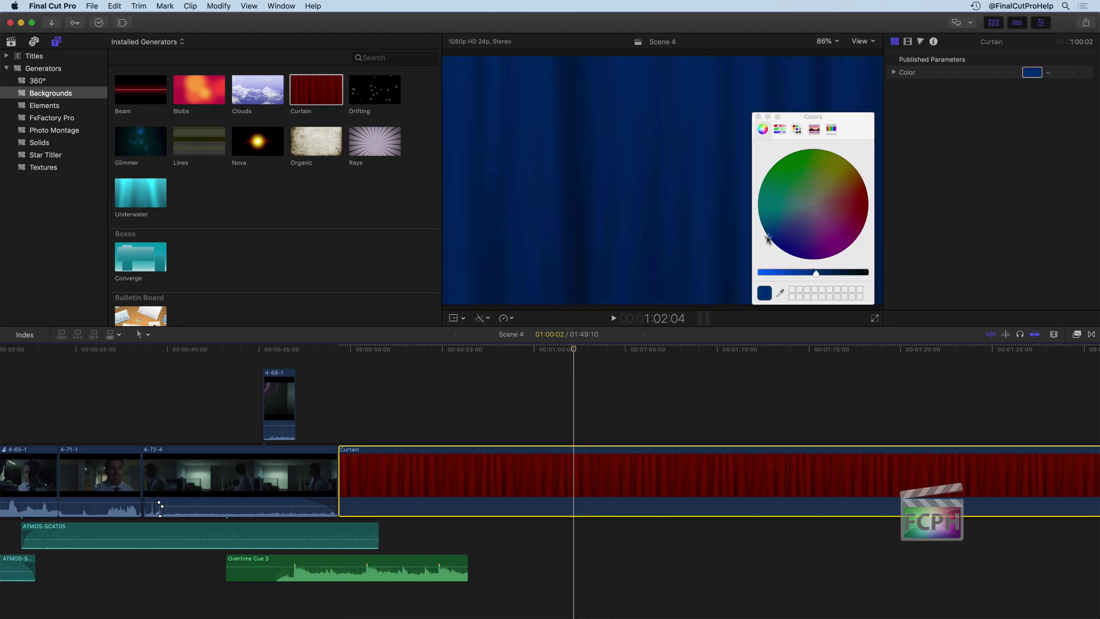
left_click(758, 117)
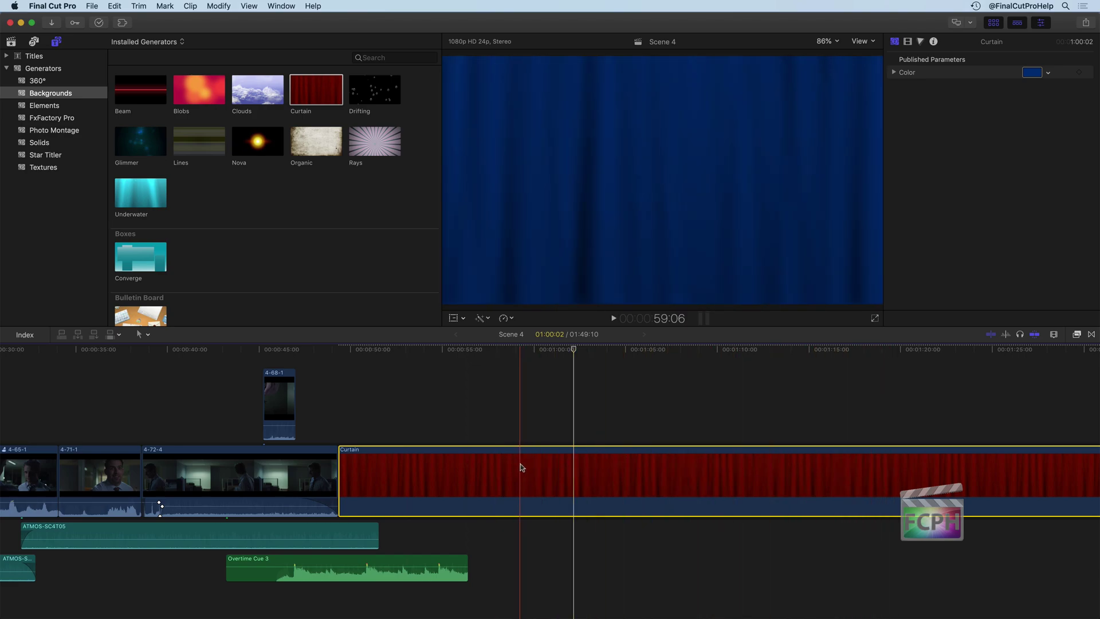
key("Delete")
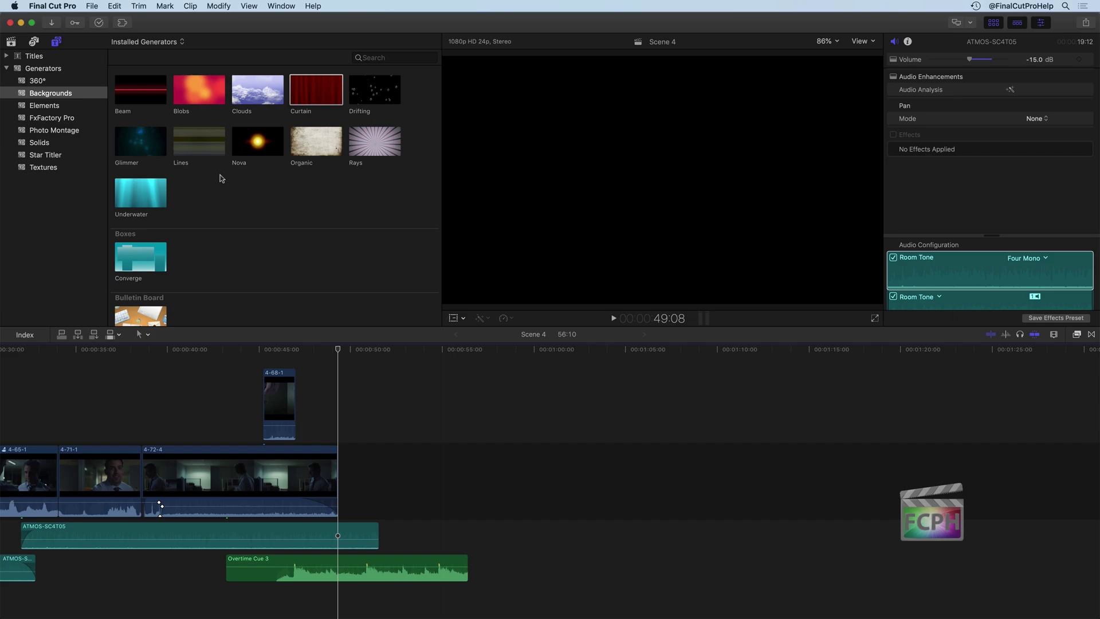
Place the Intersect background after clip 4-72-4.
scroll(221, 179, "down", 10)
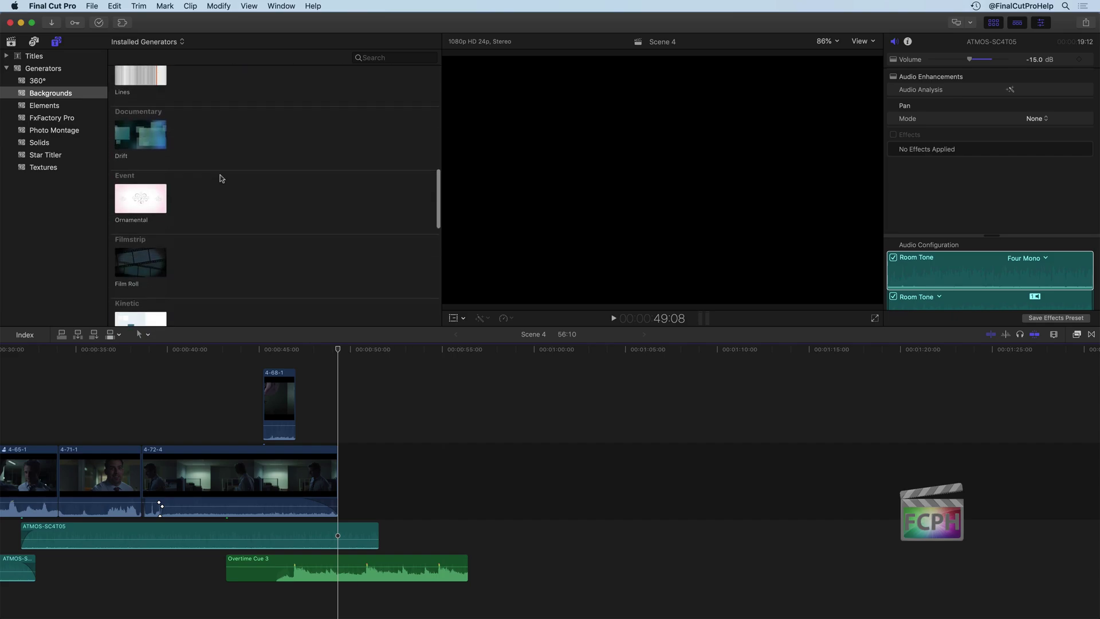
scroll(220, 178, "down", 10)
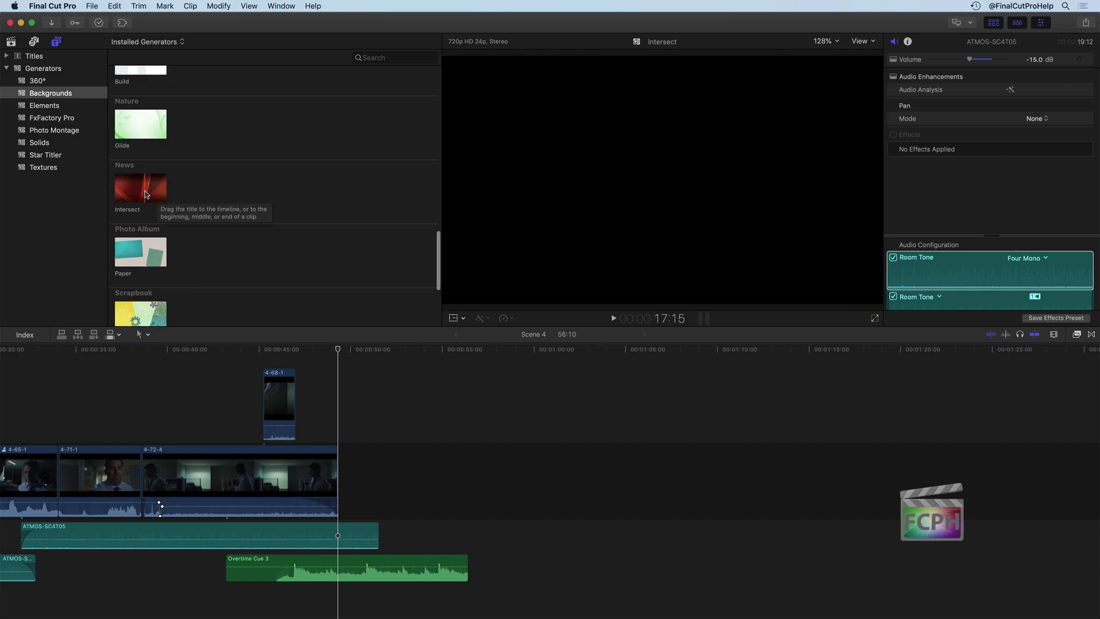
left_click_drag(145, 194, 473, 469)
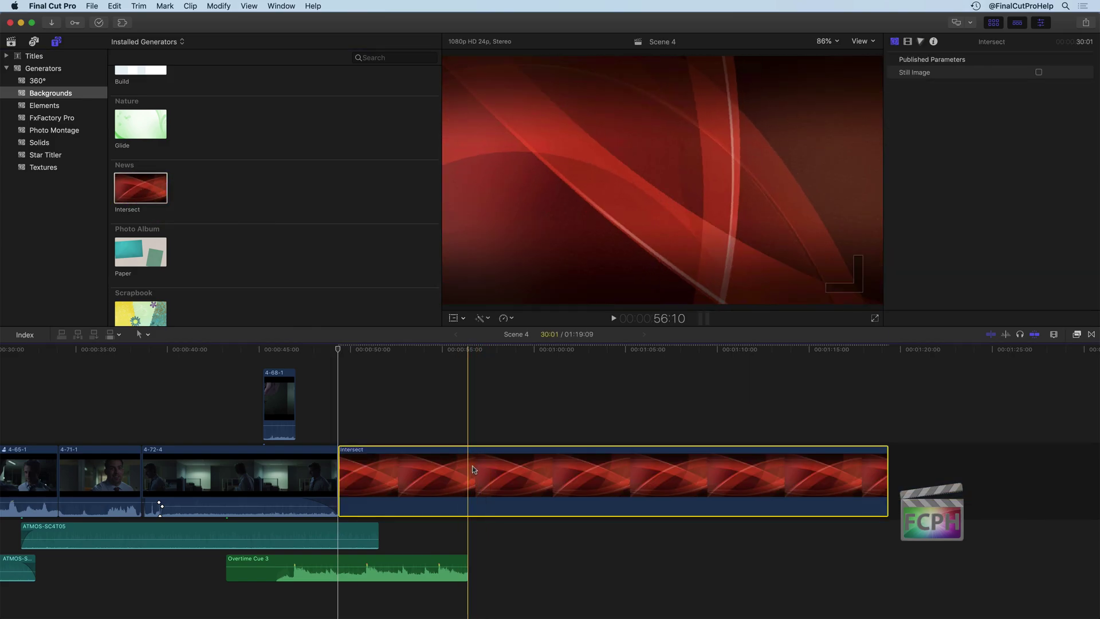
Add a Basic 3D title above Intersect, then delete both clips.
left_click(32, 58)
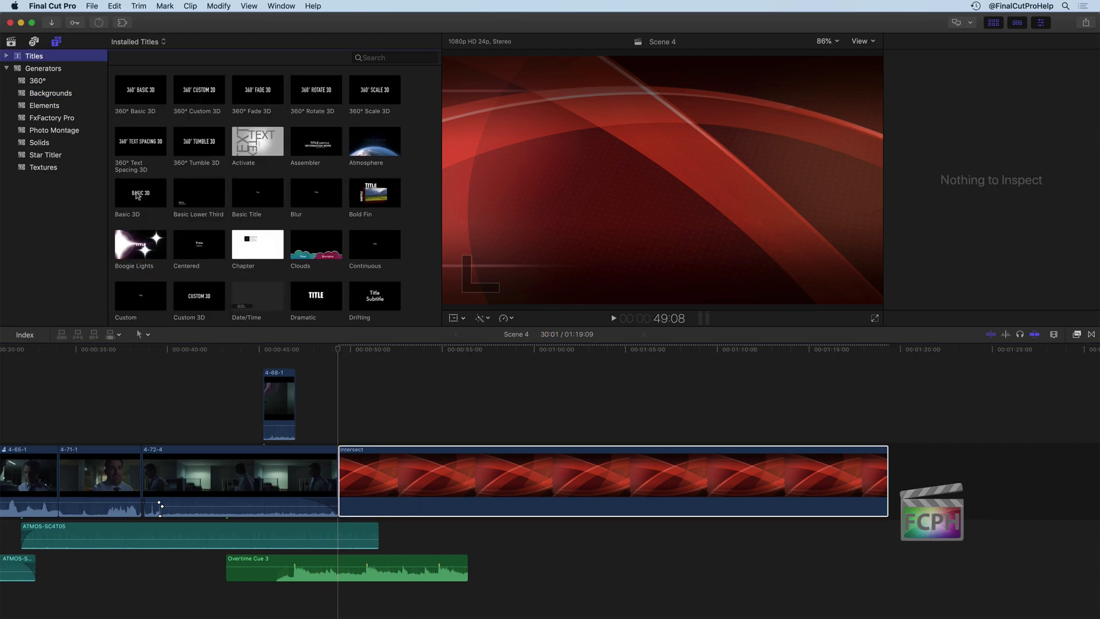
left_click_drag(138, 195, 450, 427)
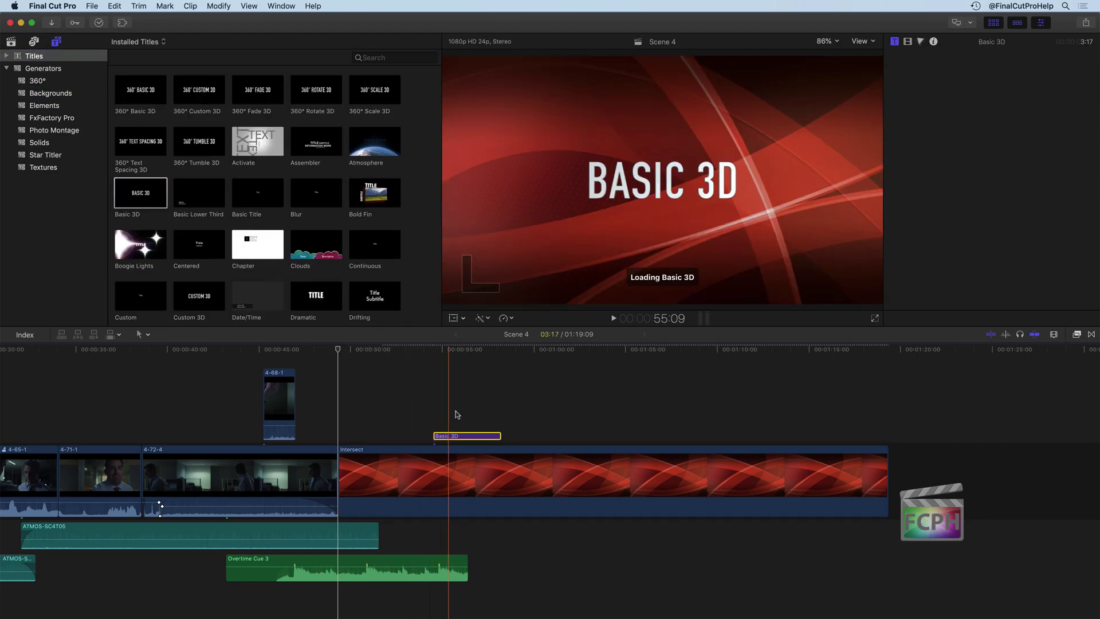
left_click(461, 350)
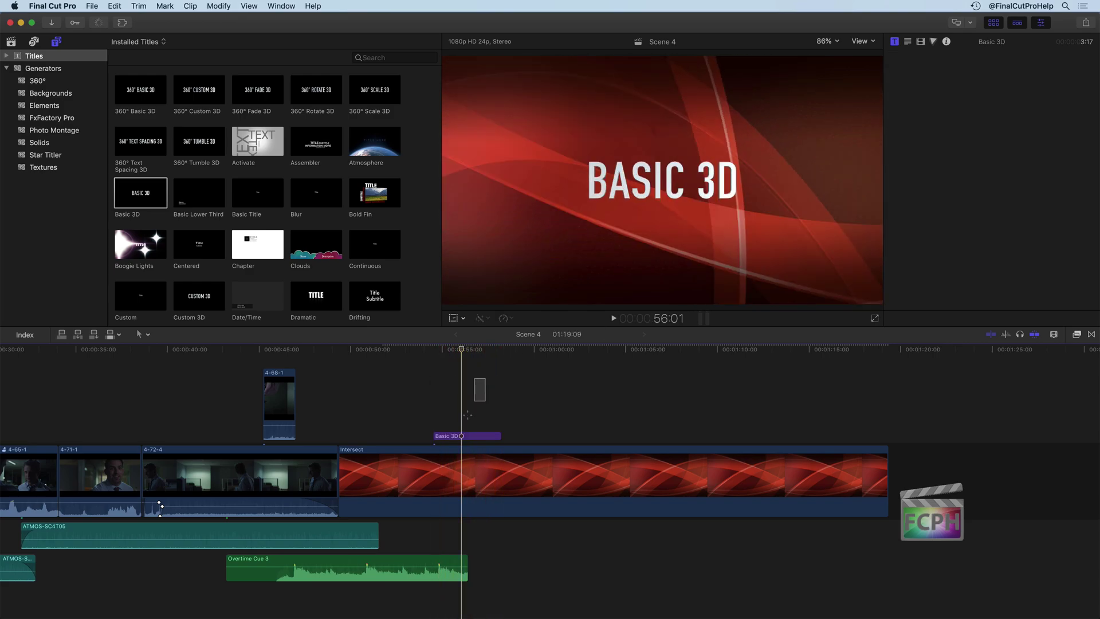
left_click_drag(485, 379, 447, 465)
key("BackSpace")
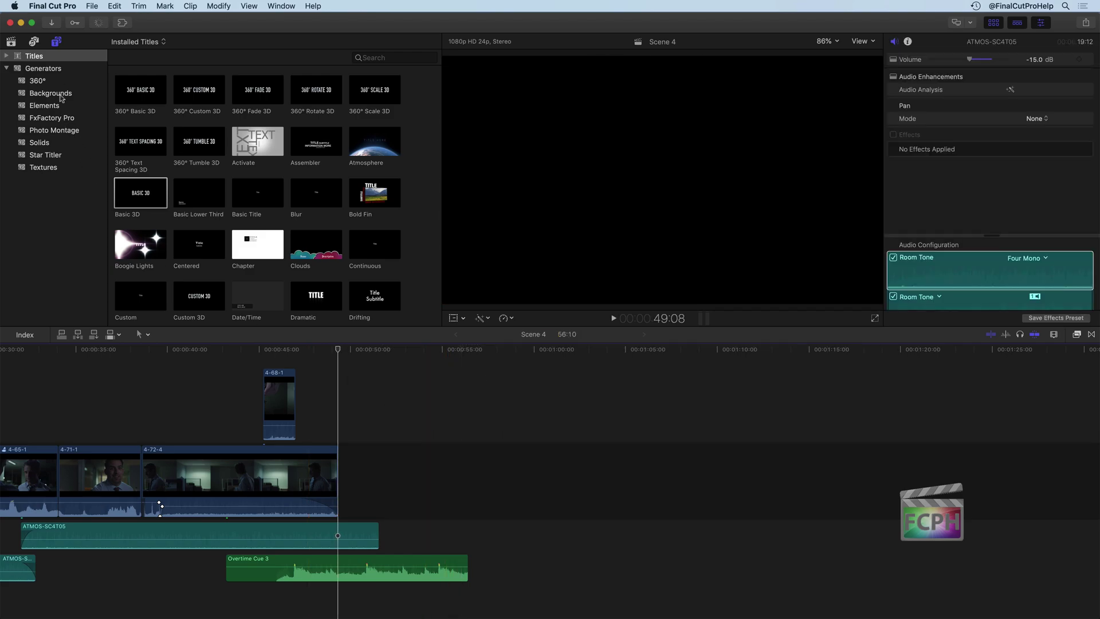
left_click(63, 96)
Add the Counting generator from Elements after clip 4-72-4 and play it.
left_click(68, 107)
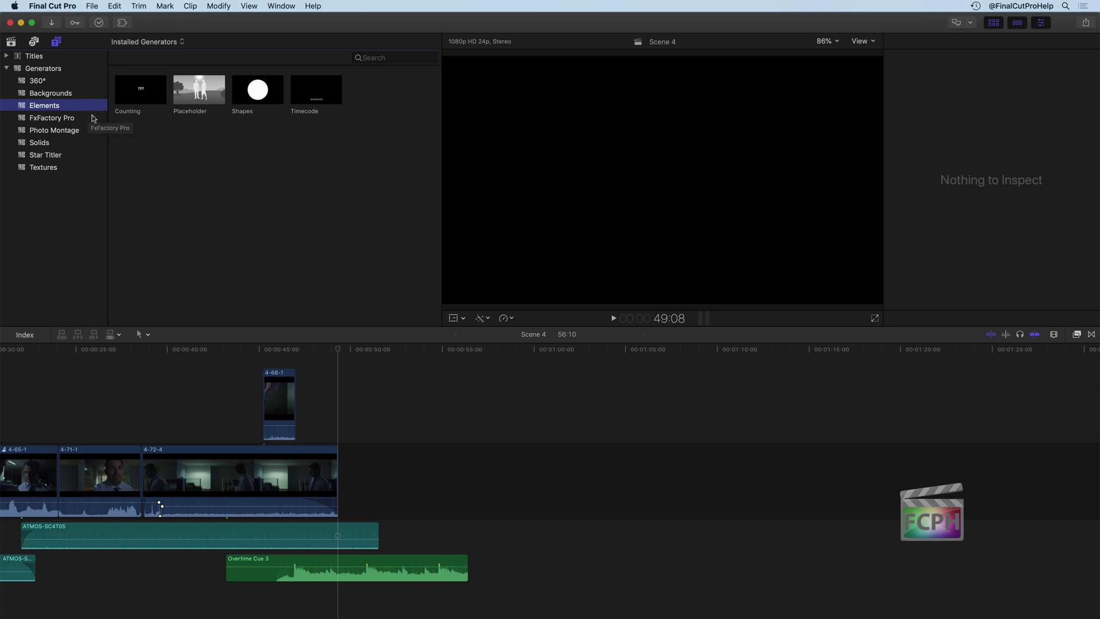
left_click(142, 95)
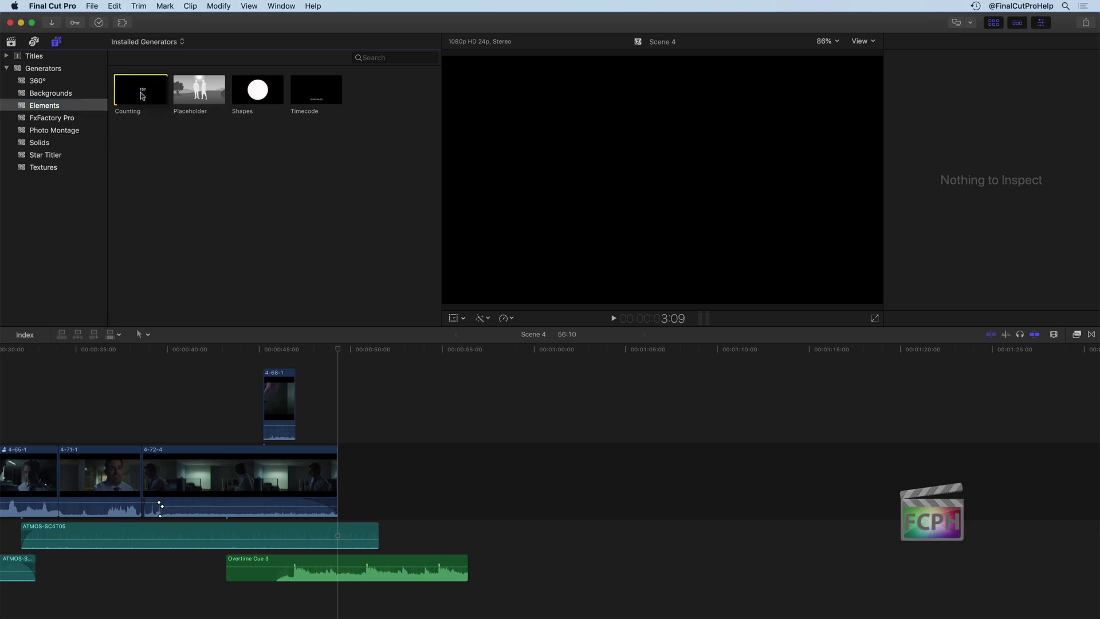
left_click_drag(142, 95, 395, 458)
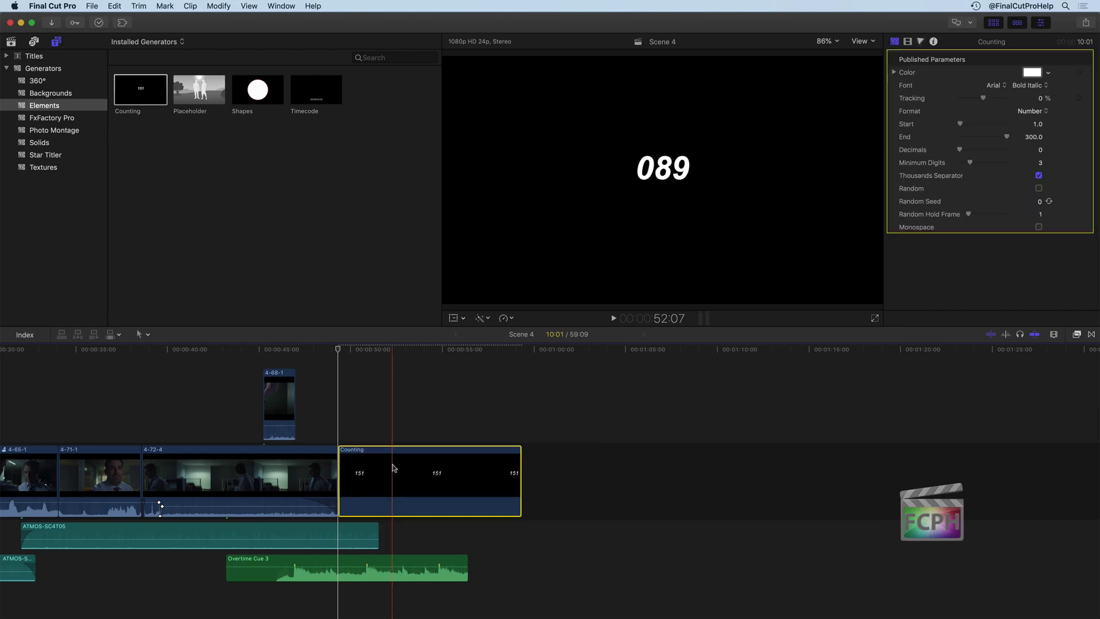
left_click(361, 350)
key("space")
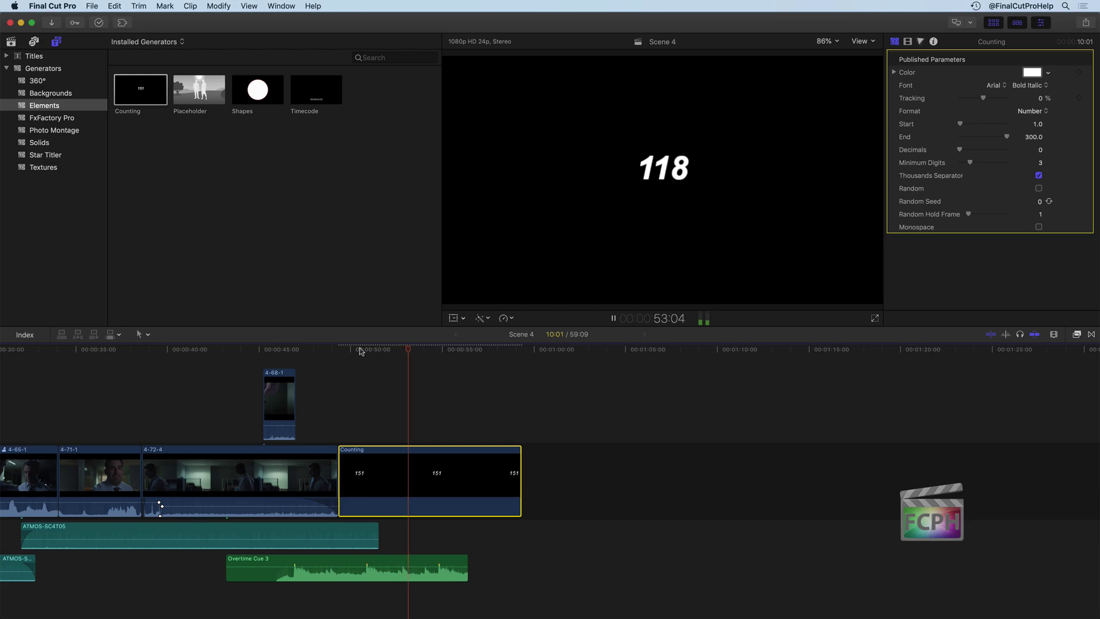
key("space")
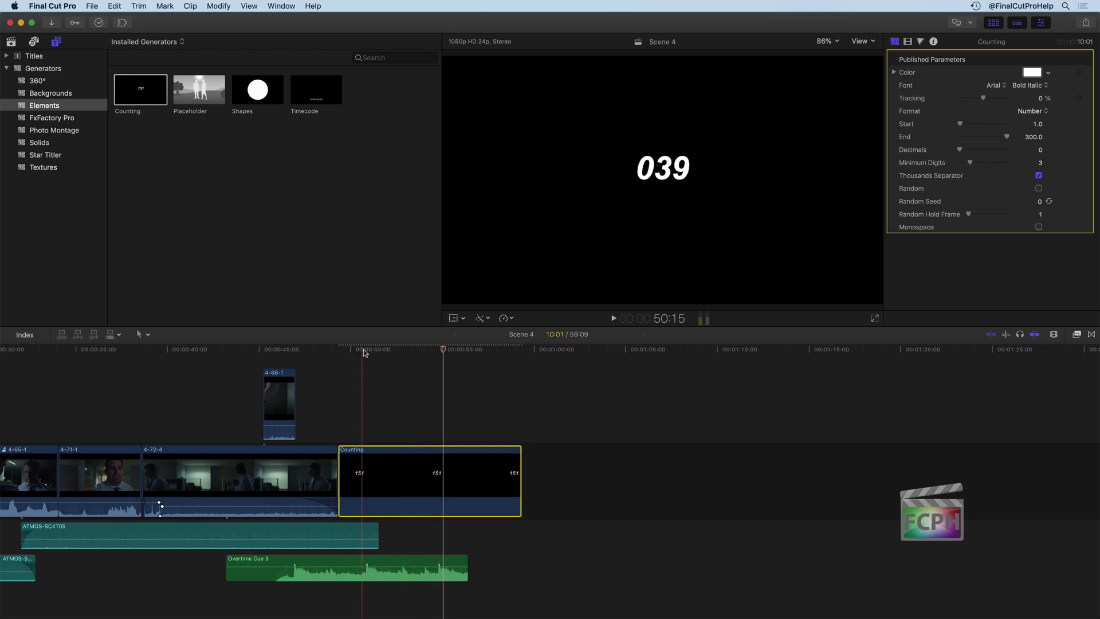
Set the counter's End value to 10 and replay it from the start.
left_click(1035, 138)
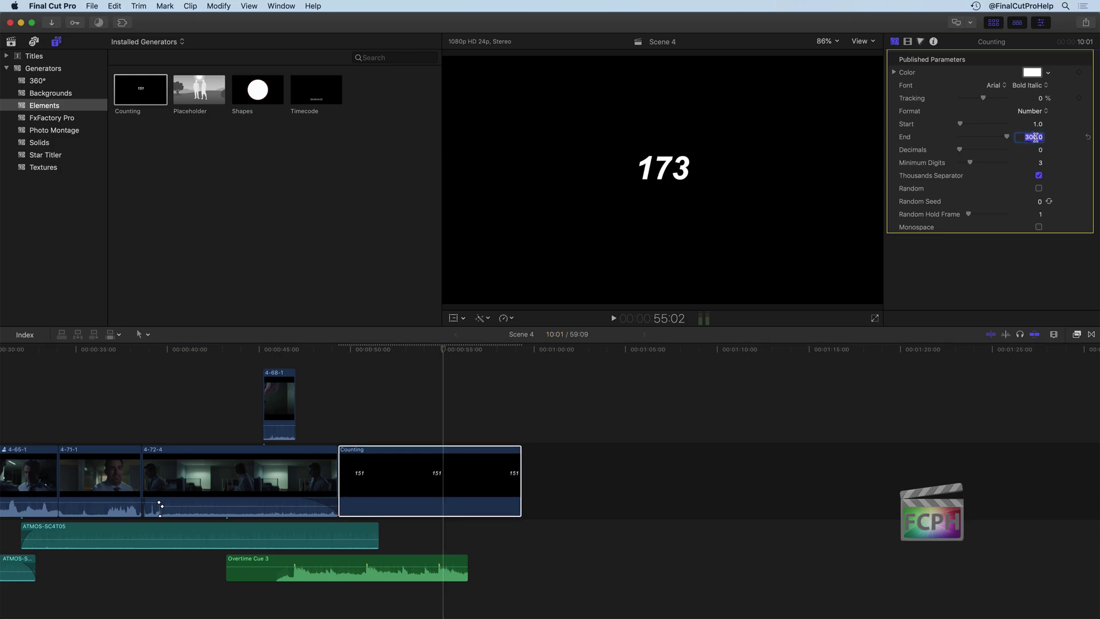
type("10")
key("Return")
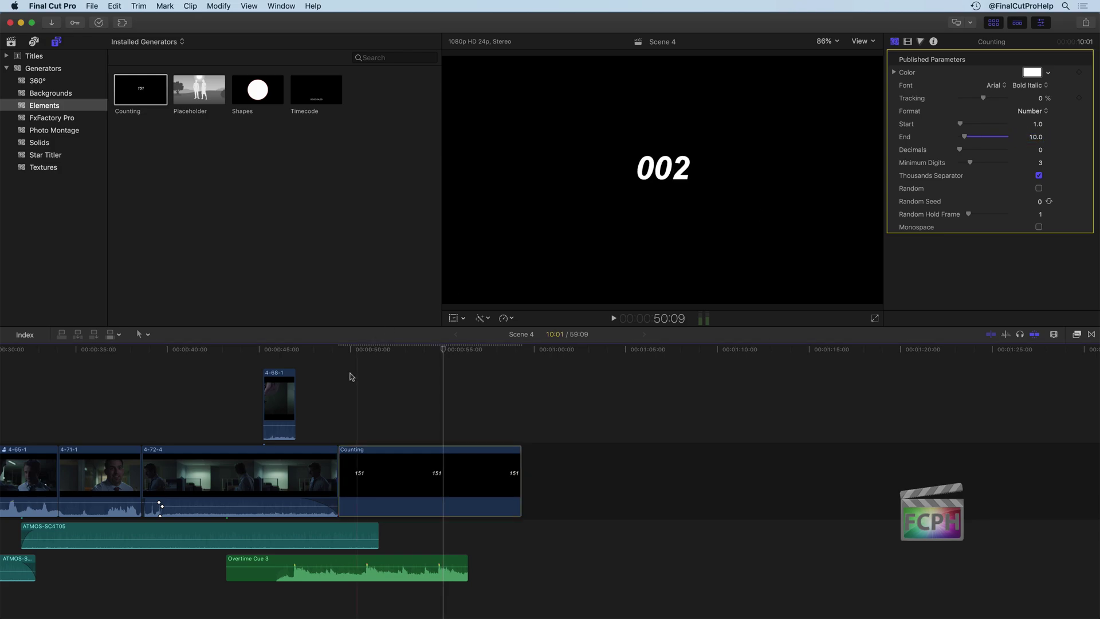
left_click(364, 351)
key("space")
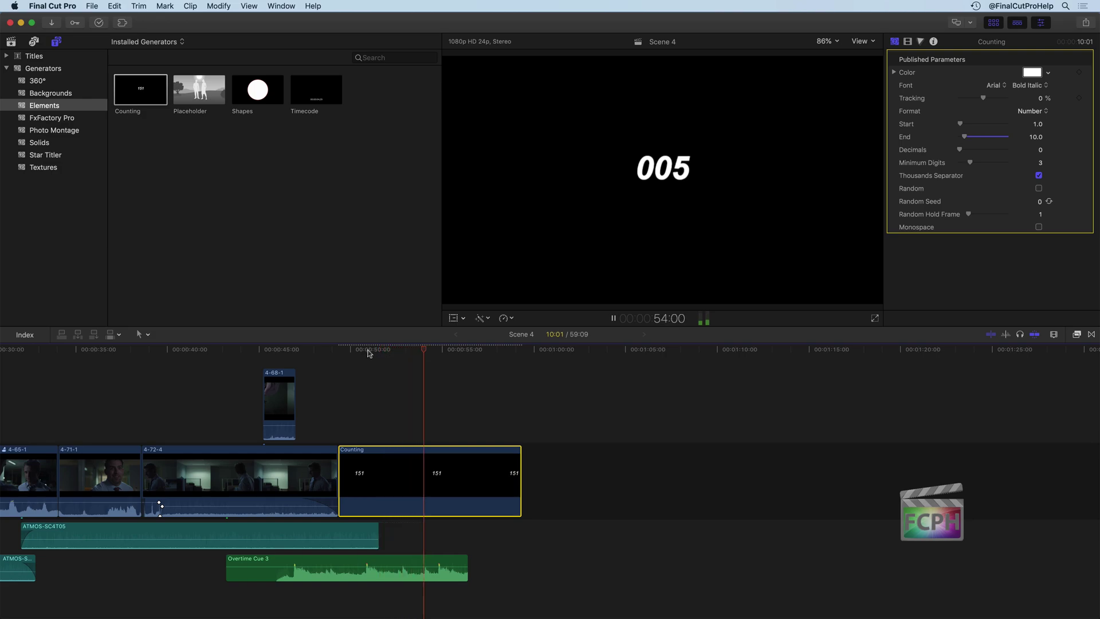
key("space")
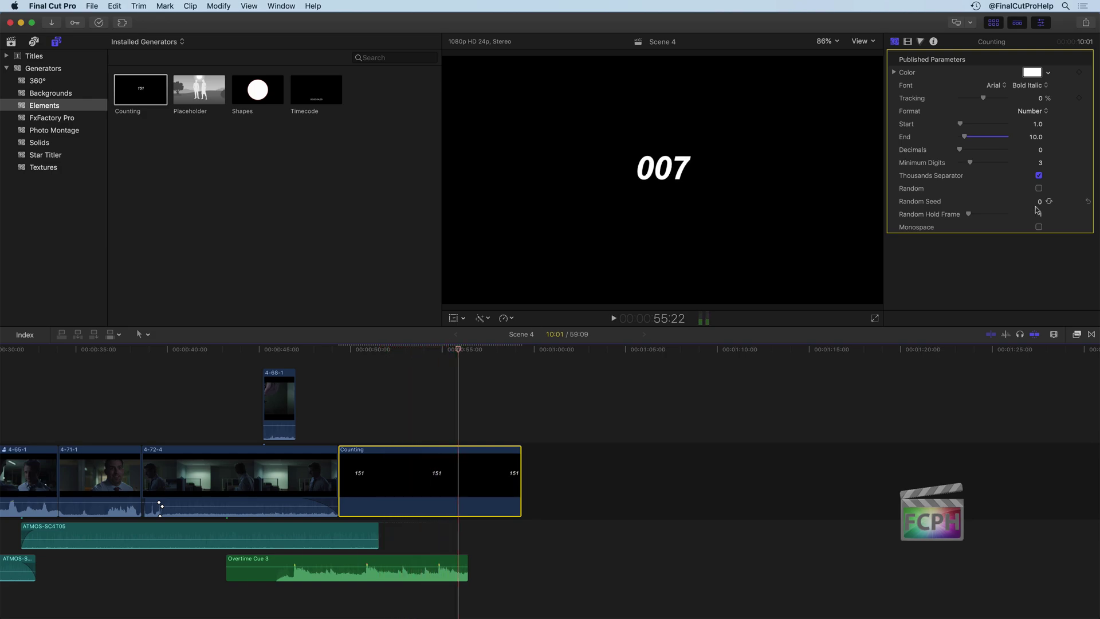
Try Currency, Percent, Scientific and Spell Out formats, ending on Scientific.
left_click(1032, 111)
left_click(1030, 123)
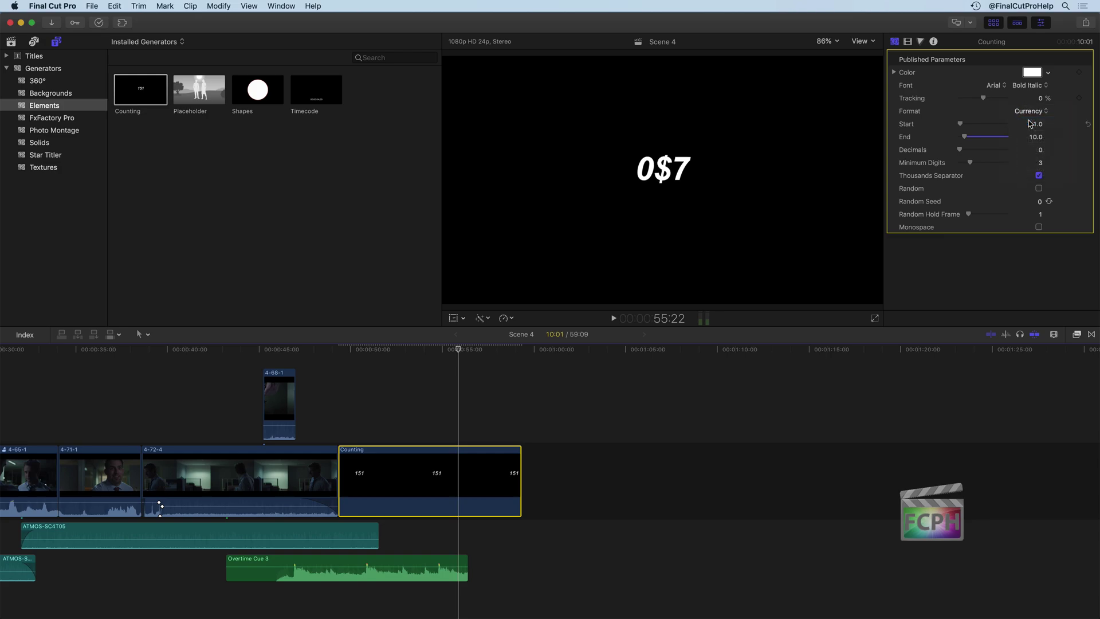
left_click(1032, 111)
left_click(1032, 120)
left_click(1032, 112)
left_click(1033, 121)
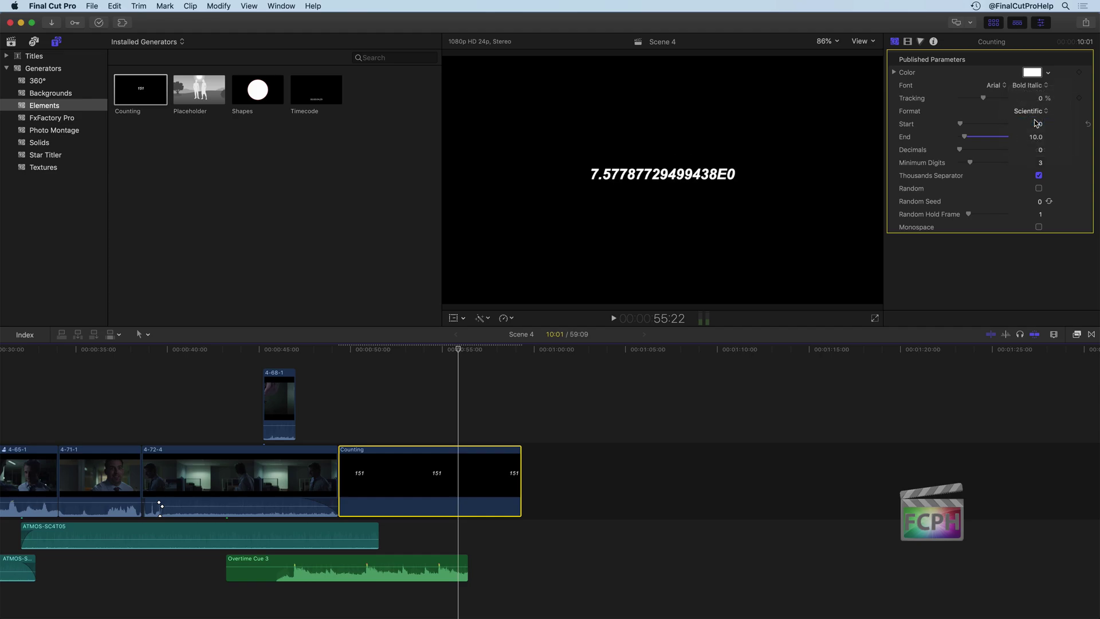
left_click(1033, 112)
left_click(1031, 120)
left_click(1034, 110)
left_click(1033, 101)
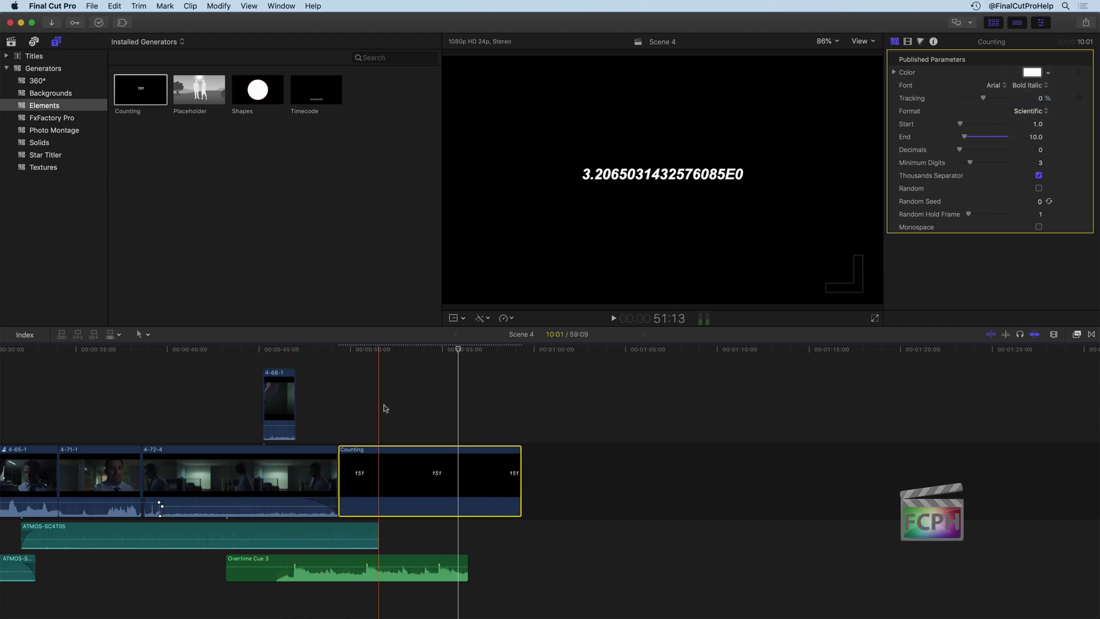
Play the Scientific counter, delete the Counting clip, and select Placeholder.
left_click(381, 406)
key("space")
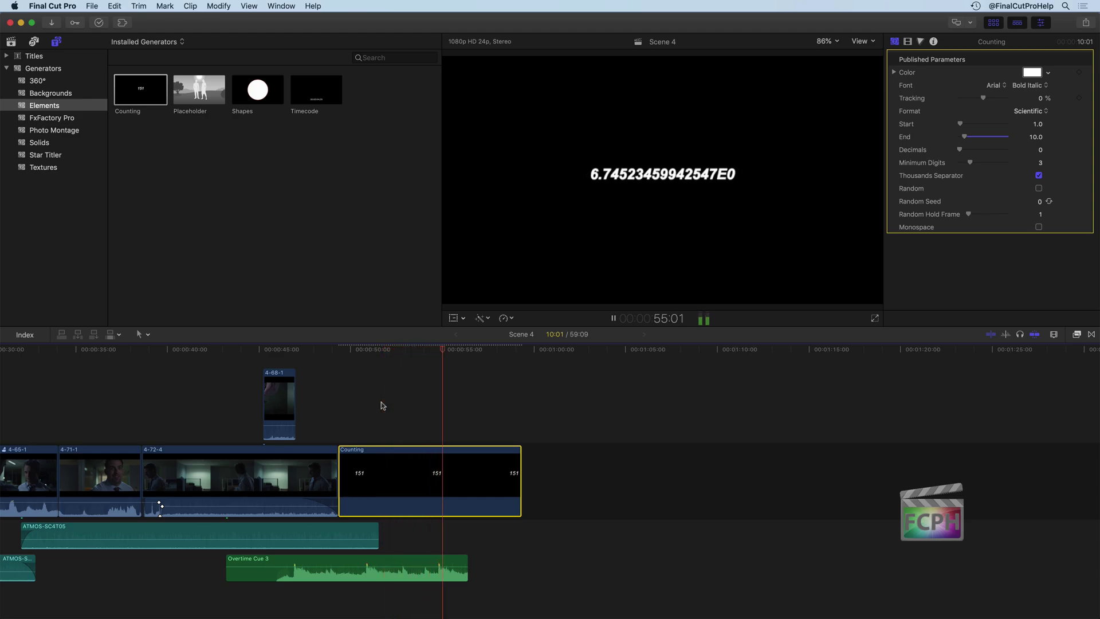
left_click(613, 318)
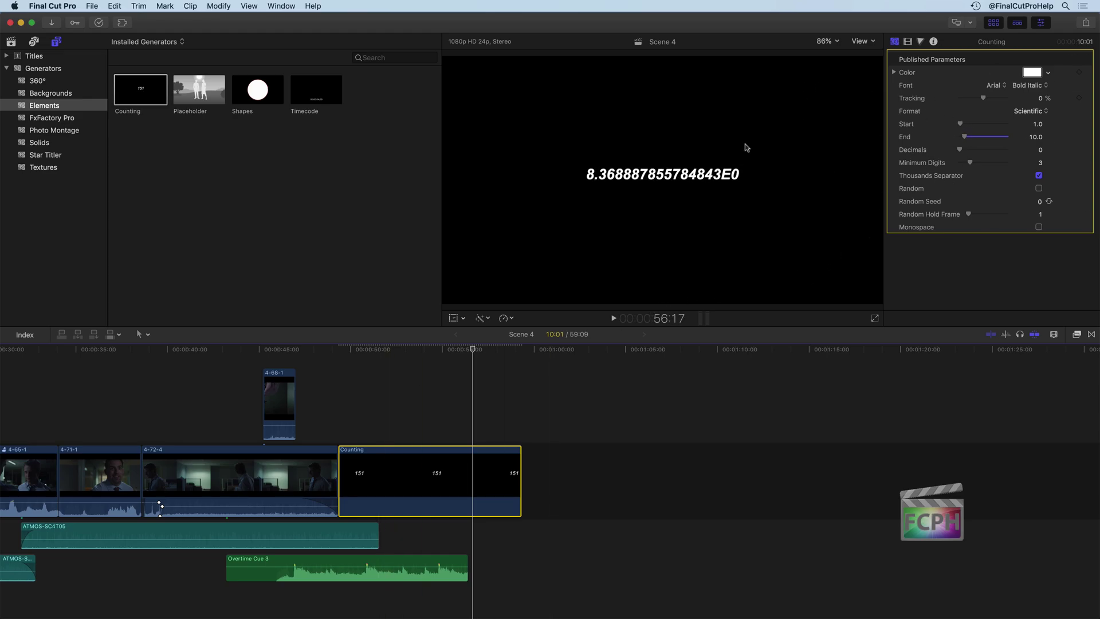
key("Delete")
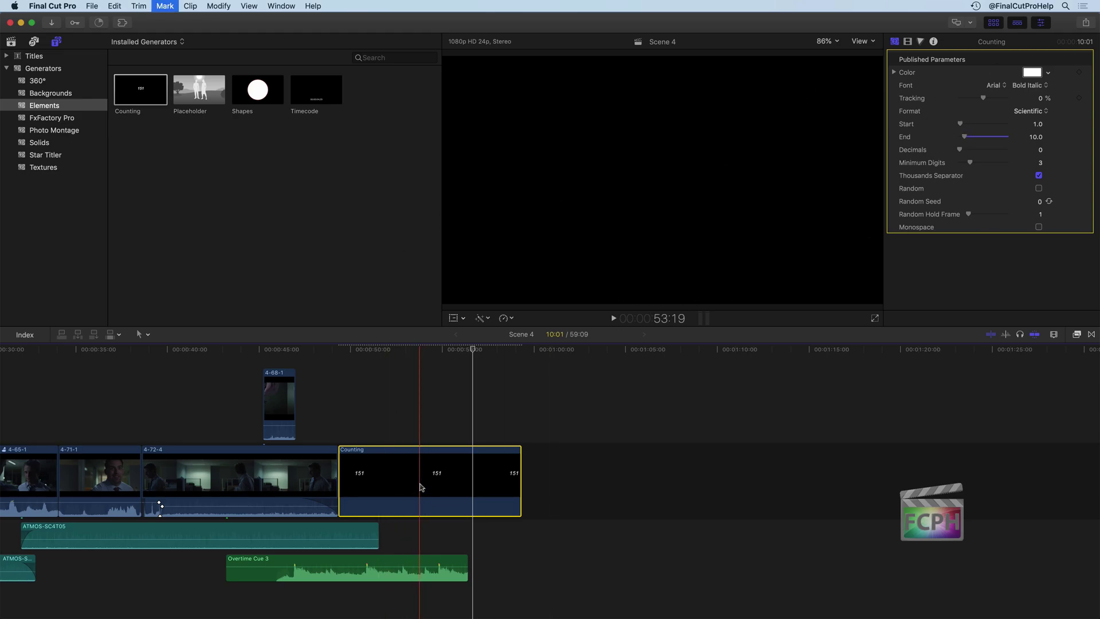
left_click(208, 101)
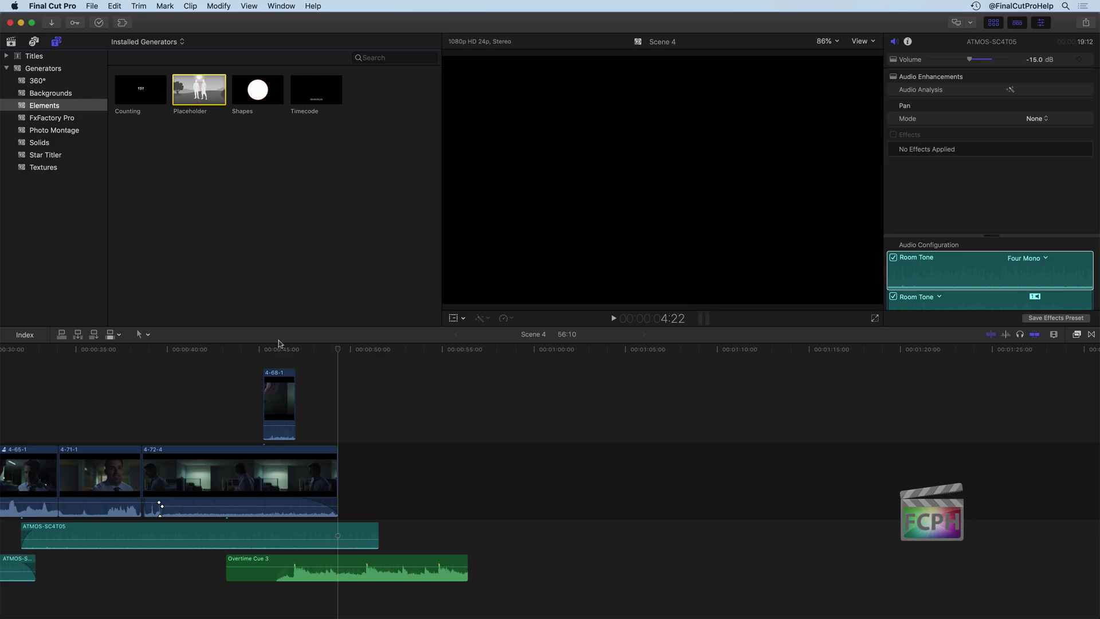
Connect a Placeholder clip above clip 4-71-3 and trim it to 3:10.
scroll(281, 421, "left", 10)
scroll(282, 421, "left", 5)
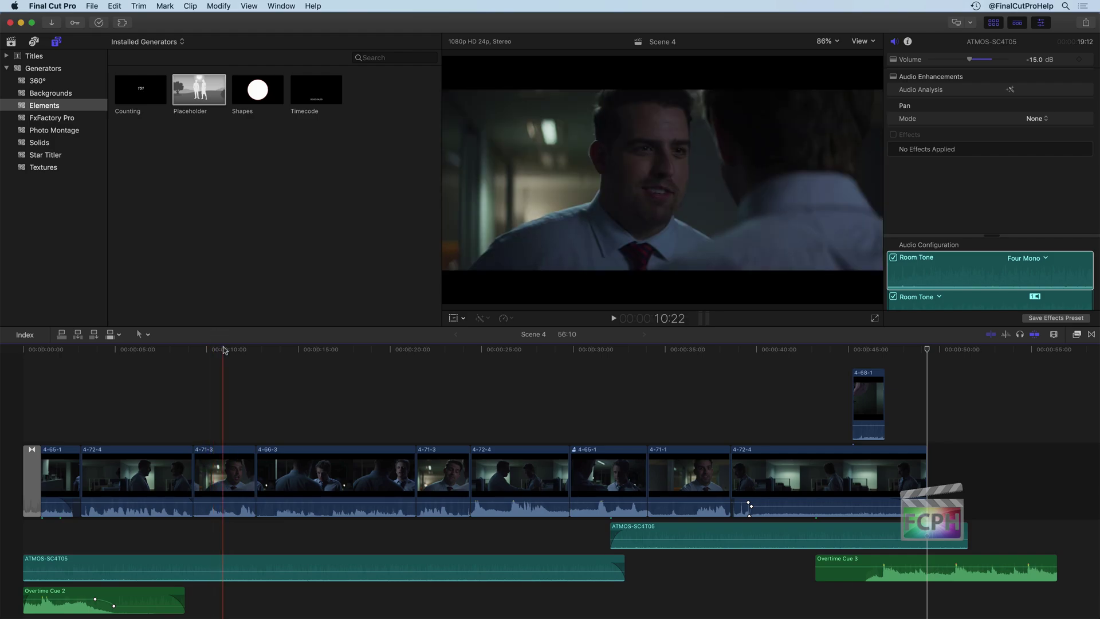
left_click(221, 437)
left_click(225, 496)
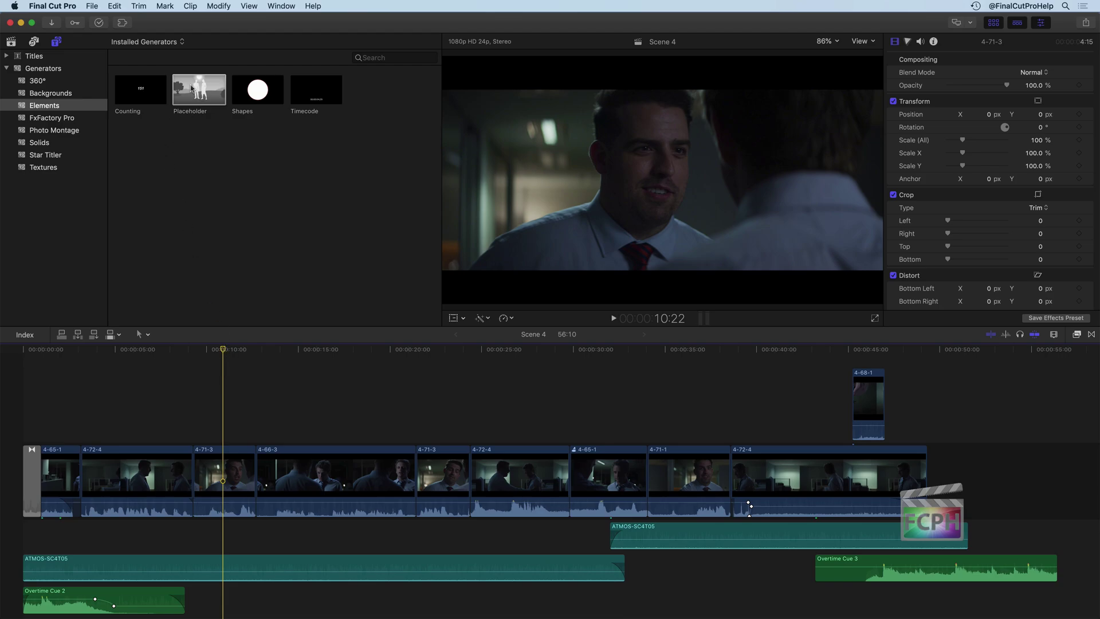
left_click_drag(192, 89, 197, 407)
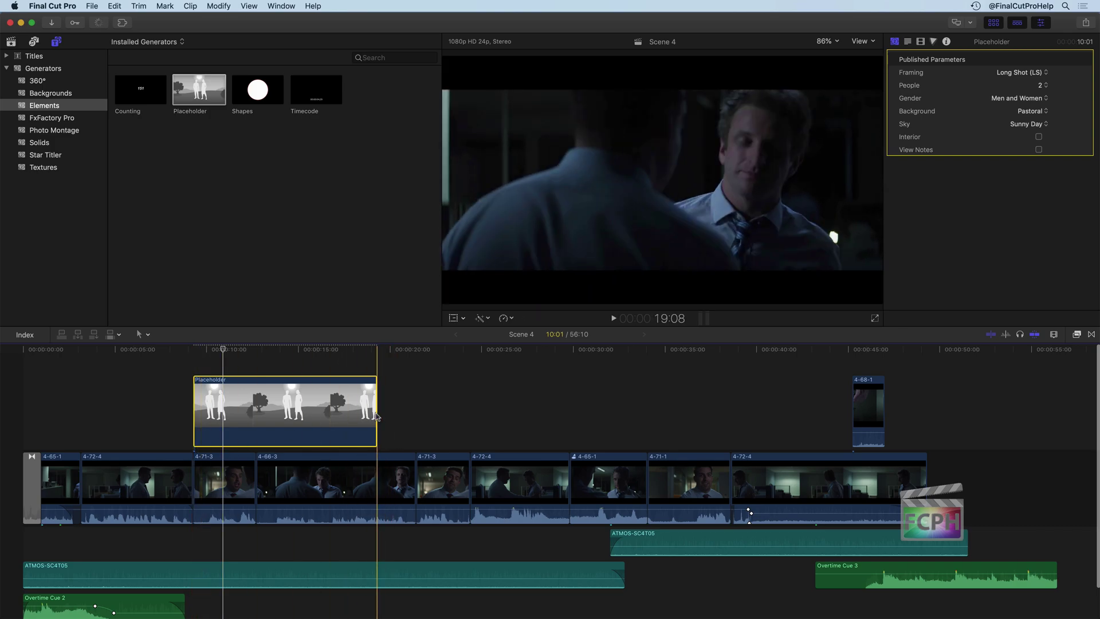
left_click_drag(376, 417, 254, 417)
Set the Placeholder framing to Close-up (CU) with 1 person.
left_click(219, 401)
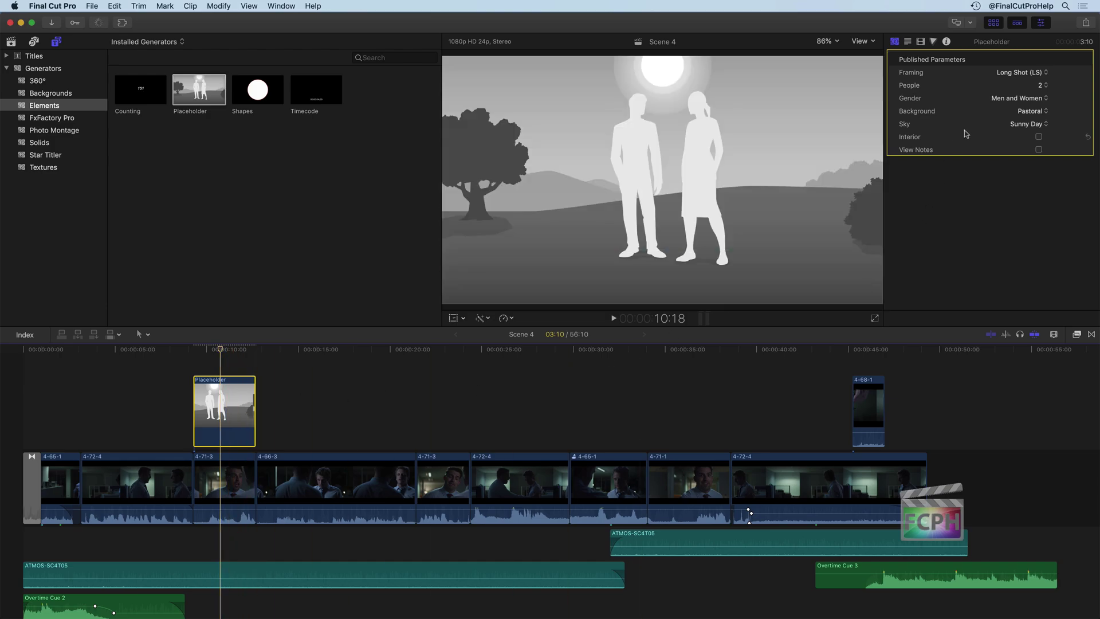
left_click(1030, 76)
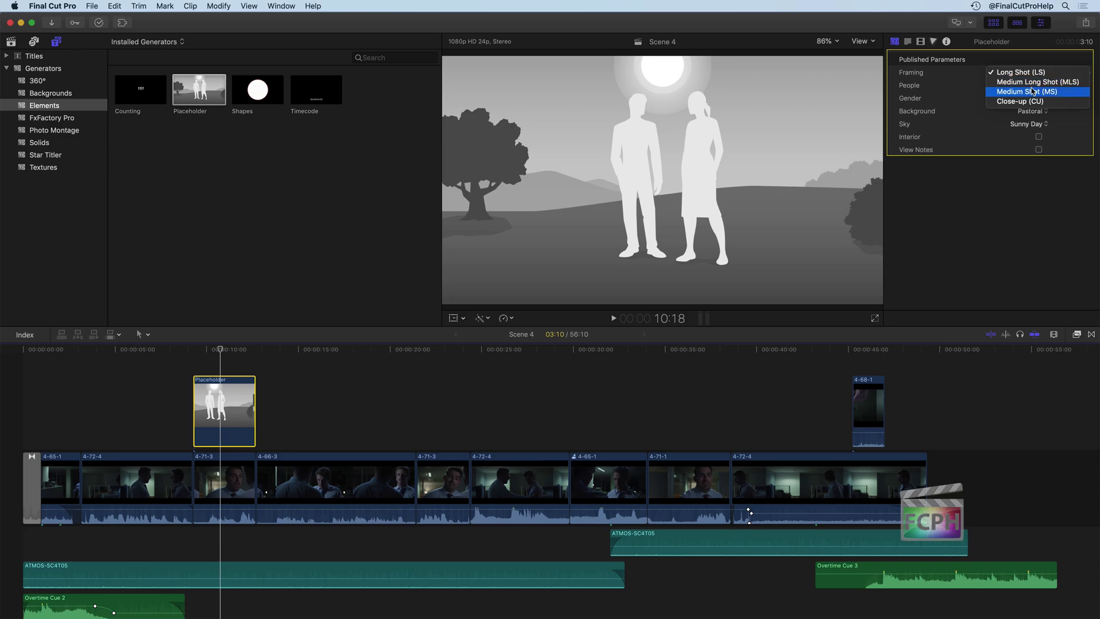
left_click(1035, 93)
left_click(1030, 74)
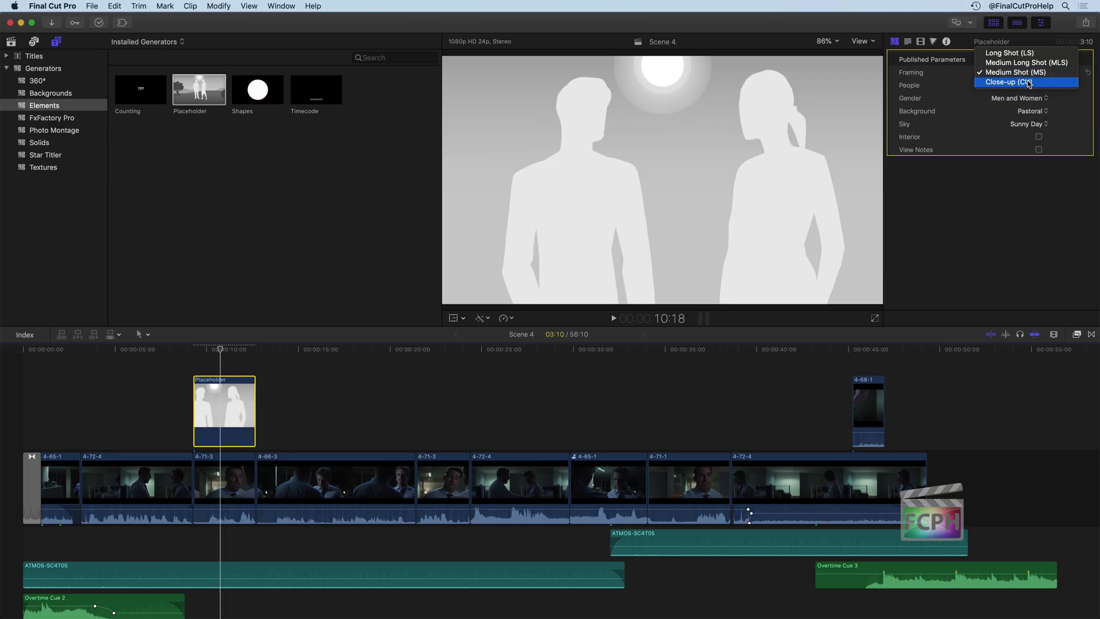
left_click(1029, 84)
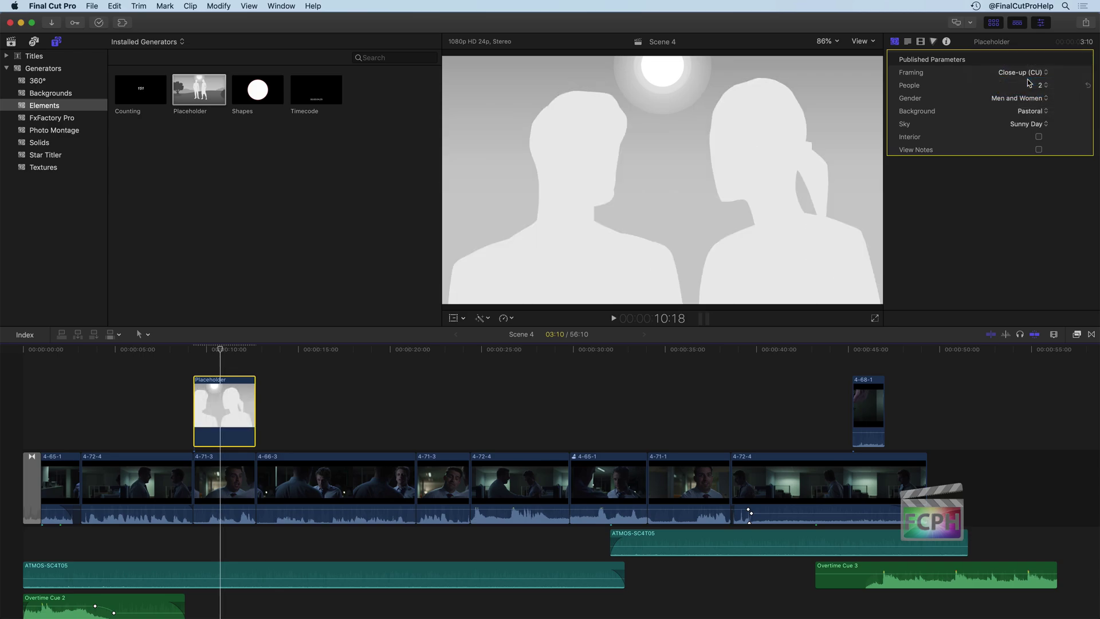
left_click(1043, 86)
left_click(1044, 78)
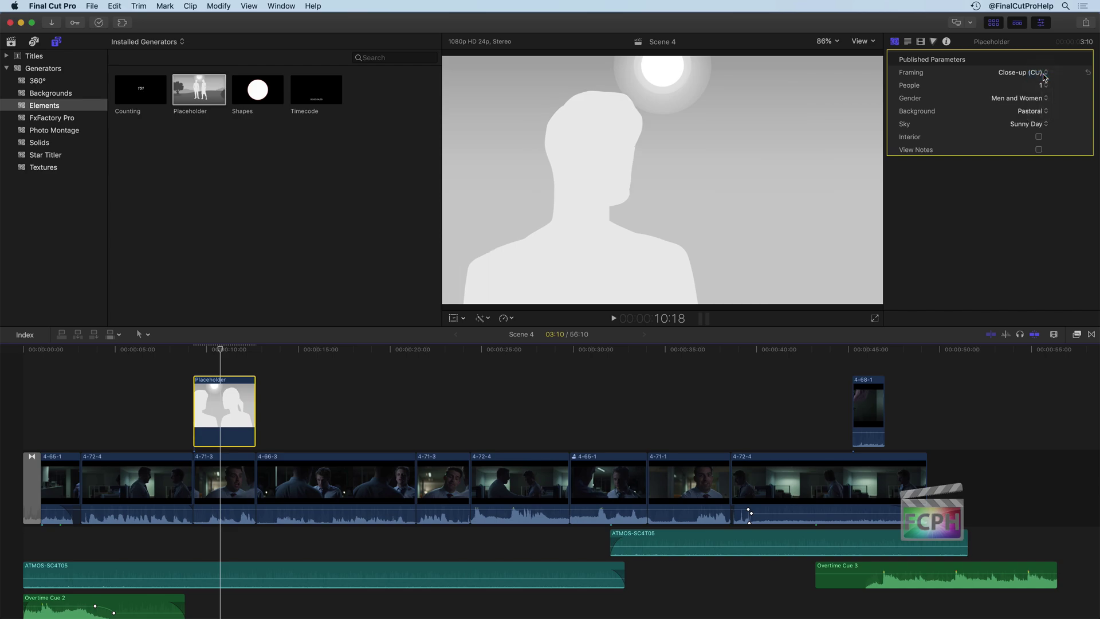
Set the Placeholder gender to Men and enable Interior.
left_click(1032, 100)
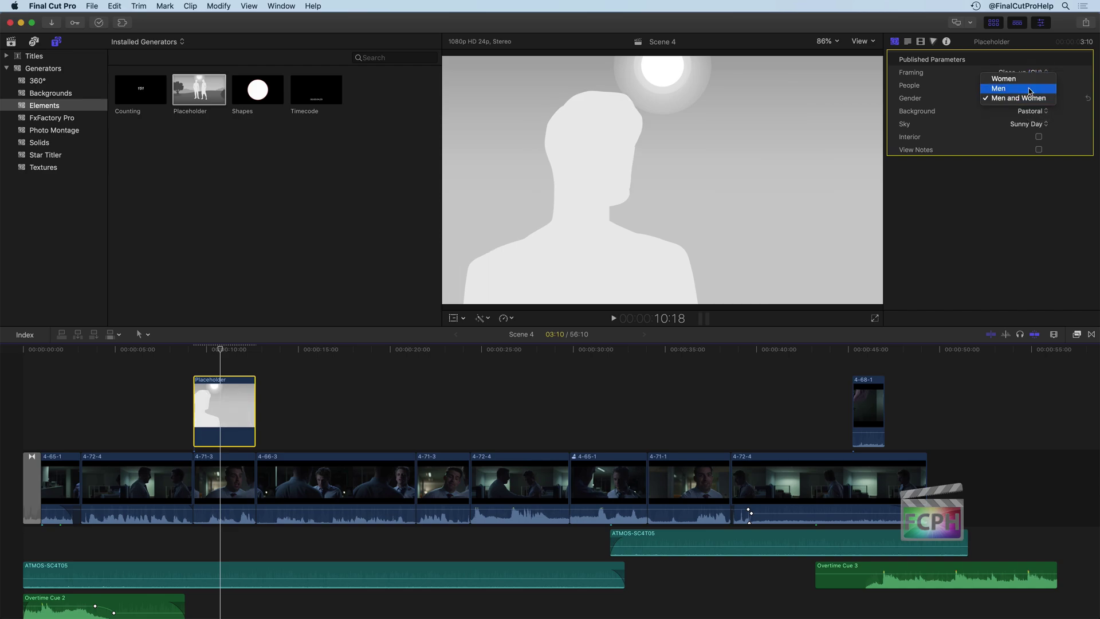
left_click(1023, 86)
left_click(1042, 102)
left_click(1037, 89)
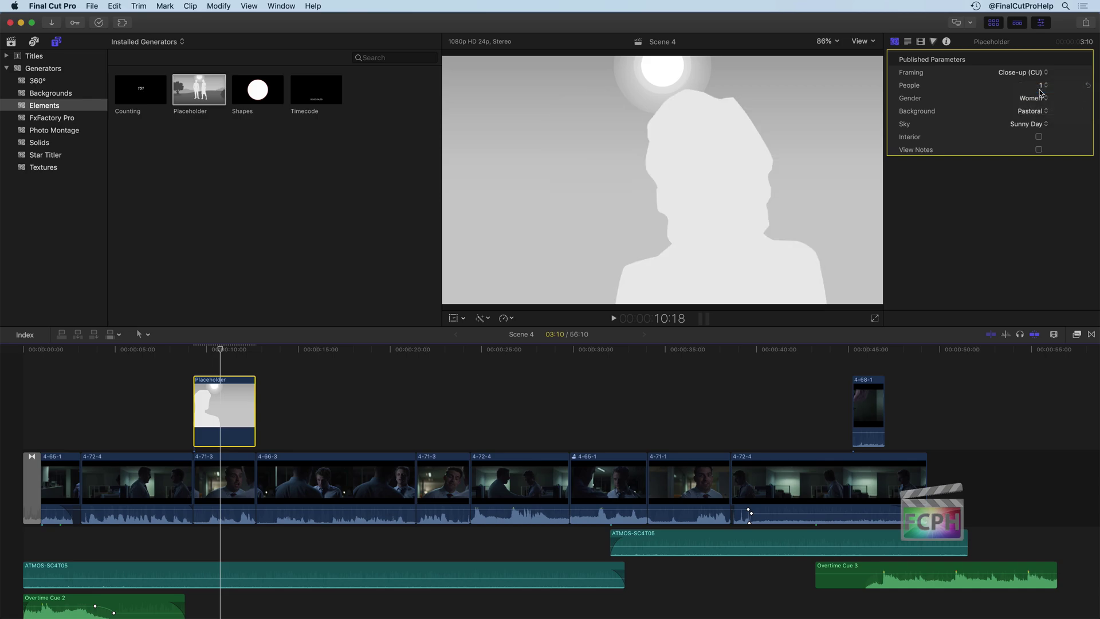
left_click(1041, 105)
left_click(1039, 107)
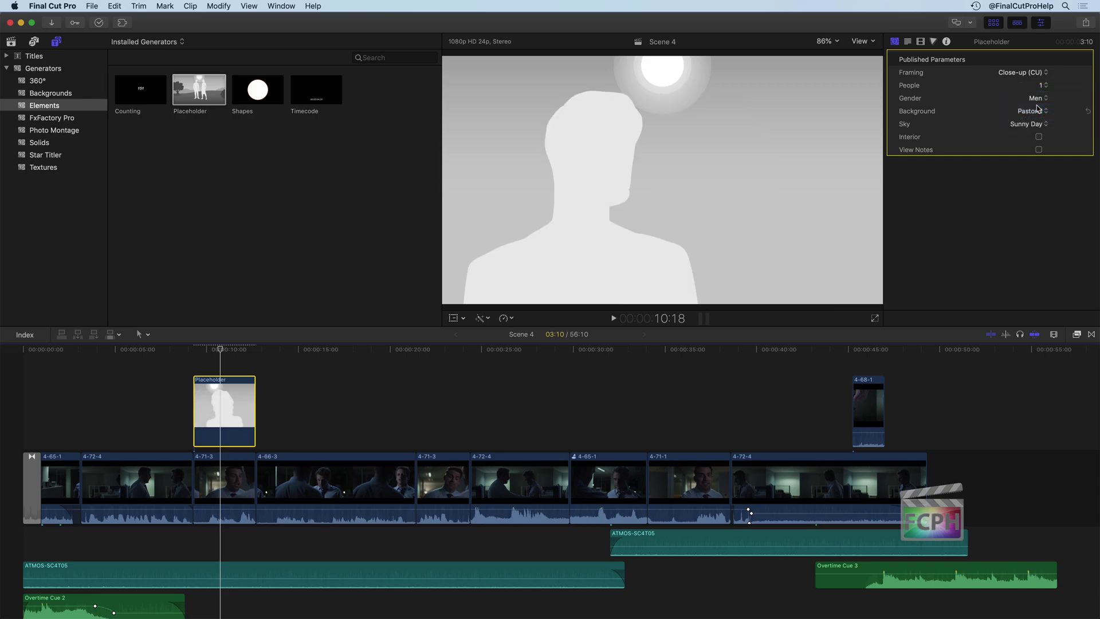
left_click(1039, 137)
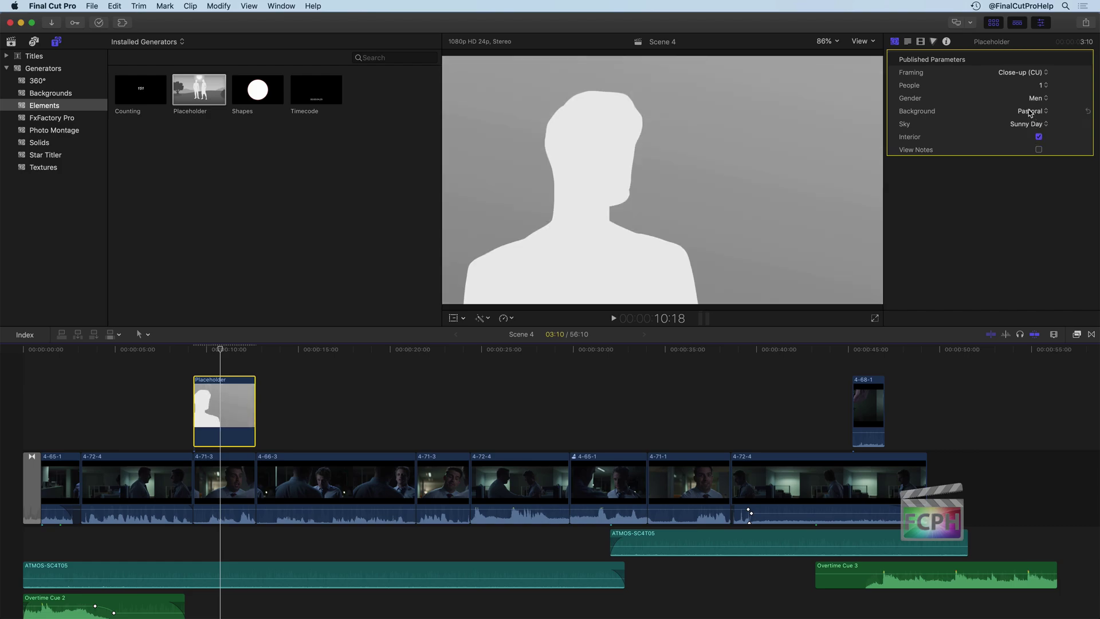
Set the Placeholder sky to Clear Night and the background to Office.
left_click(1030, 123)
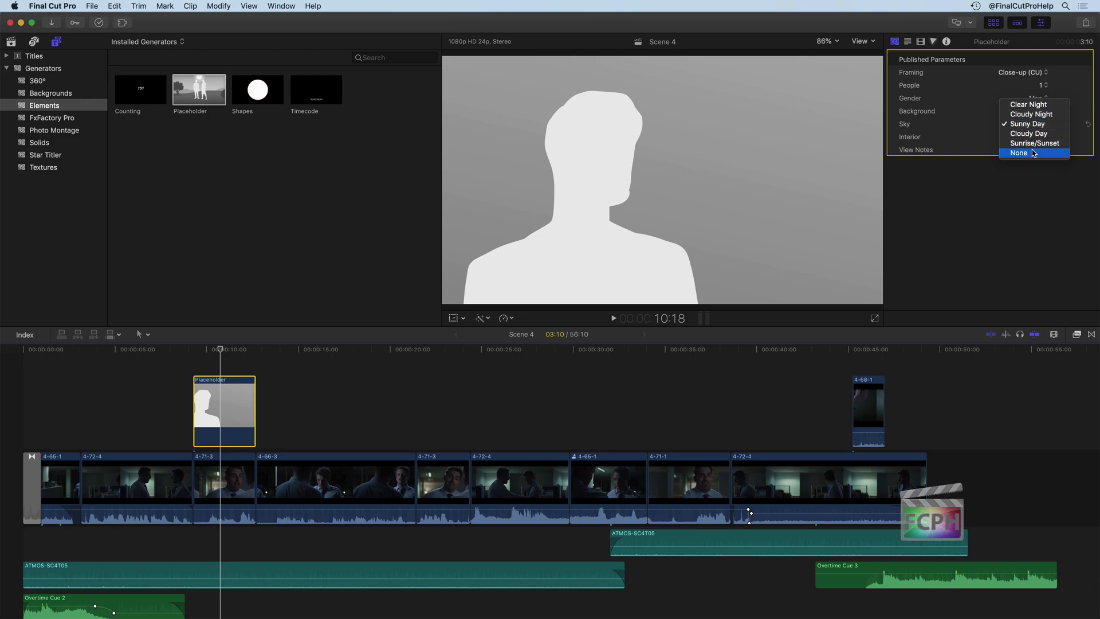
left_click(1041, 106)
left_click(1035, 125)
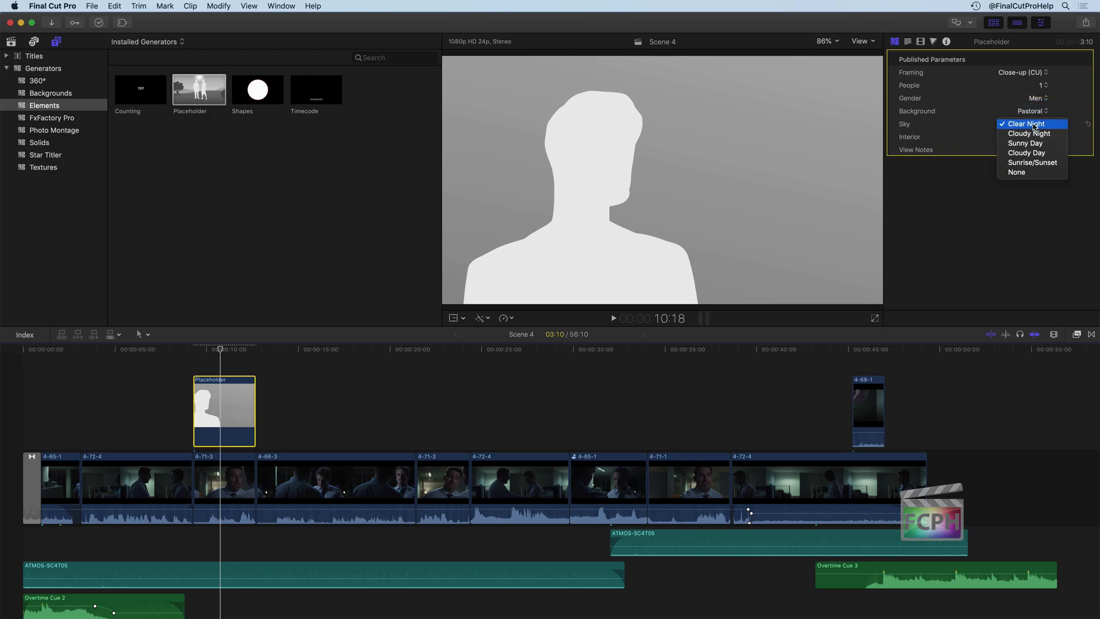
left_click(1036, 113)
left_click(1036, 112)
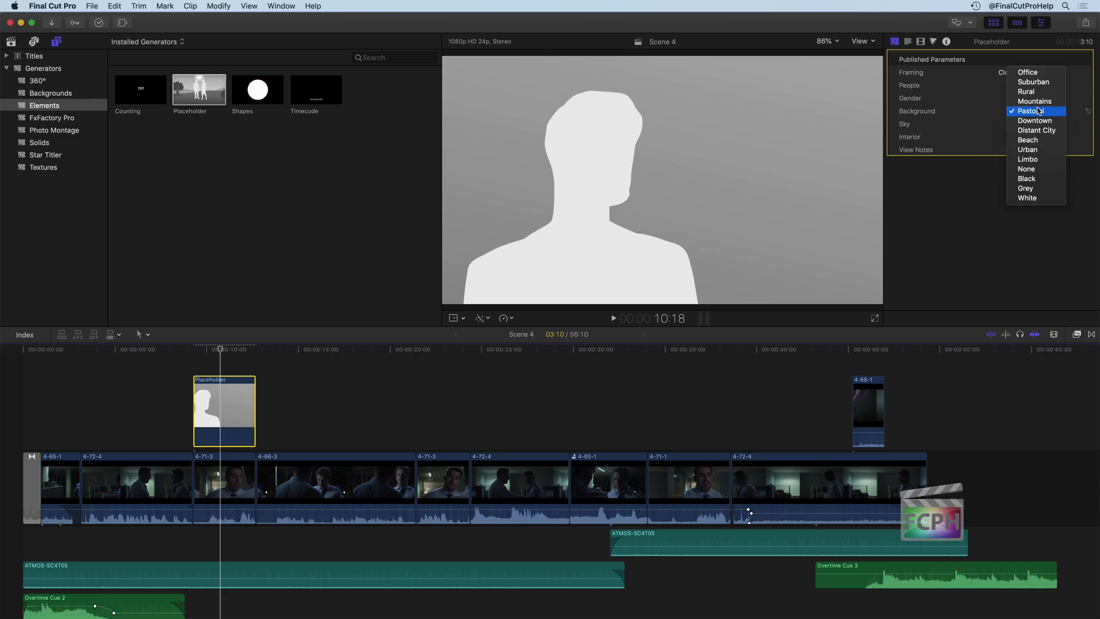
left_click(1040, 73)
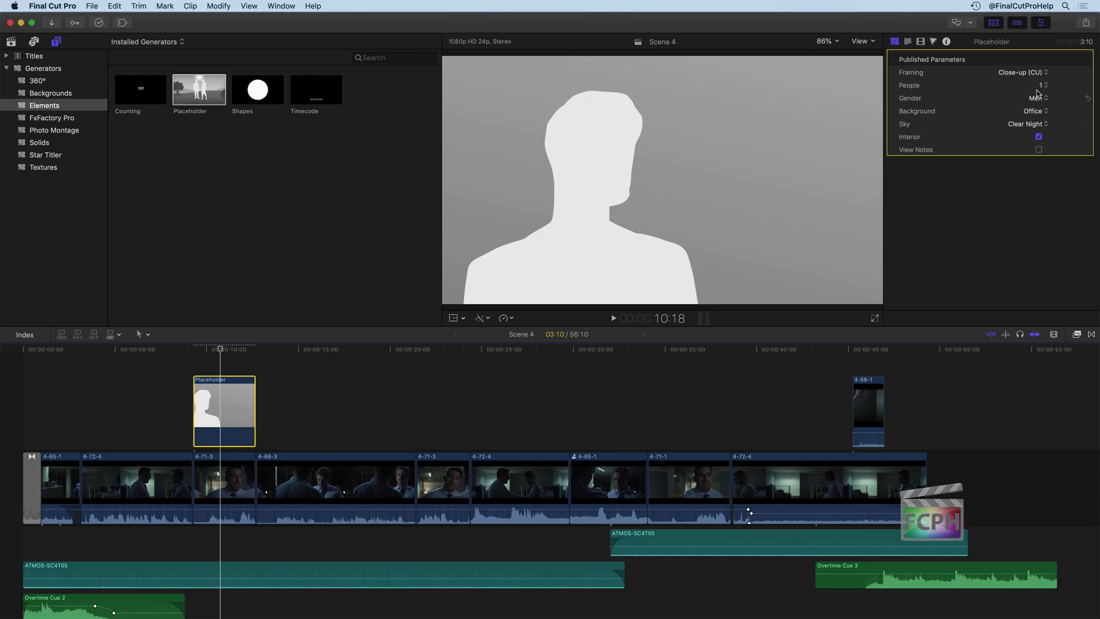
Try Long Shot and Medium Shot framing, then return to Close-up (CU).
left_click(1021, 72)
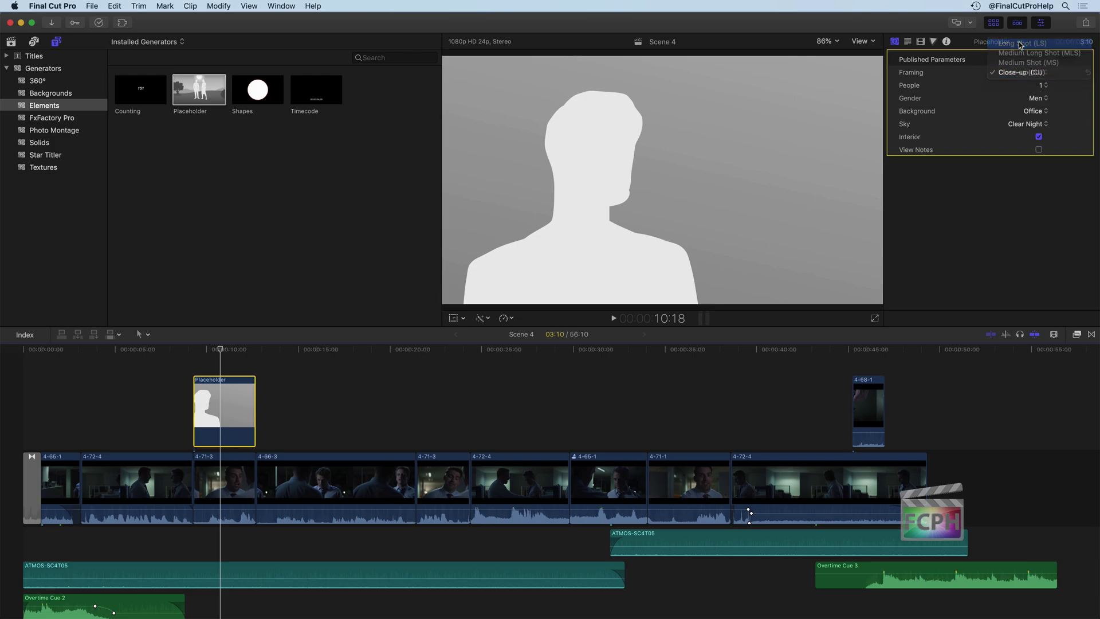
left_click(1021, 43)
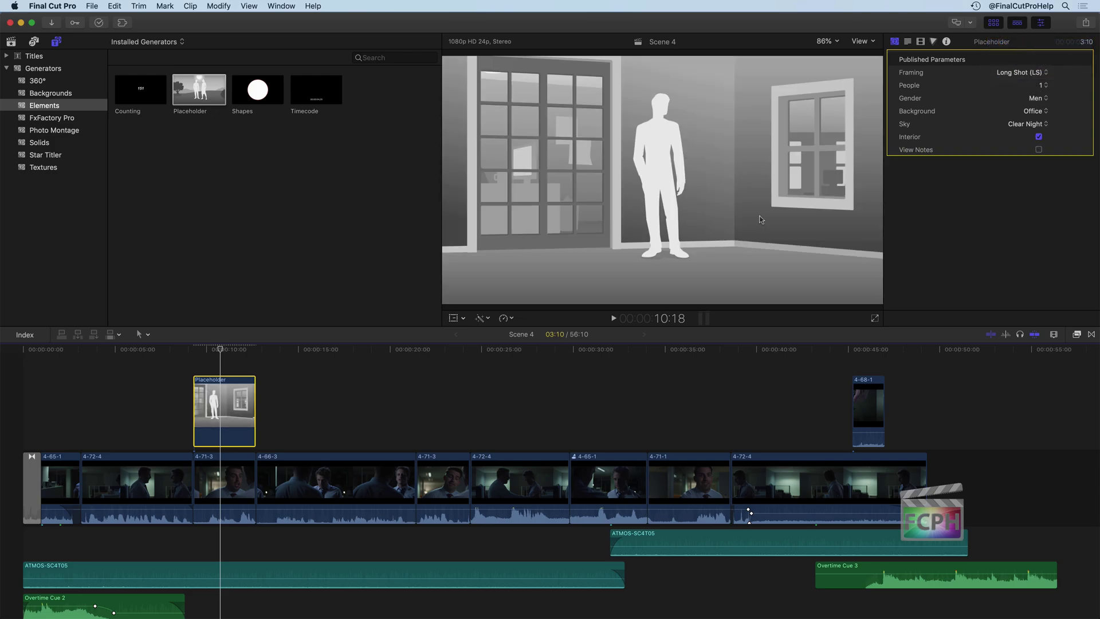
left_click(1023, 72)
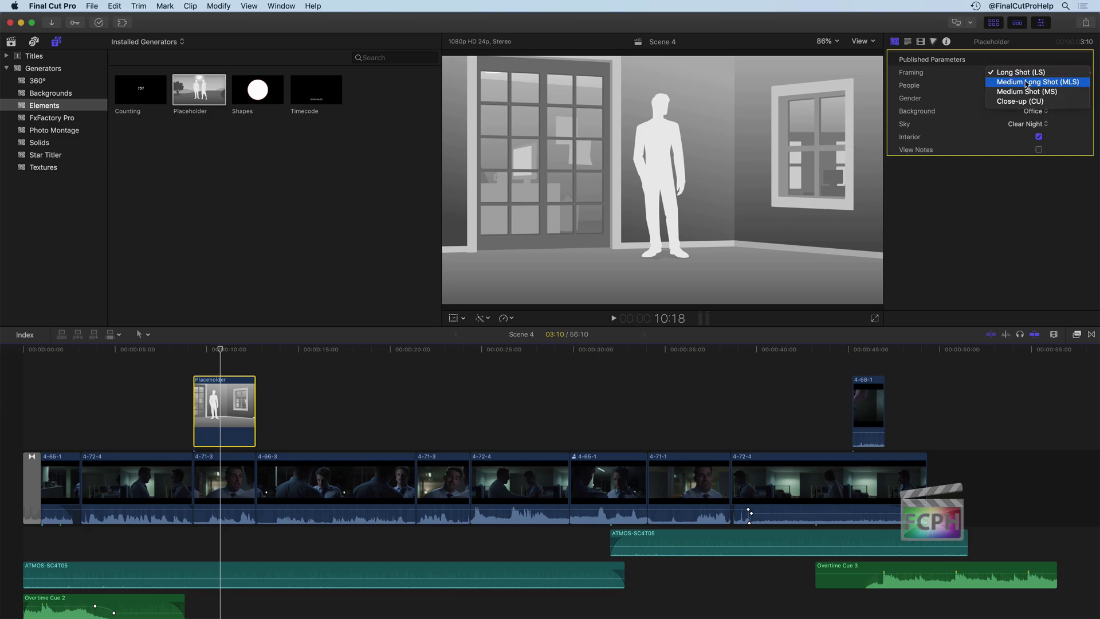
left_click(1029, 98)
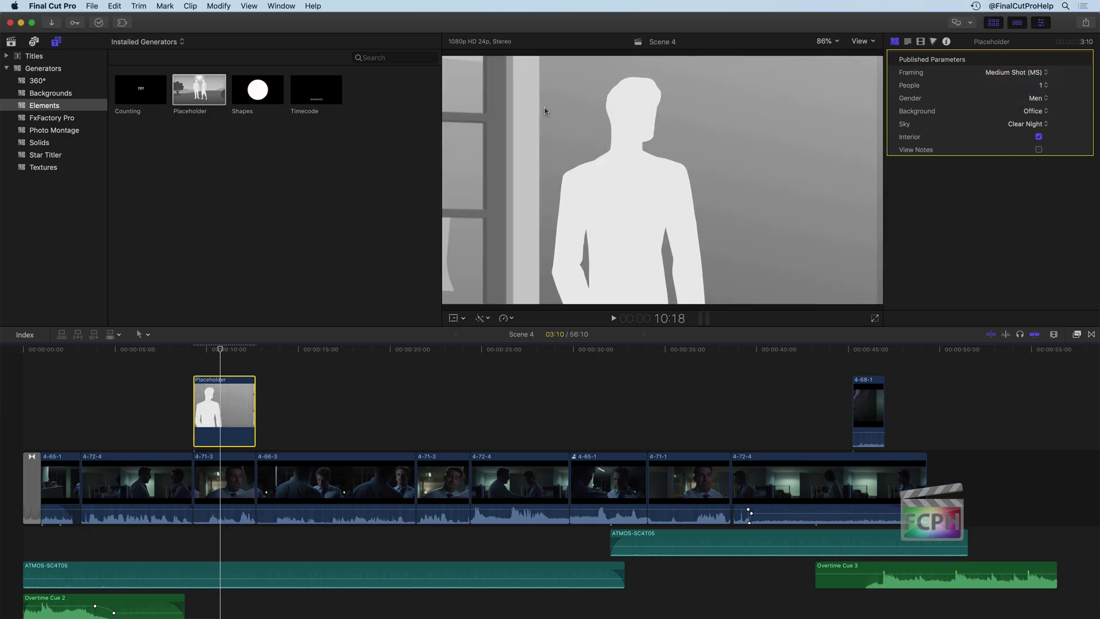
left_click(1039, 75)
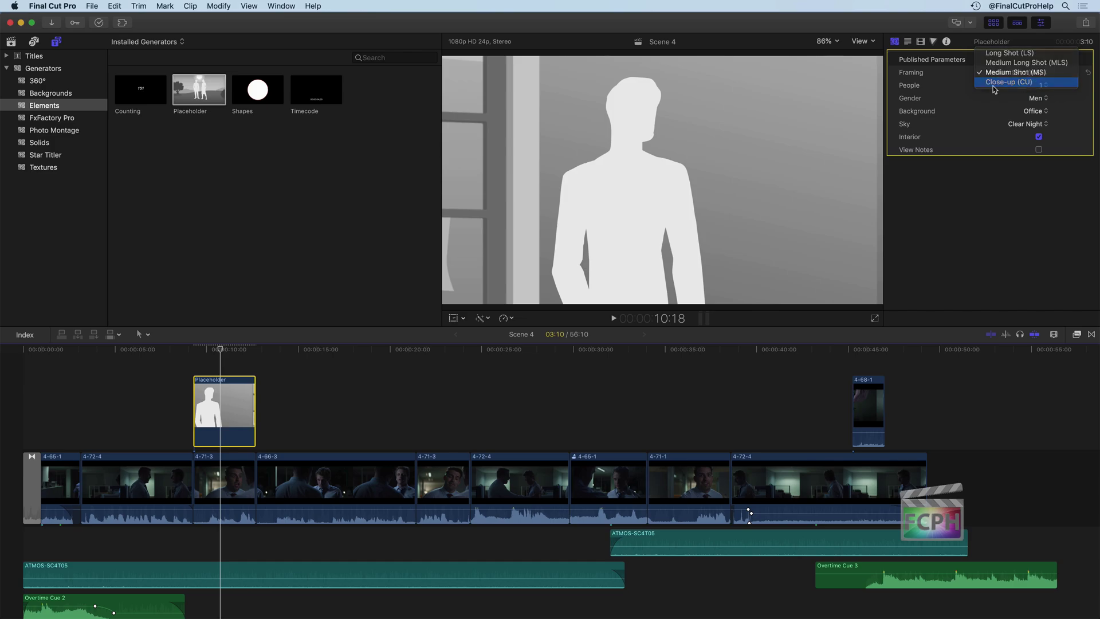
left_click(1028, 86)
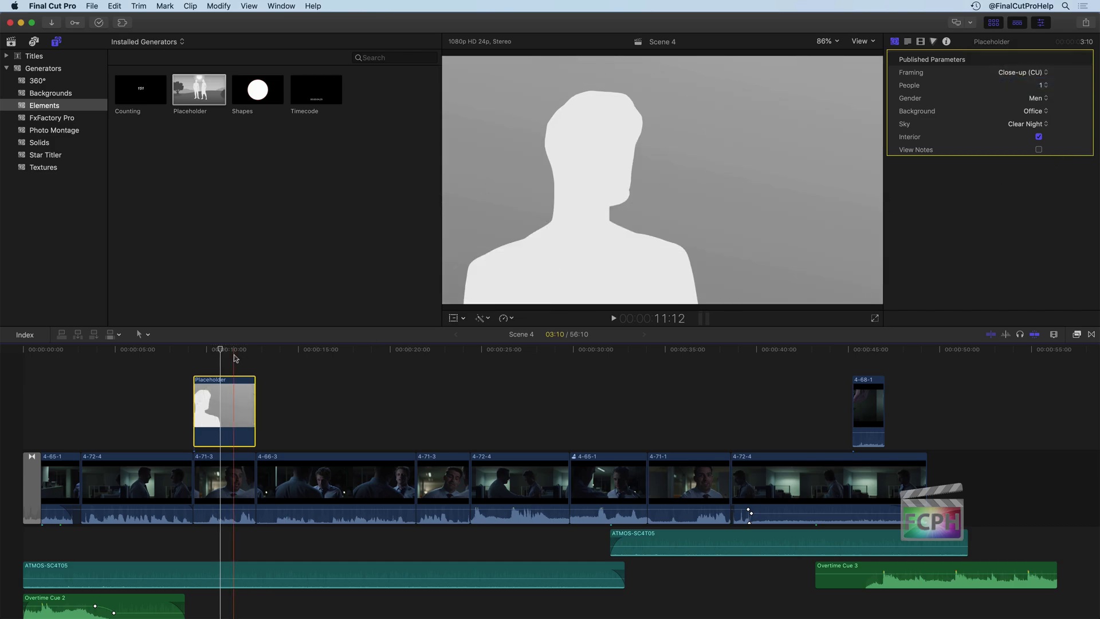
left_click(278, 370)
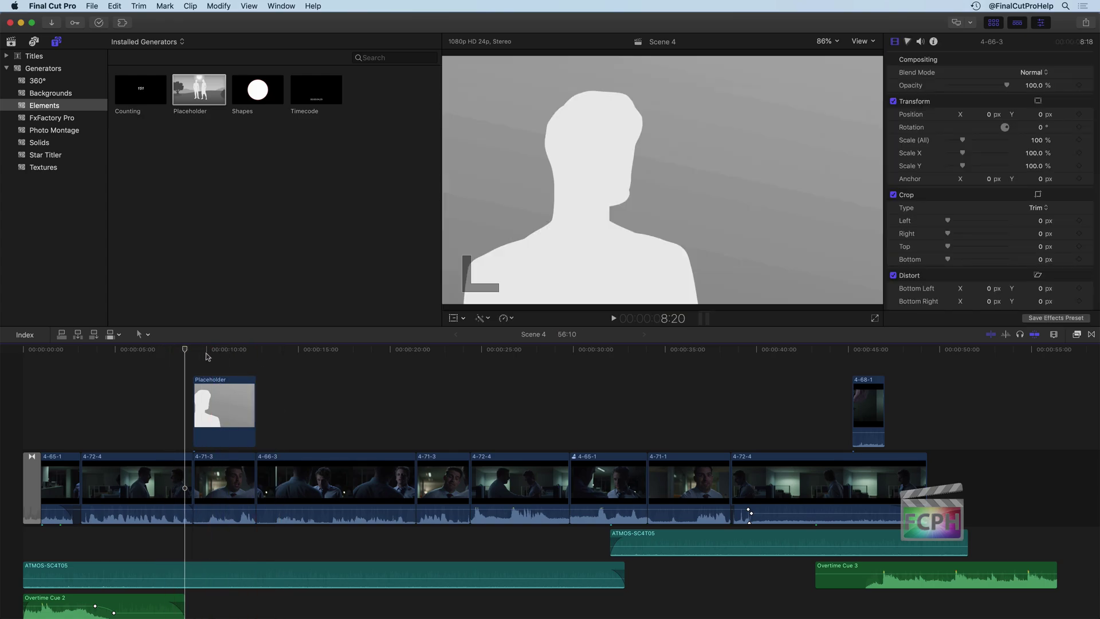
left_click(227, 352)
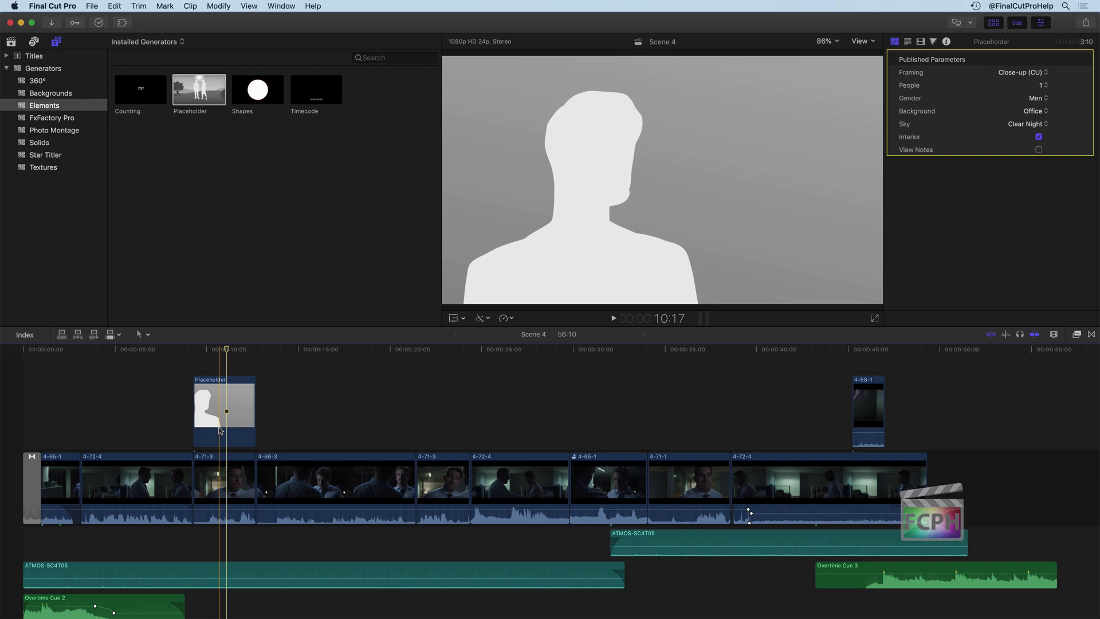
left_click(218, 404)
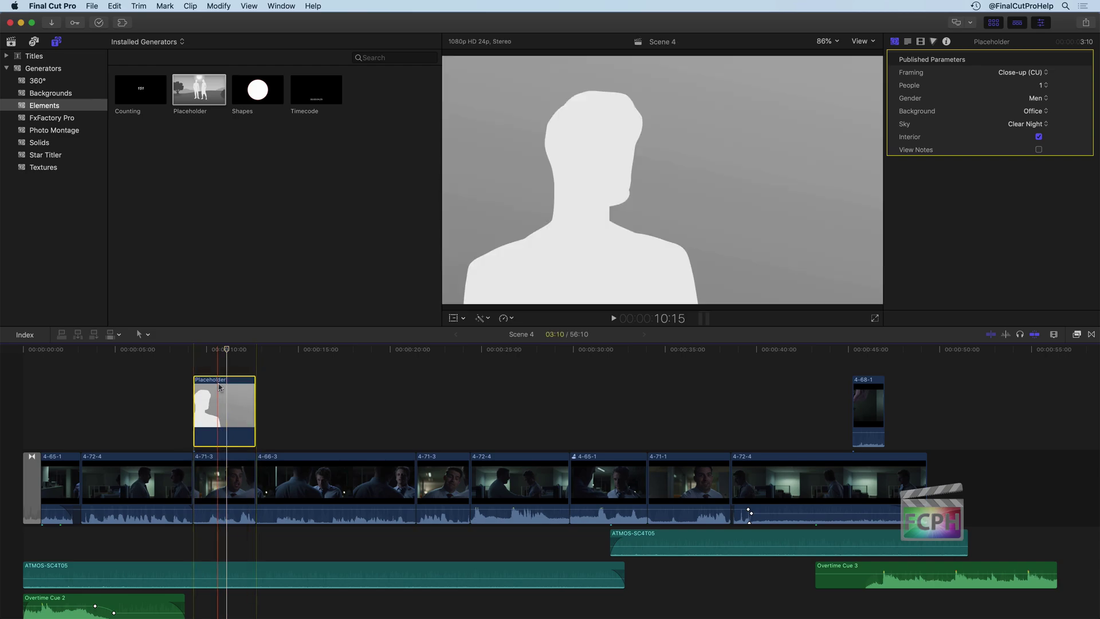
left_click(225, 352)
key("v")
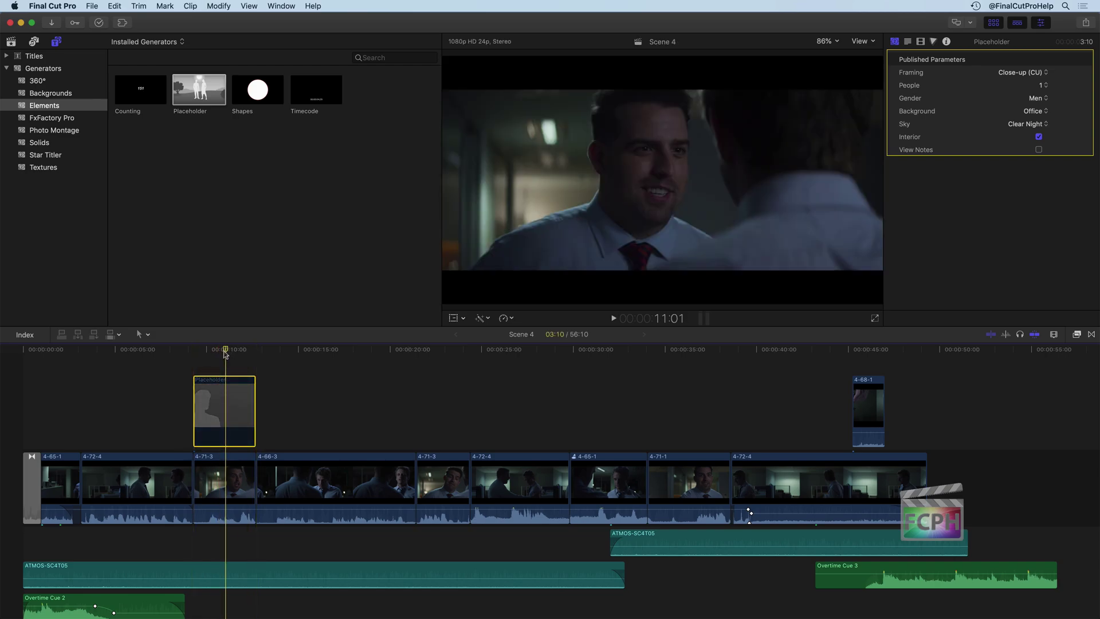
key("v")
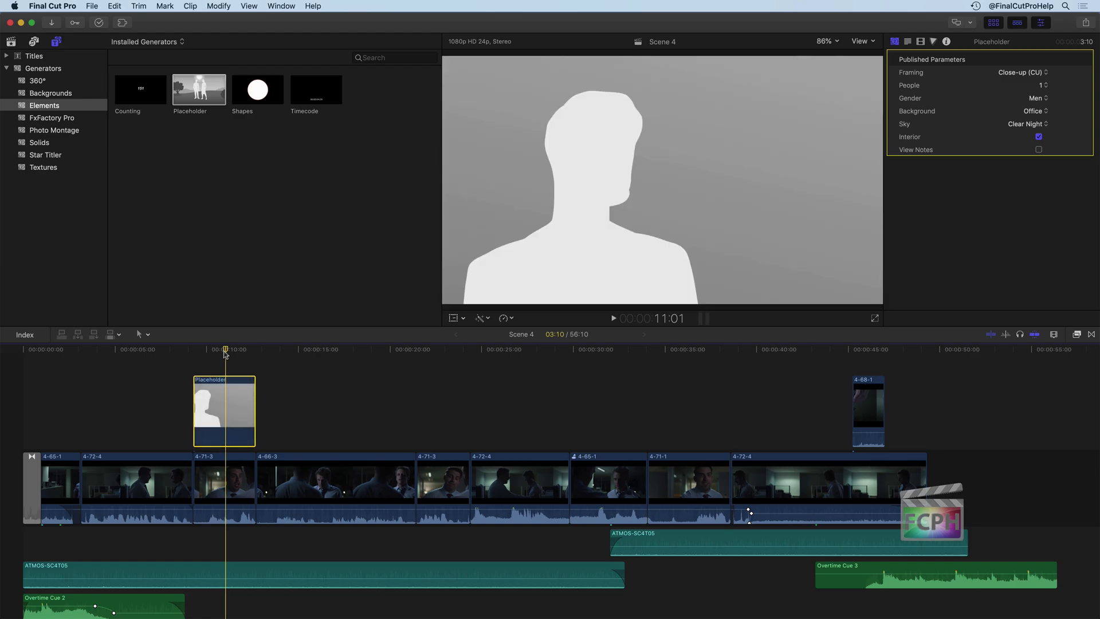
key("v")
key("v")
key("v")
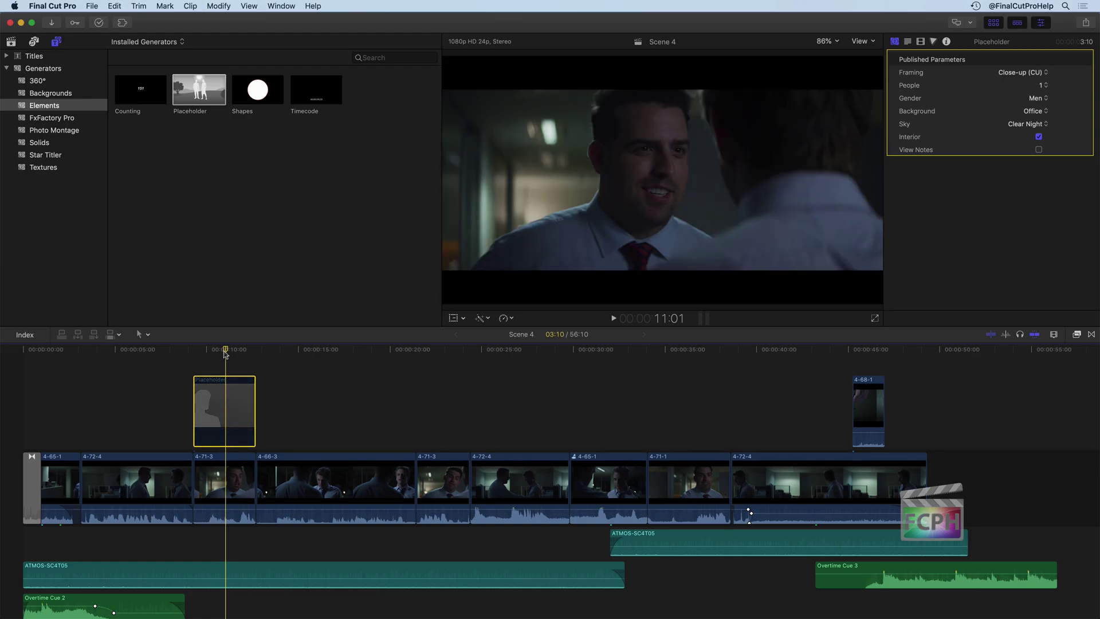
key("v")
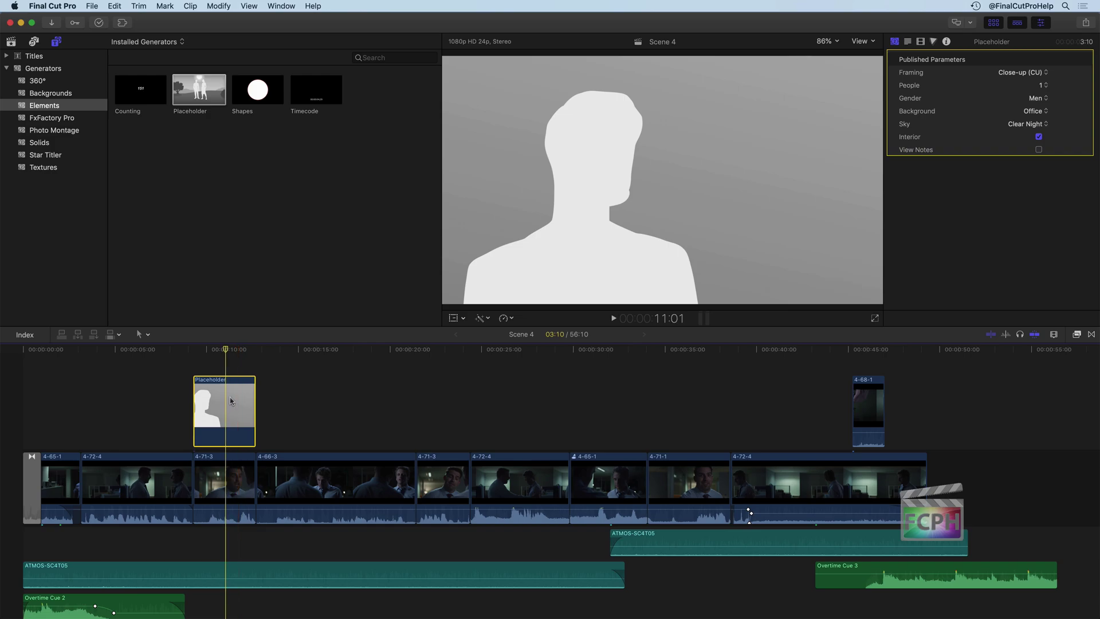
Enable View Notes so 'Enter notes here' appears over the Placeholder in the viewer.
left_click(1039, 150)
double_click(520, 263)
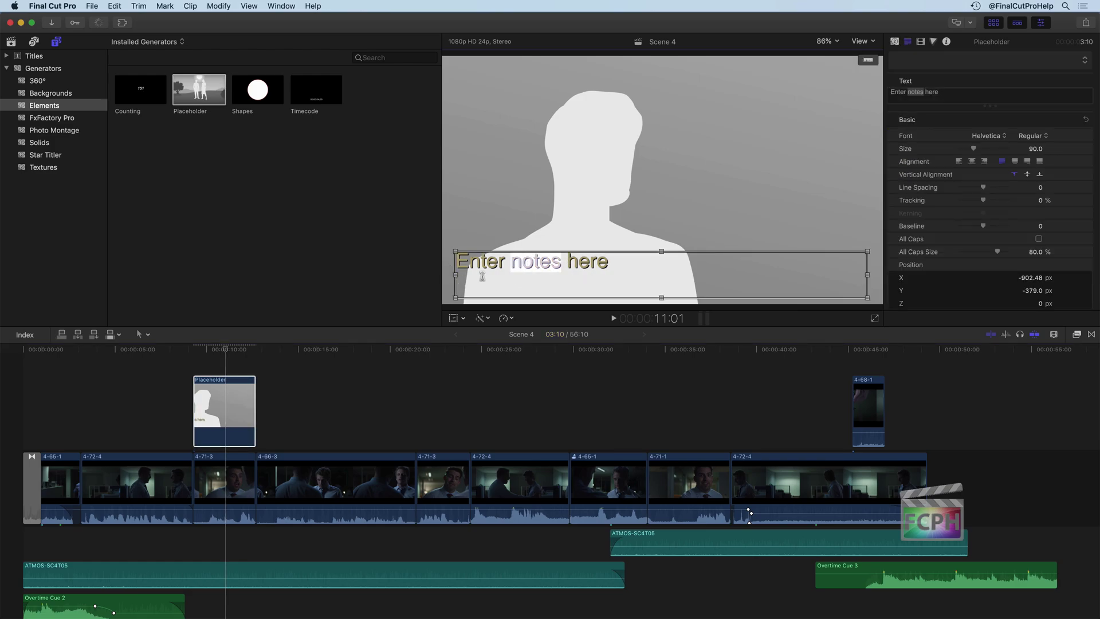
left_click(208, 392)
left_click(223, 350)
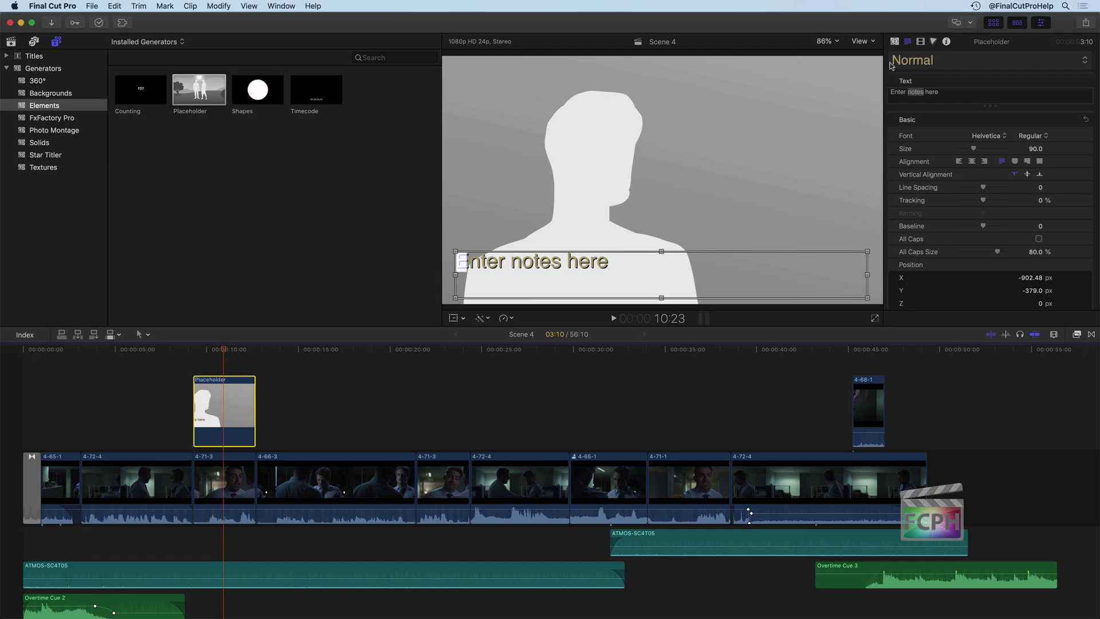
left_click(902, 43)
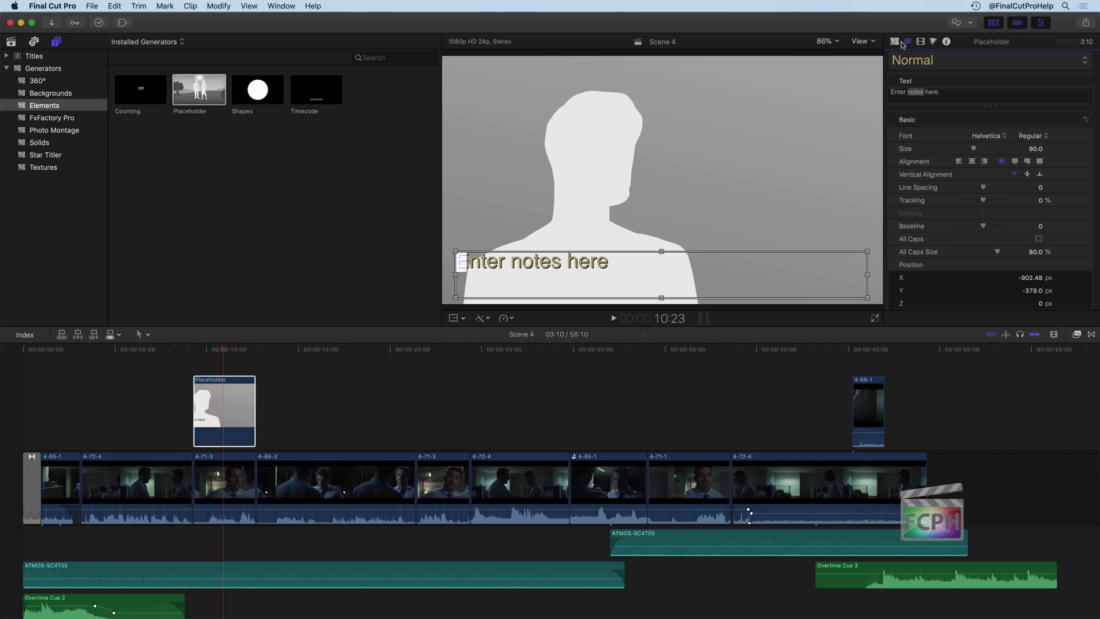
left_click(897, 43)
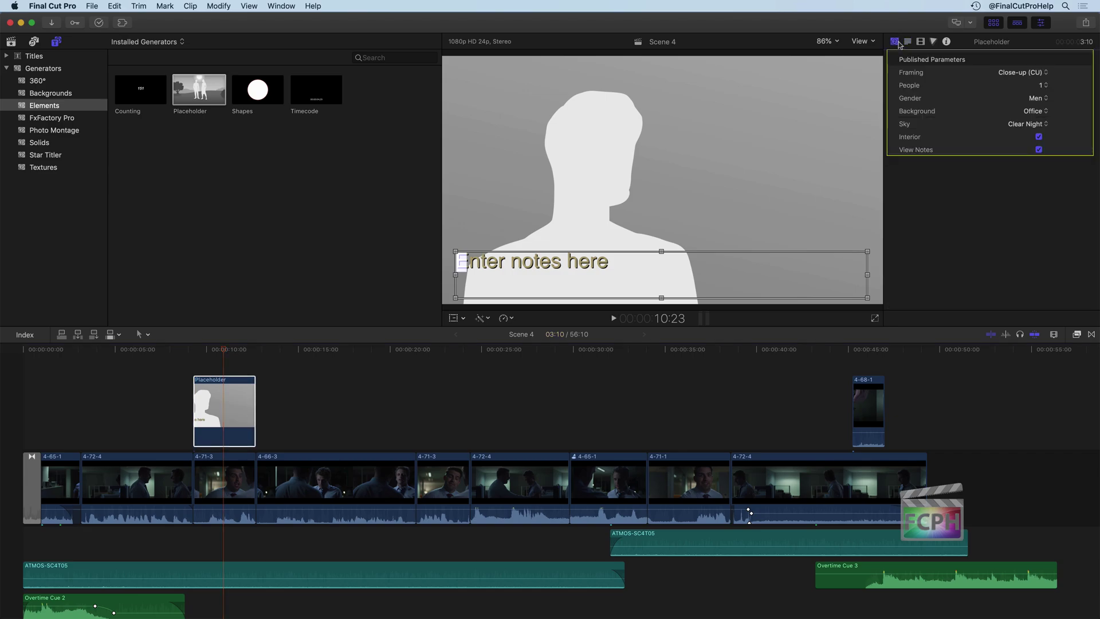
Set Background to Distant City, People to 5, Framing to Long Shot, Interior off.
left_click(1034, 112)
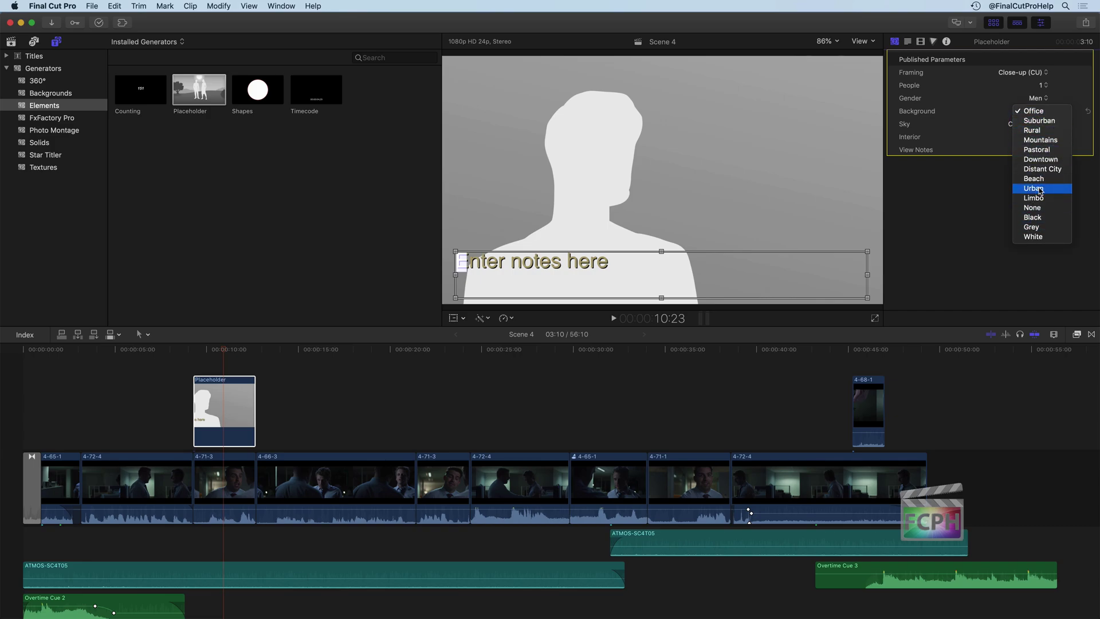
left_click(1049, 169)
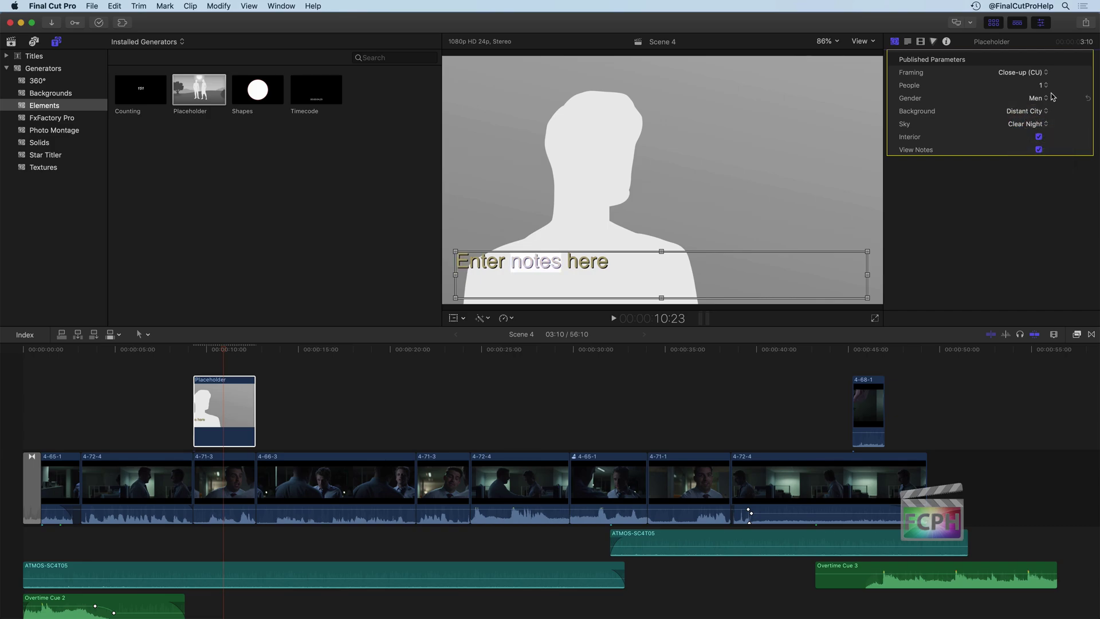
left_click(1042, 86)
left_click(1040, 125)
left_click(1026, 72)
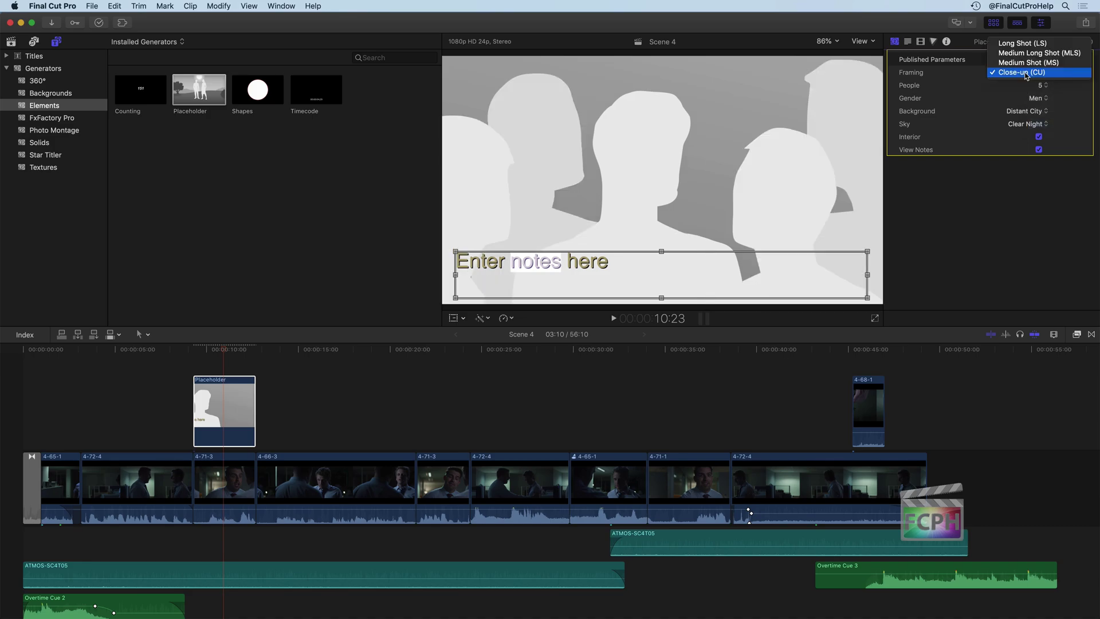
left_click(1023, 44)
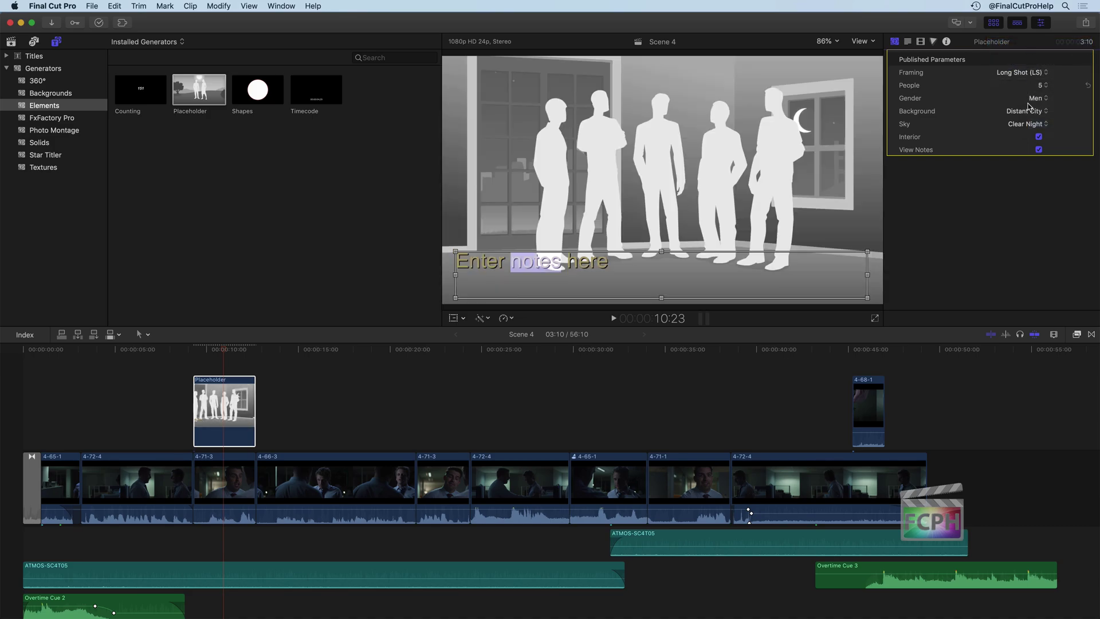
left_click(1039, 138)
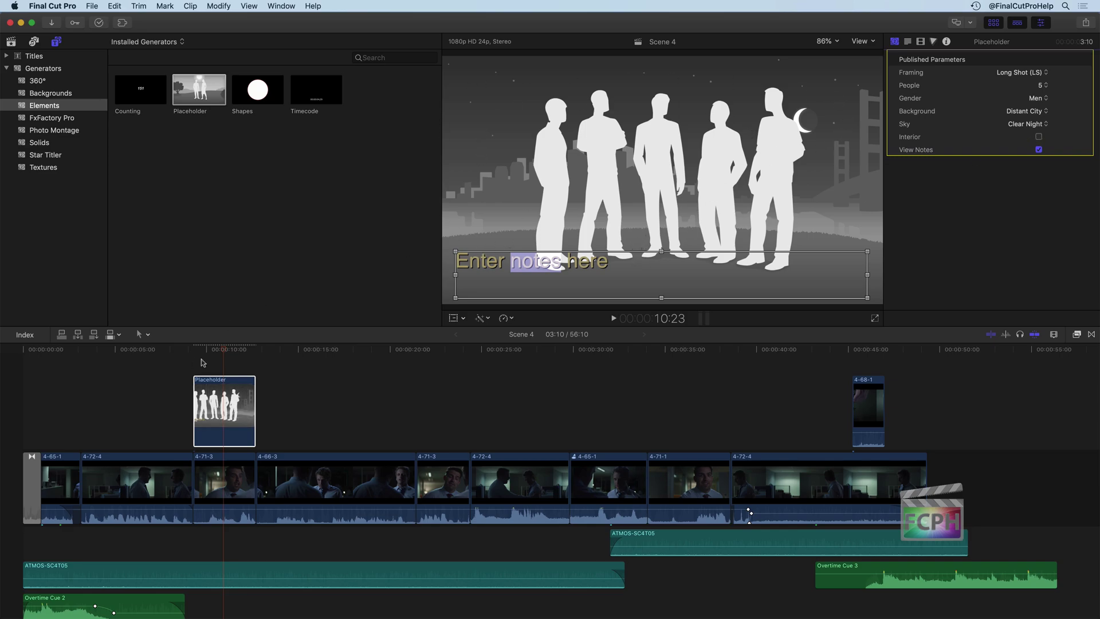
left_click(212, 410)
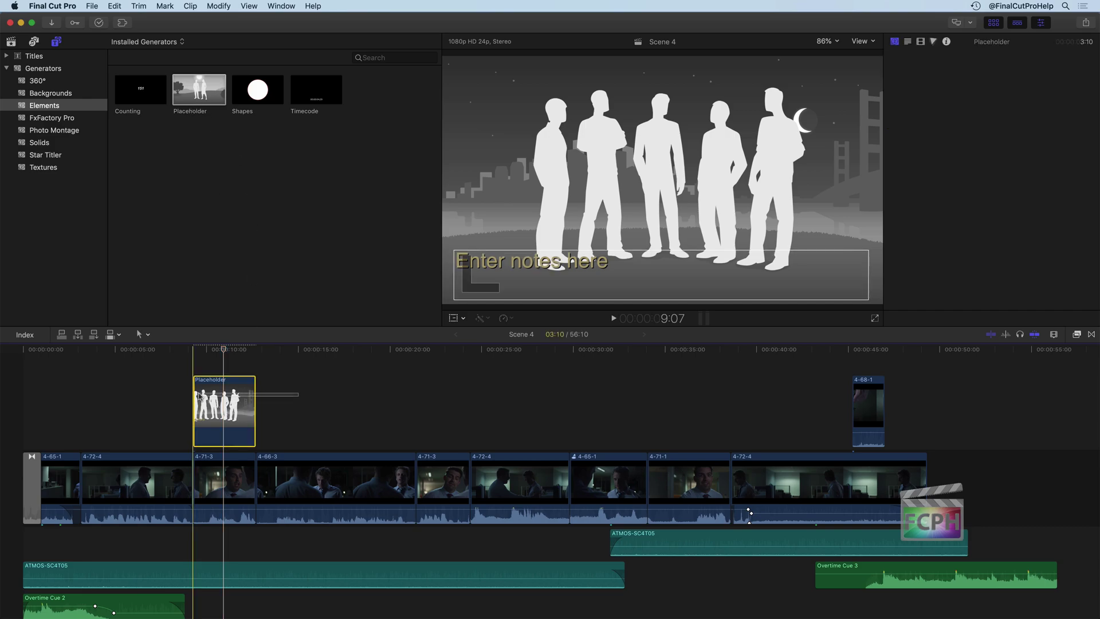
key("Delete")
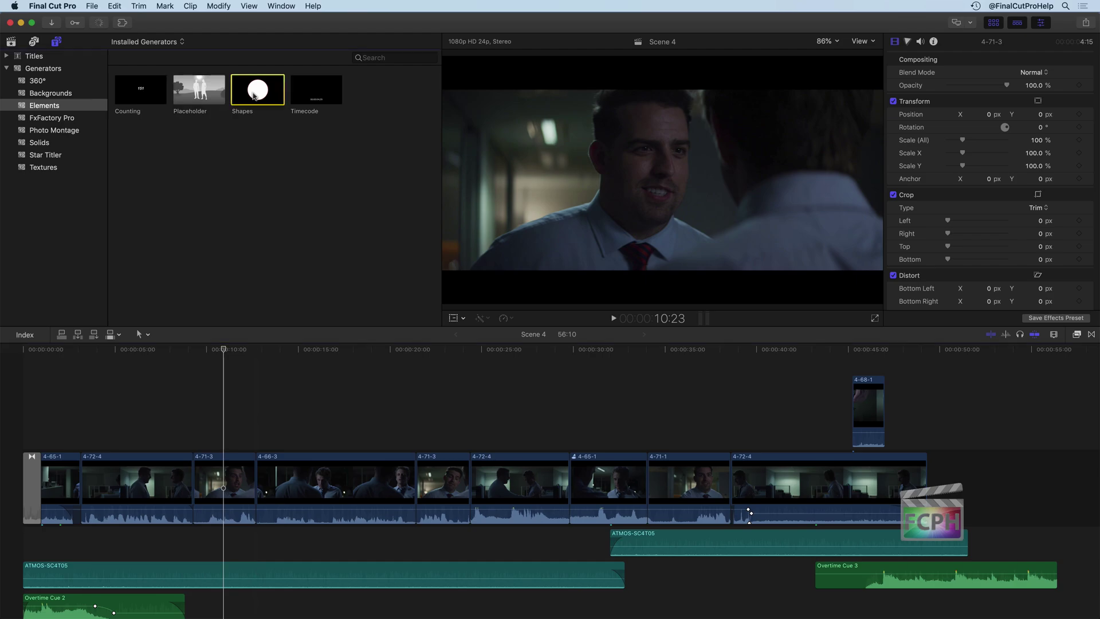
left_click_drag(258, 90, 204, 423)
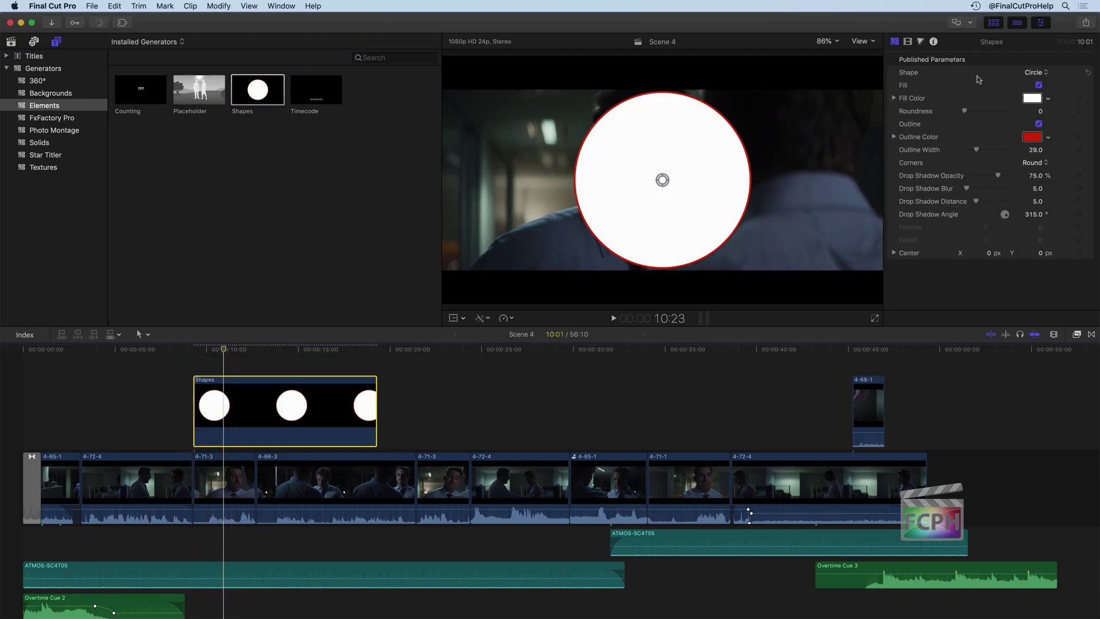
left_click(1034, 72)
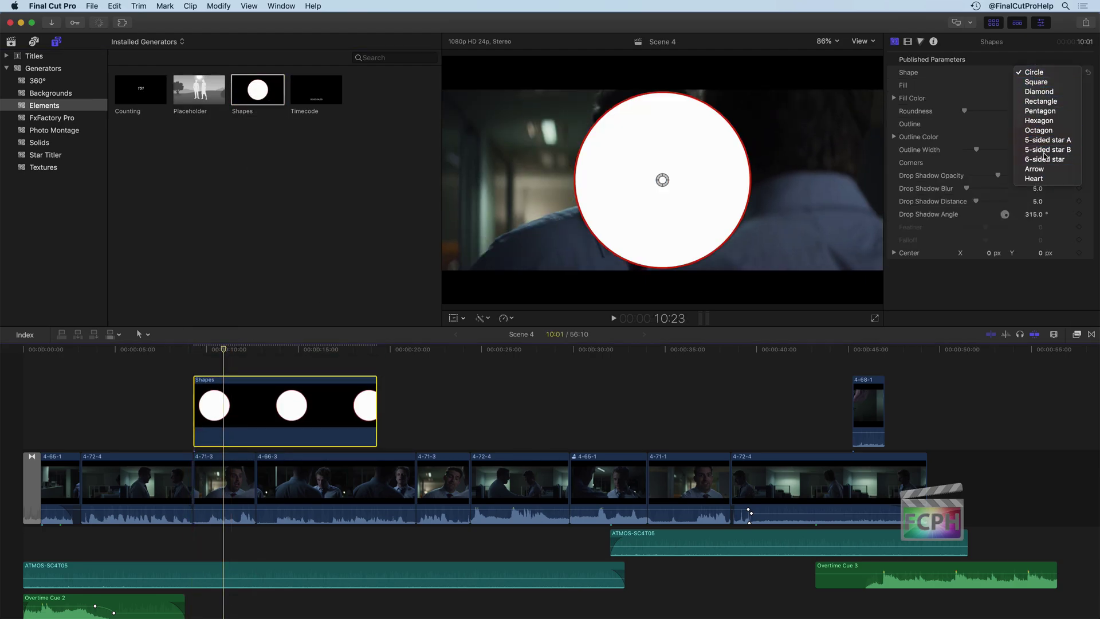
left_click(1021, 154)
left_click_drag(663, 187, 623, 187)
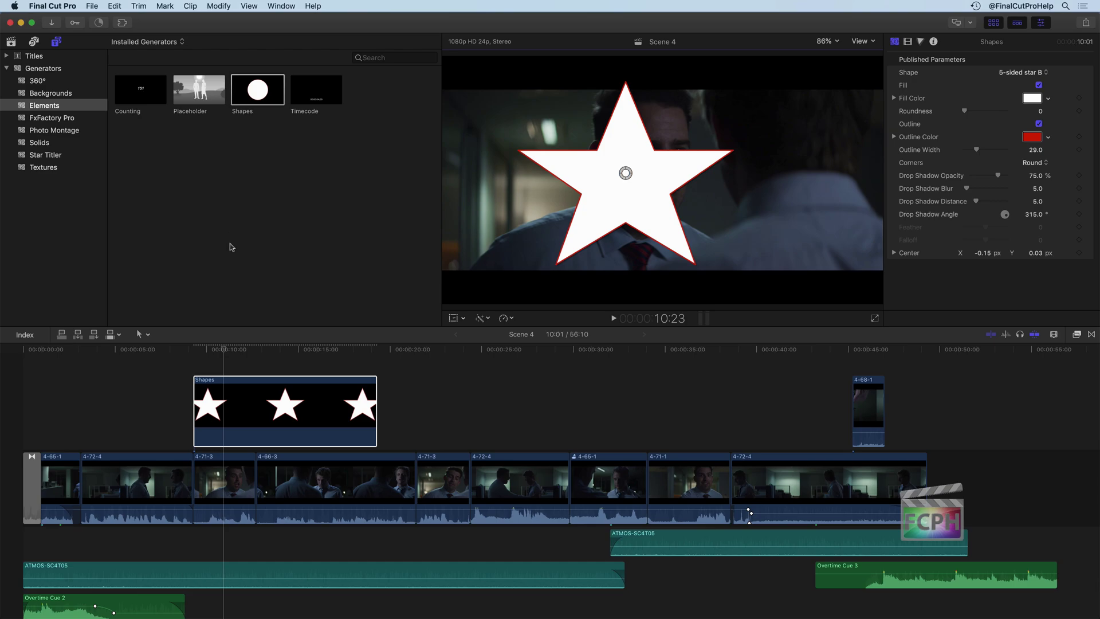
key("Delete")
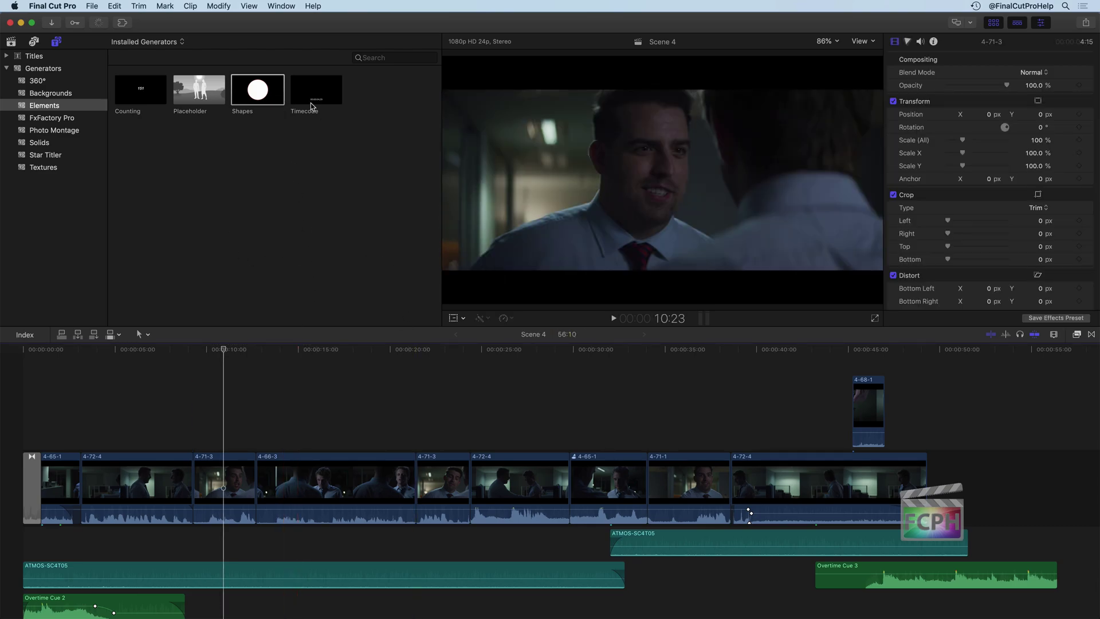
left_click(328, 97)
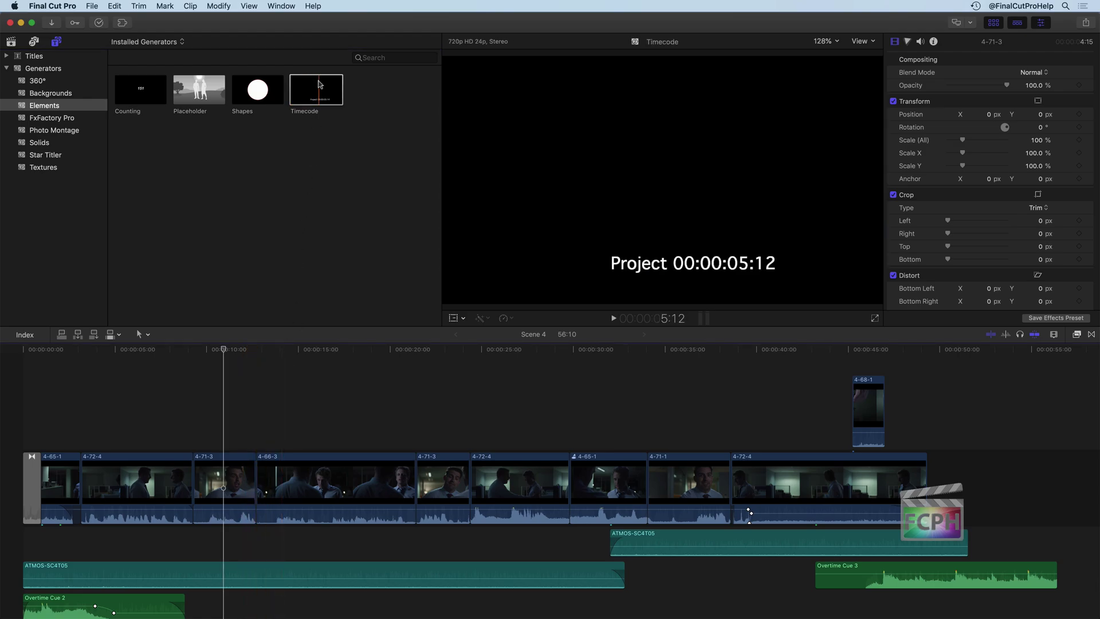
left_click_drag(314, 92, 25, 401)
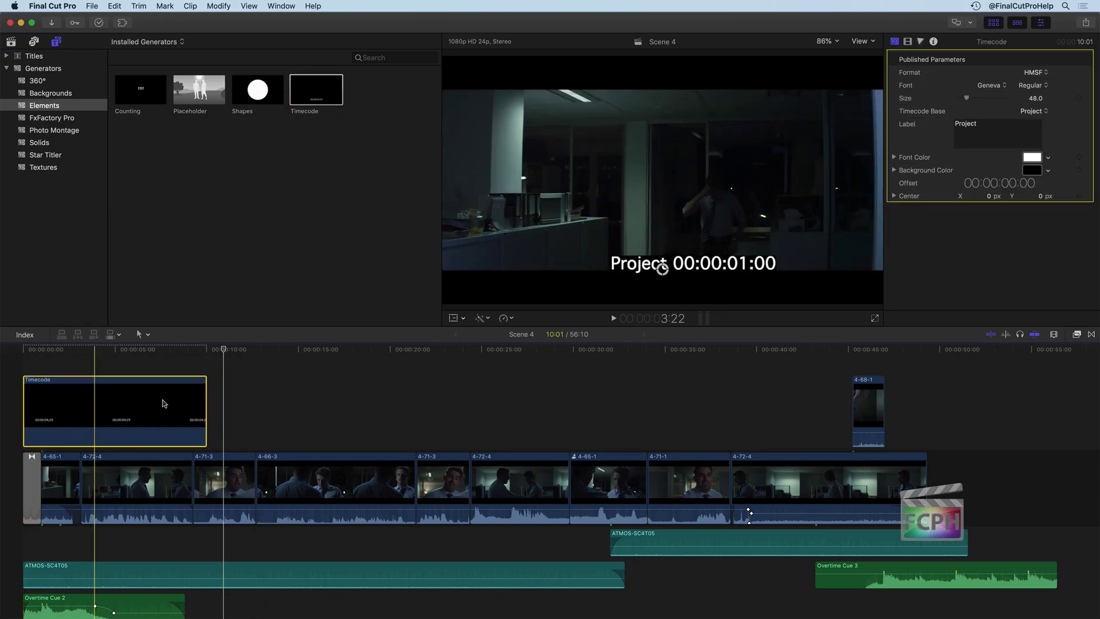
left_click_drag(205, 408, 1056, 433)
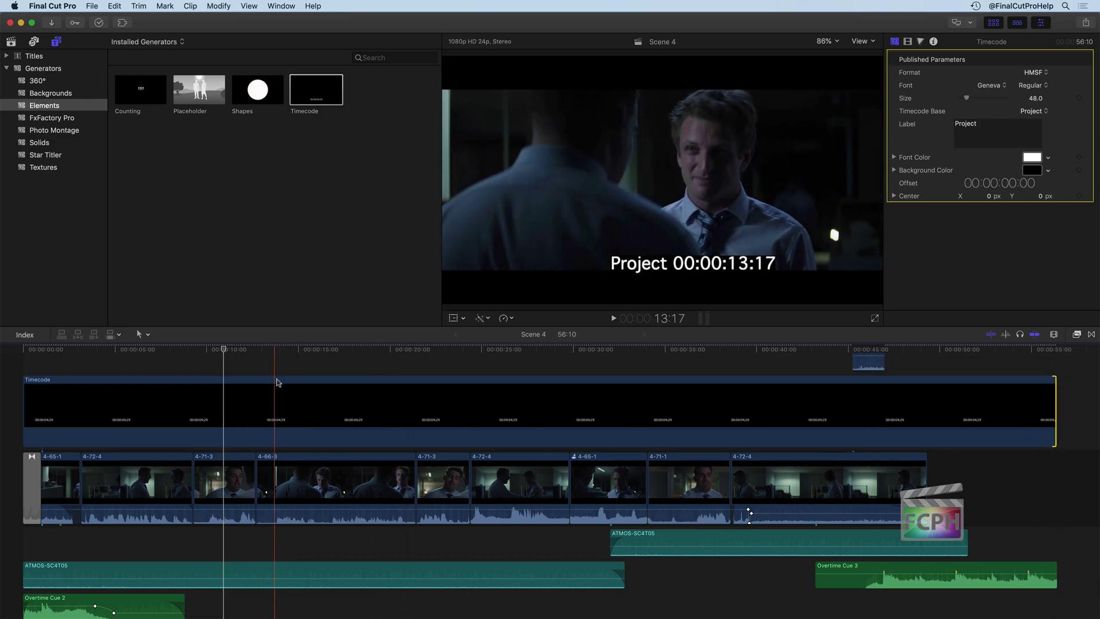
scroll(260, 407, "up", 3)
left_click_drag(217, 484, 129, 406)
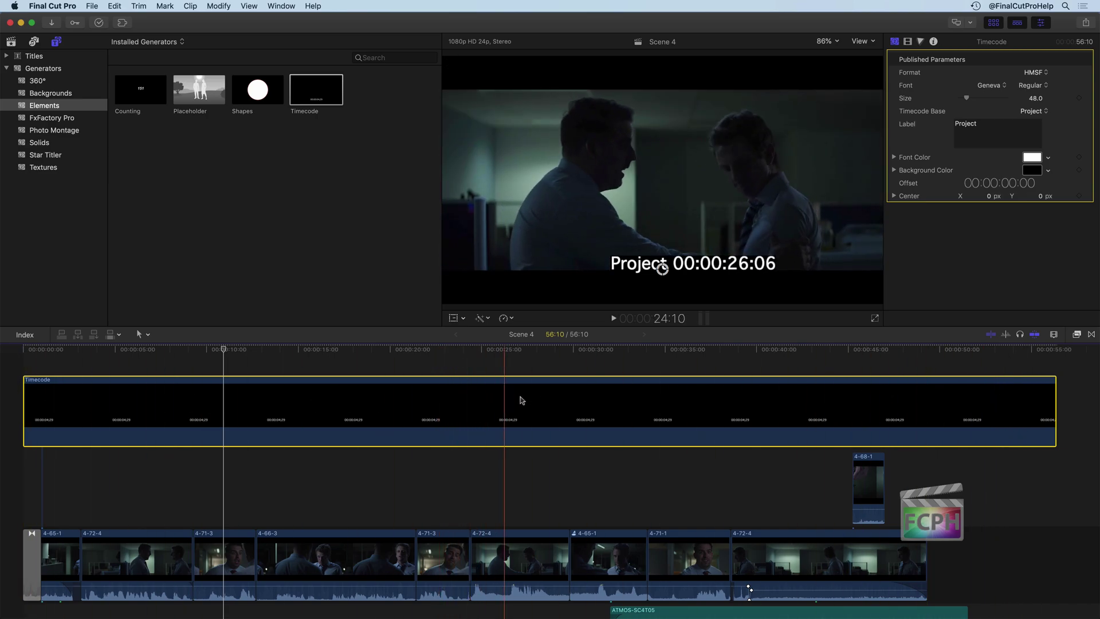
left_click(479, 349)
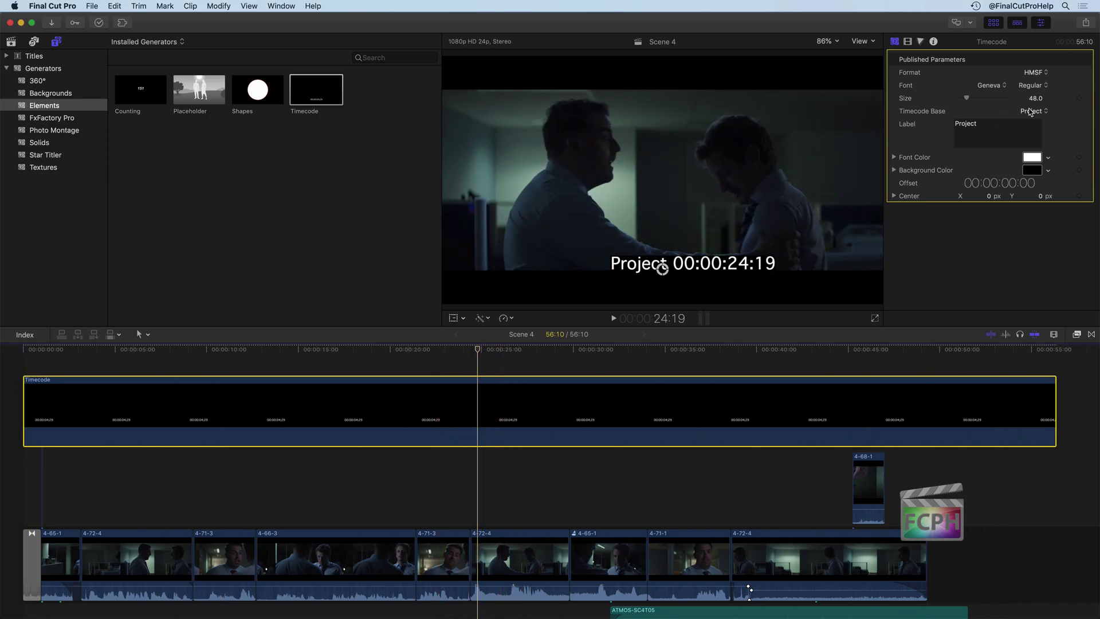
mouse_move(968, 98)
left_mouse_down()
mouse_move(984, 99)
mouse_move(969, 98)
left_mouse_up()
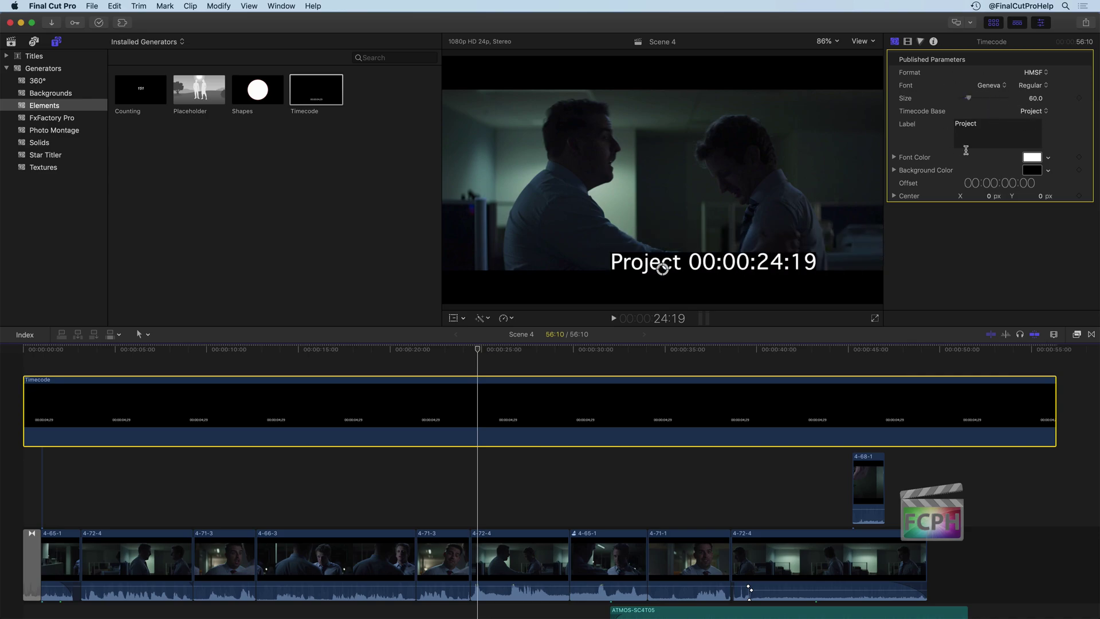
left_click_drag(1015, 130, 996, 106)
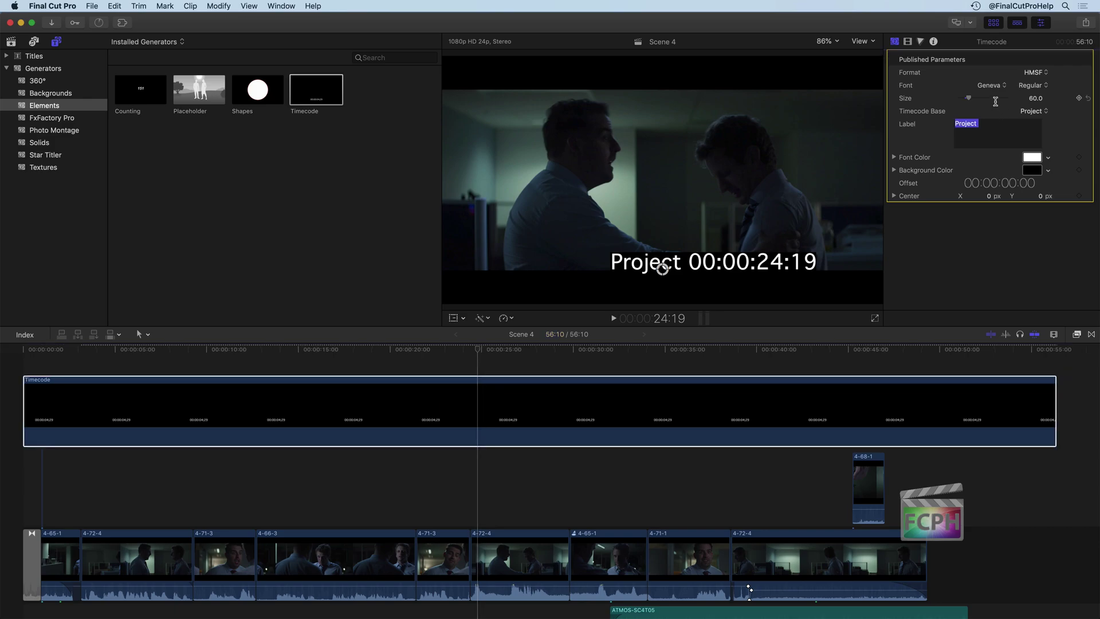
key("BackSpace")
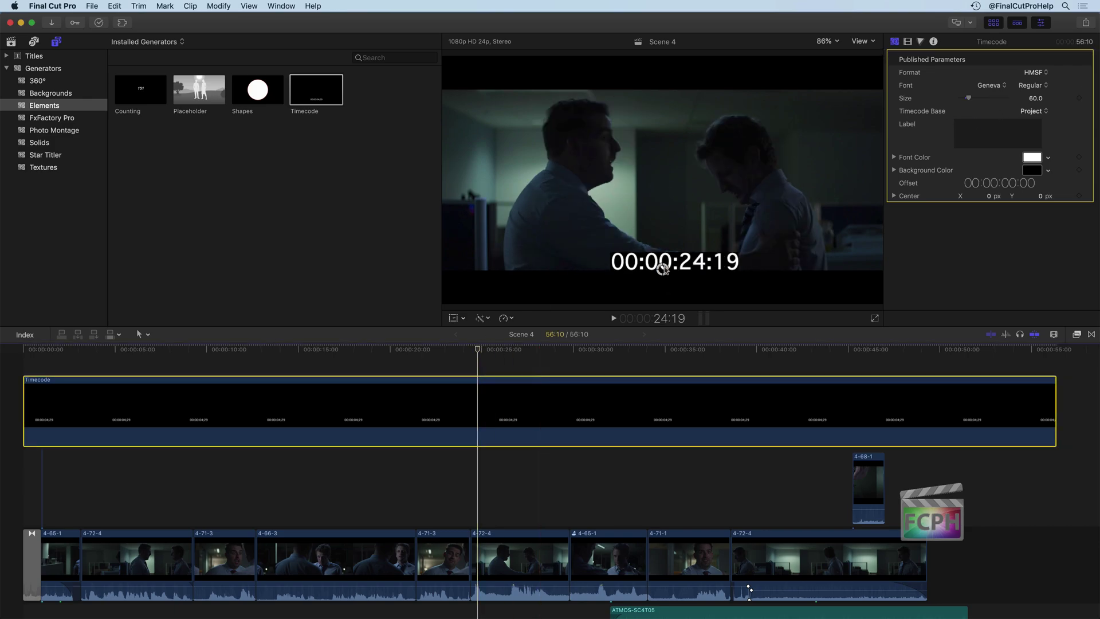
left_click_drag(653, 278, 505, 298)
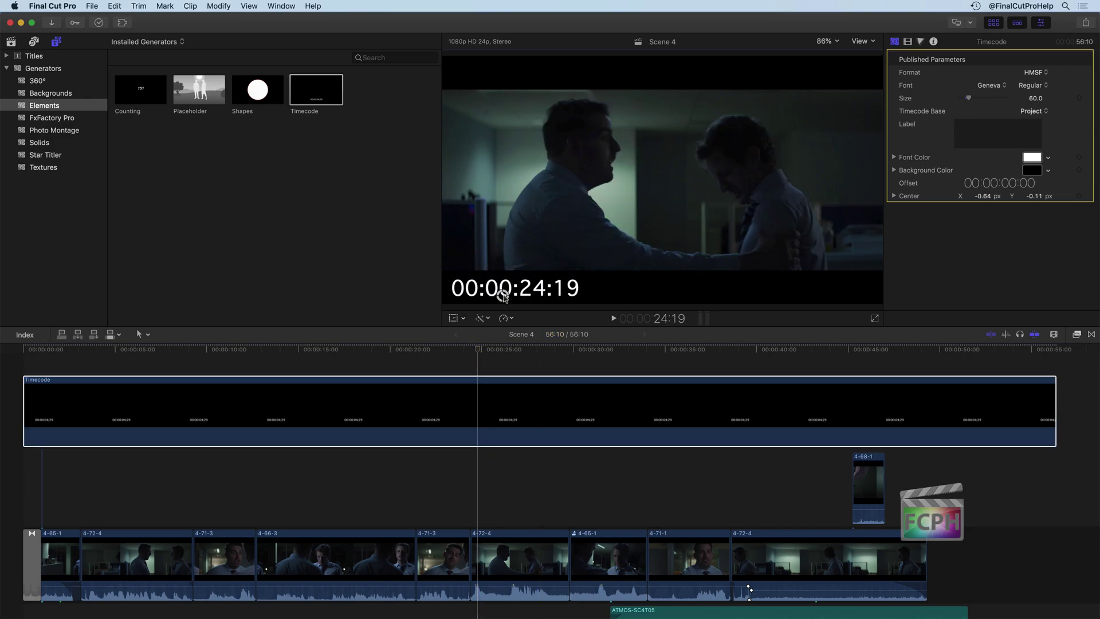
left_click(331, 381)
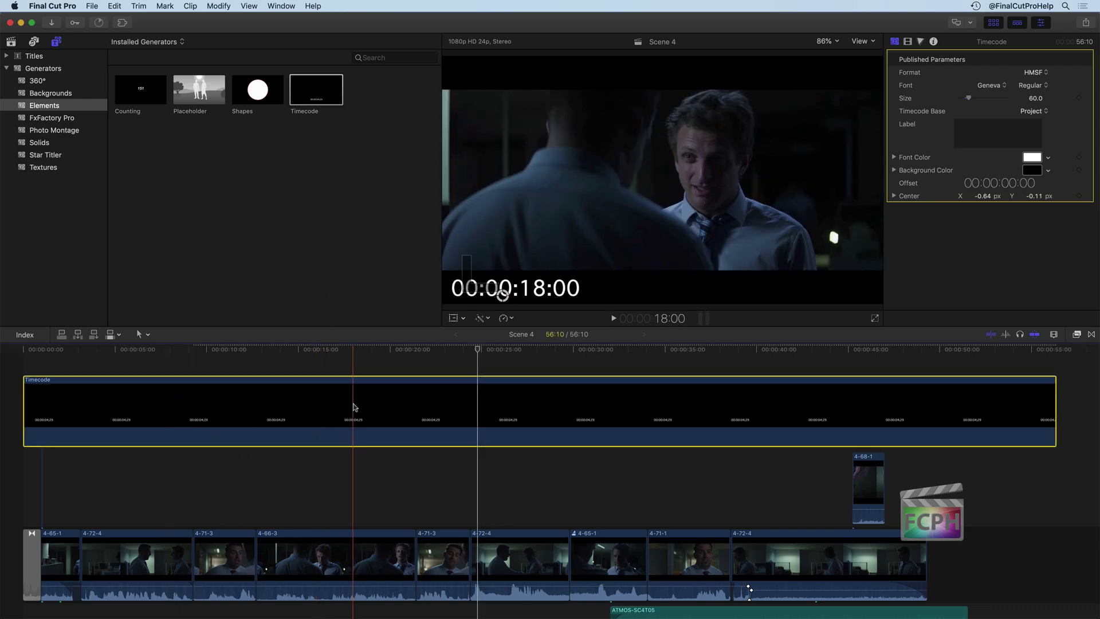
key("Delete")
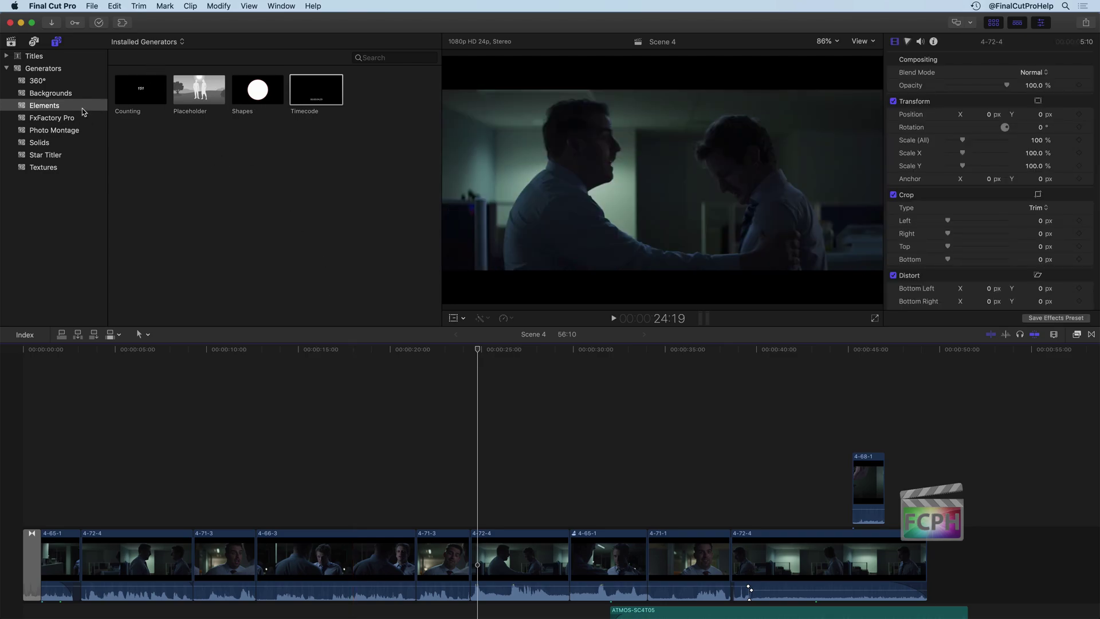
Browse the Photo Montage and FxFactory Pro generators, ending on the Solids category.
left_click(72, 131)
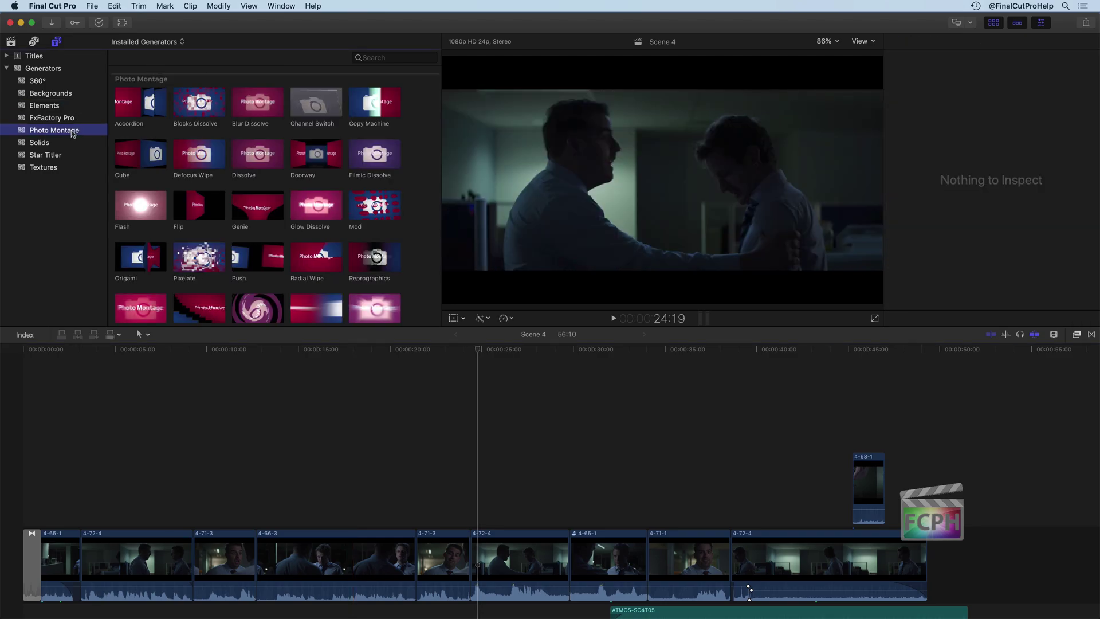
left_click(70, 118)
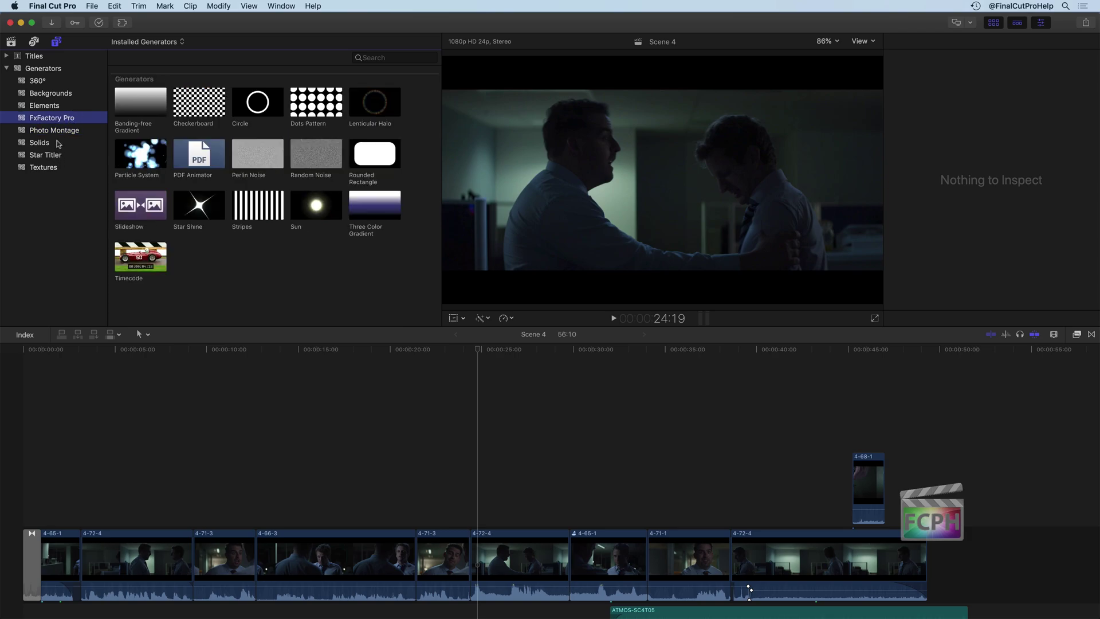
left_click(58, 144)
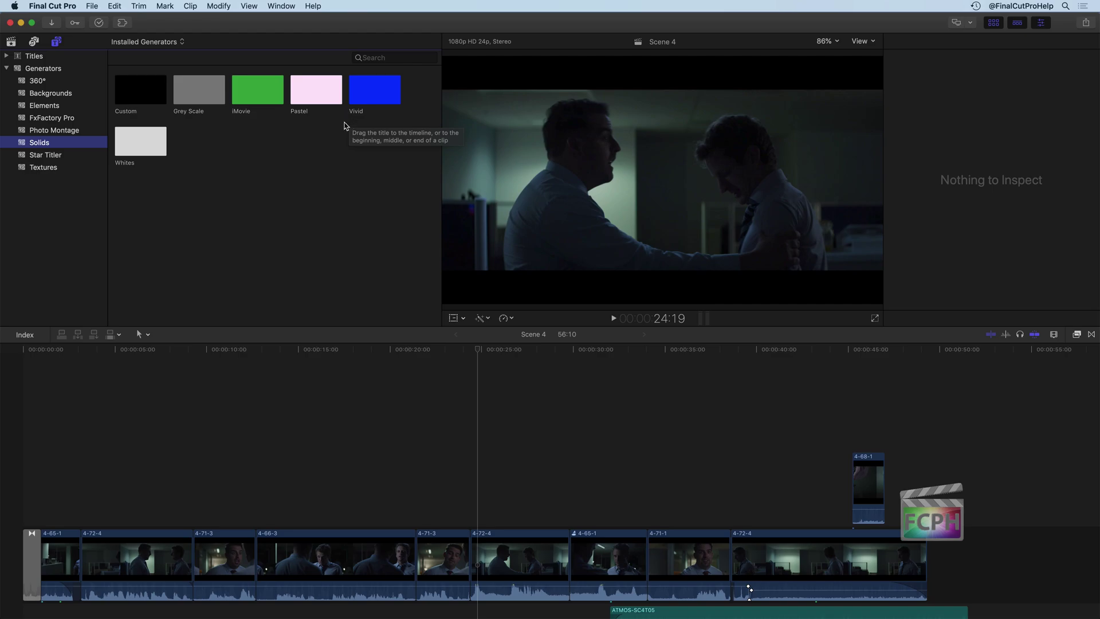
left_click(322, 403)
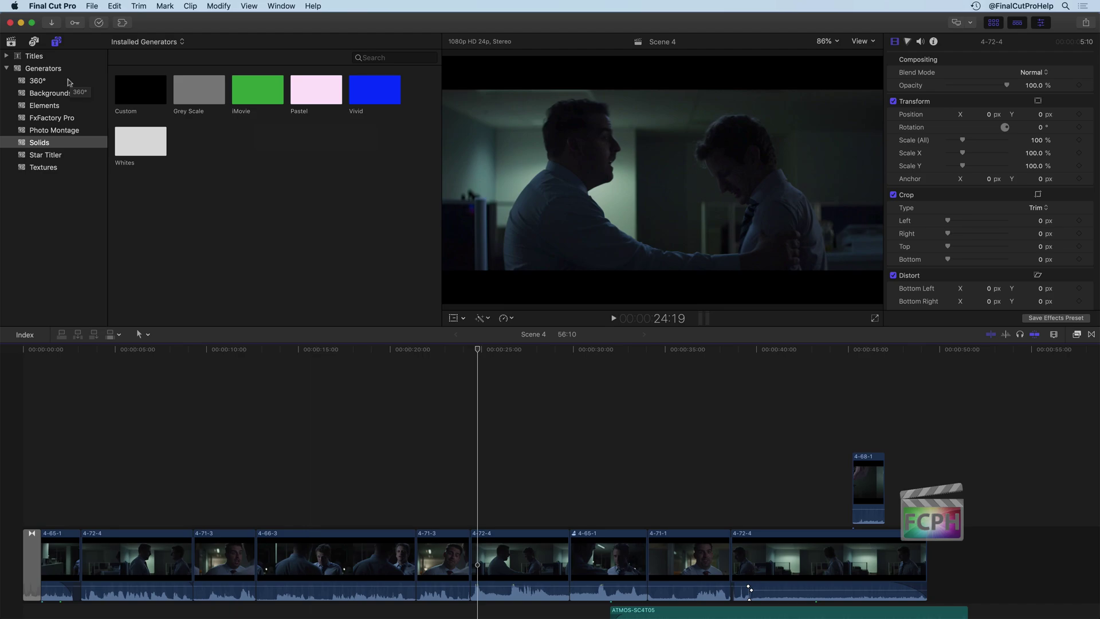
Add a Basic Title from the Titles browser above clip 4-66-3.
left_click(33, 57)
left_click_drag(258, 193, 277, 516)
left_click(372, 360)
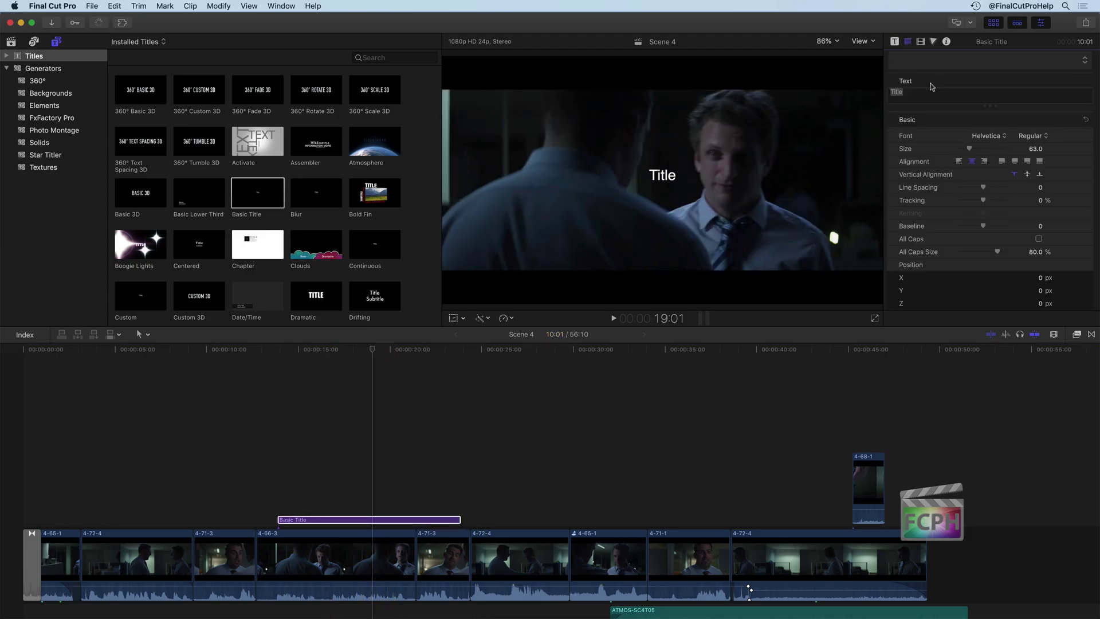
Change the title text to 'Ralph' and shift it right to about X 430 px.
left_click(920, 98)
type("Ralph")
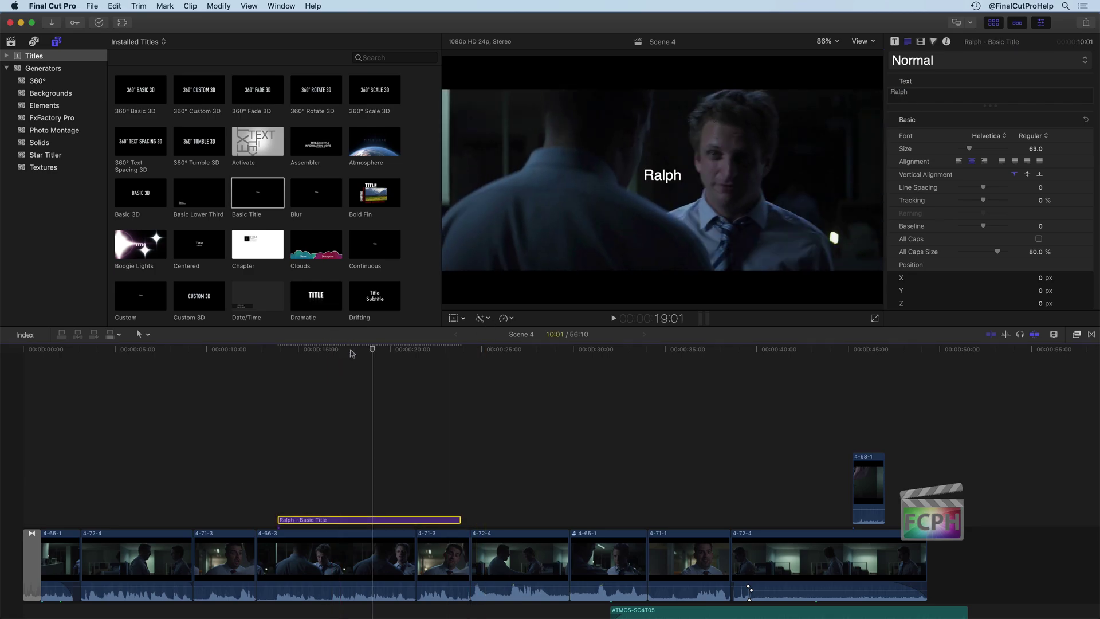
left_click(383, 554)
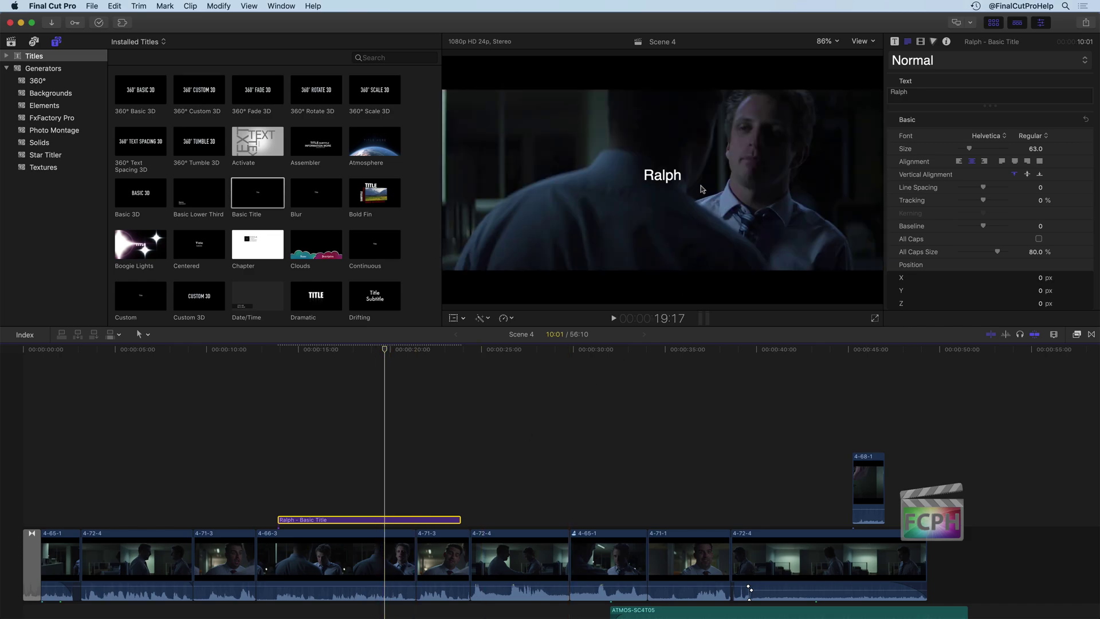
left_click_drag(663, 175, 762, 179)
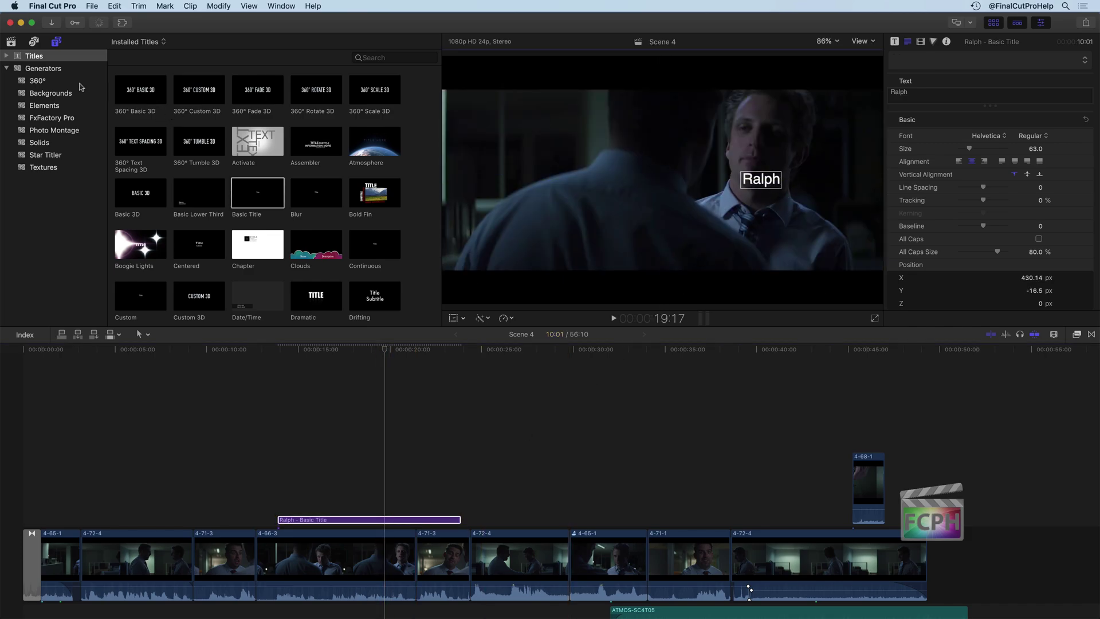
Place a black Custom solid beneath the Ralph title, matching its span.
left_click(64, 145)
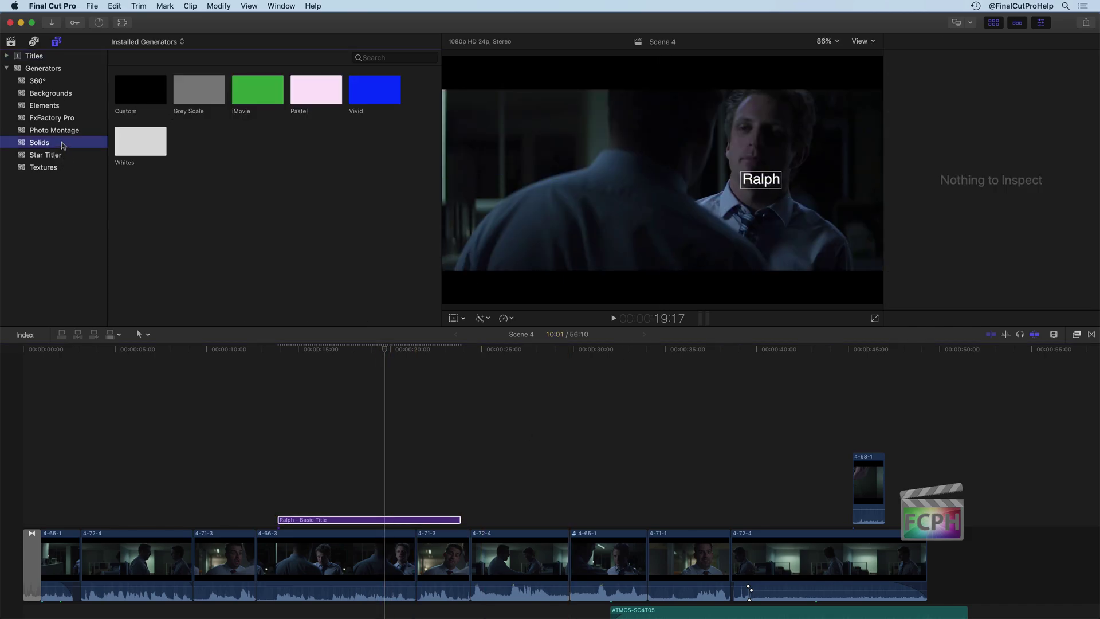
left_click_drag(152, 94, 364, 467)
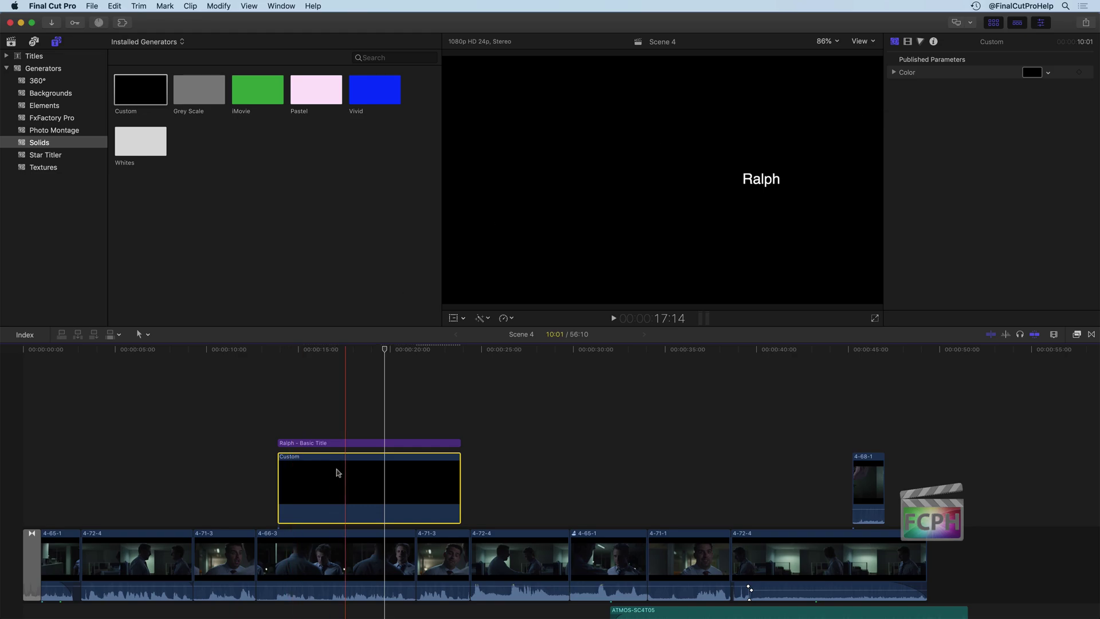
left_click(1077, 336)
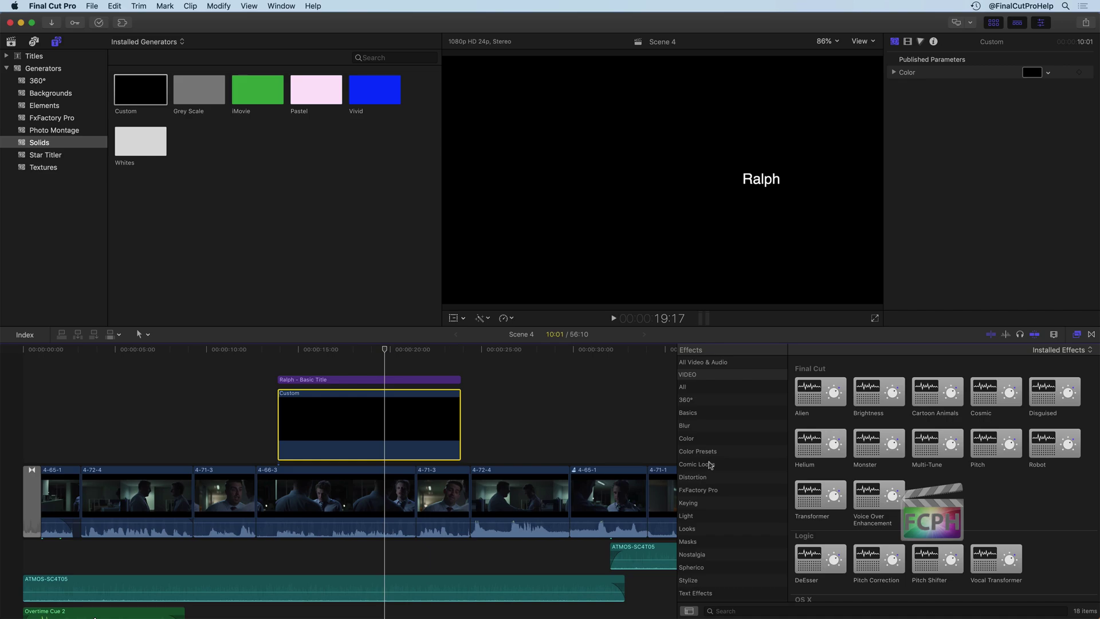
Apply a Draw Mask to the black Custom solid, starting the shape beside the Ralph title.
left_click(705, 541)
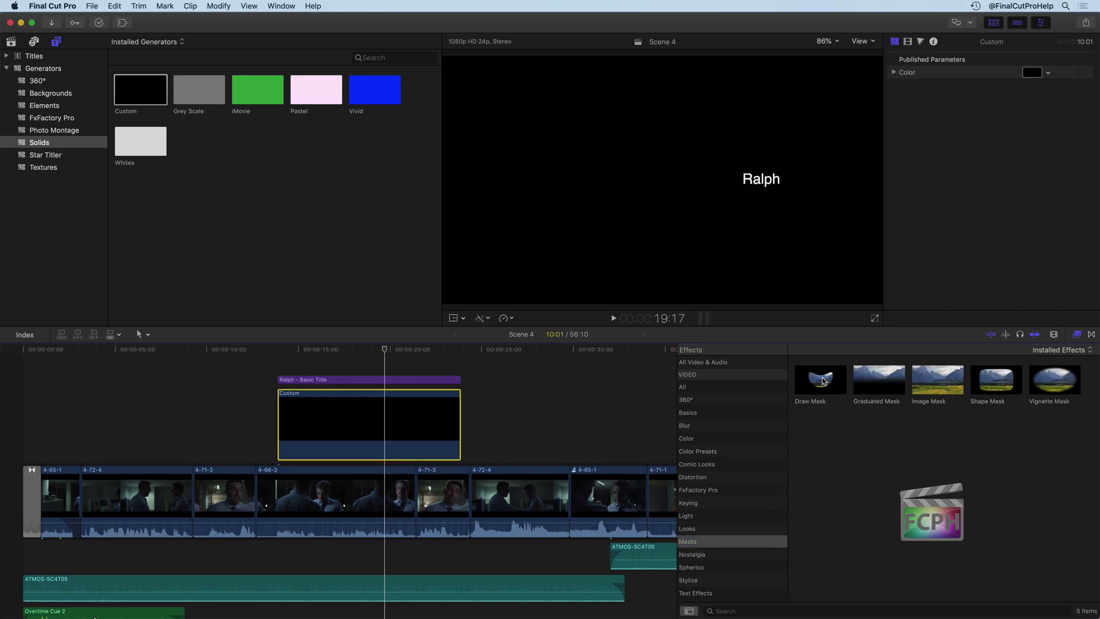
mouse_move(822, 381)
left_mouse_down()
mouse_move(373, 400)
mouse_move(359, 413)
left_mouse_up()
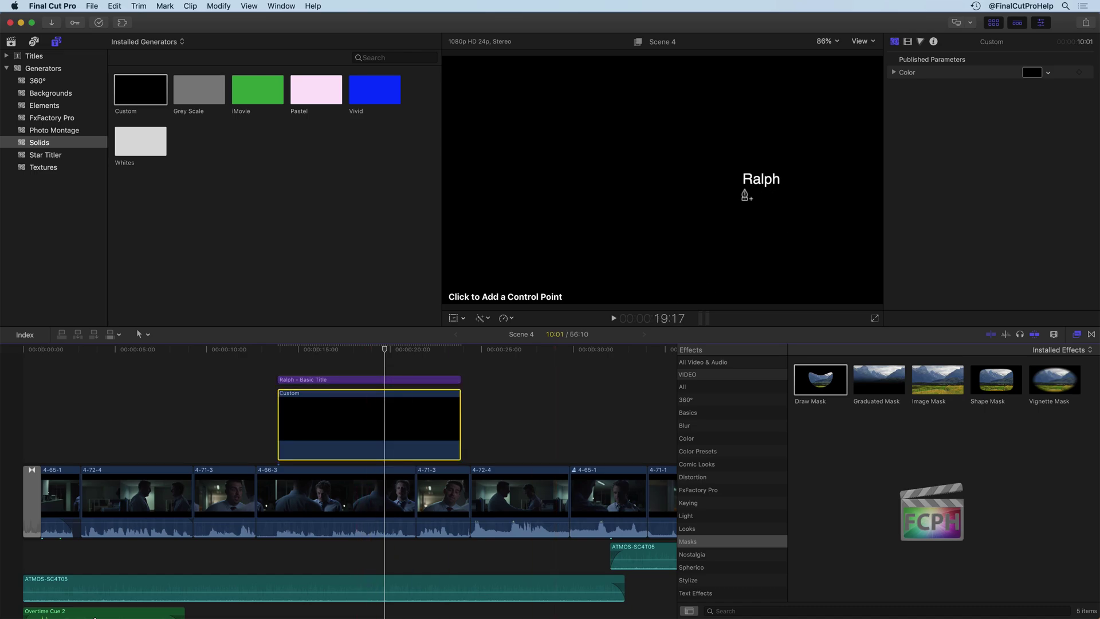
mouse_move(740, 190)
left_mouse_down()
mouse_move(715, 182)
mouse_move(750, 166)
mouse_move(796, 169)
mouse_move(758, 201)
mouse_move(820, 195)
mouse_move(786, 213)
mouse_move(748, 193)
left_mouse_up()
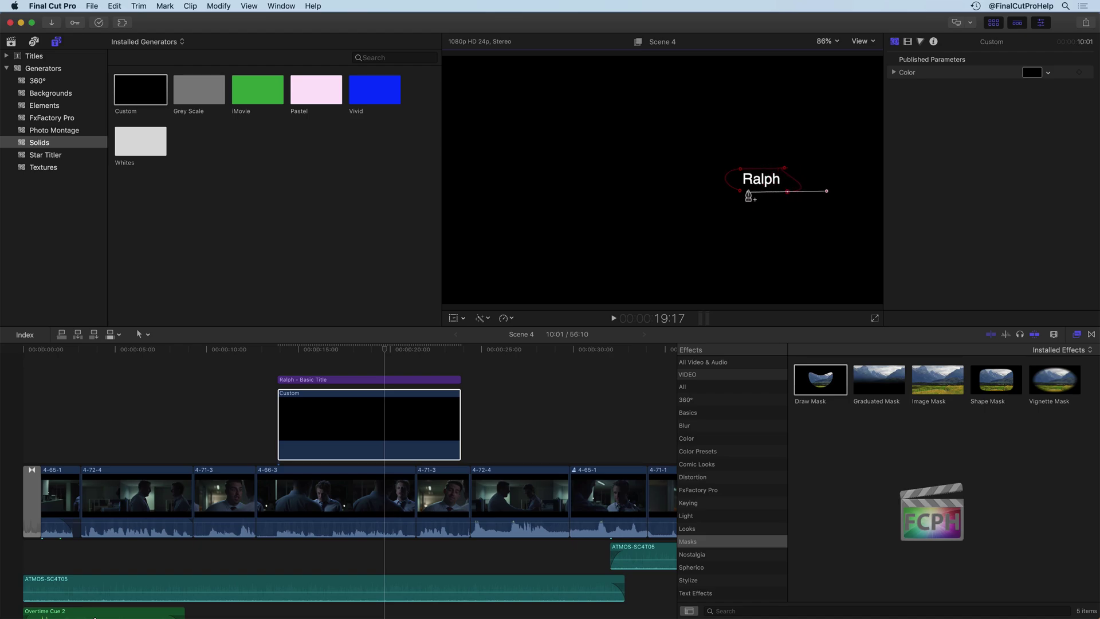
Adjust the mask's control-point handles to round it into a smooth oval.
left_click(785, 169)
mouse_move(768, 168)
left_mouse_down()
mouse_move(766, 156)
mouse_move(760, 169)
left_mouse_up()
left_click(739, 193)
left_click_drag(743, 201, 748, 204)
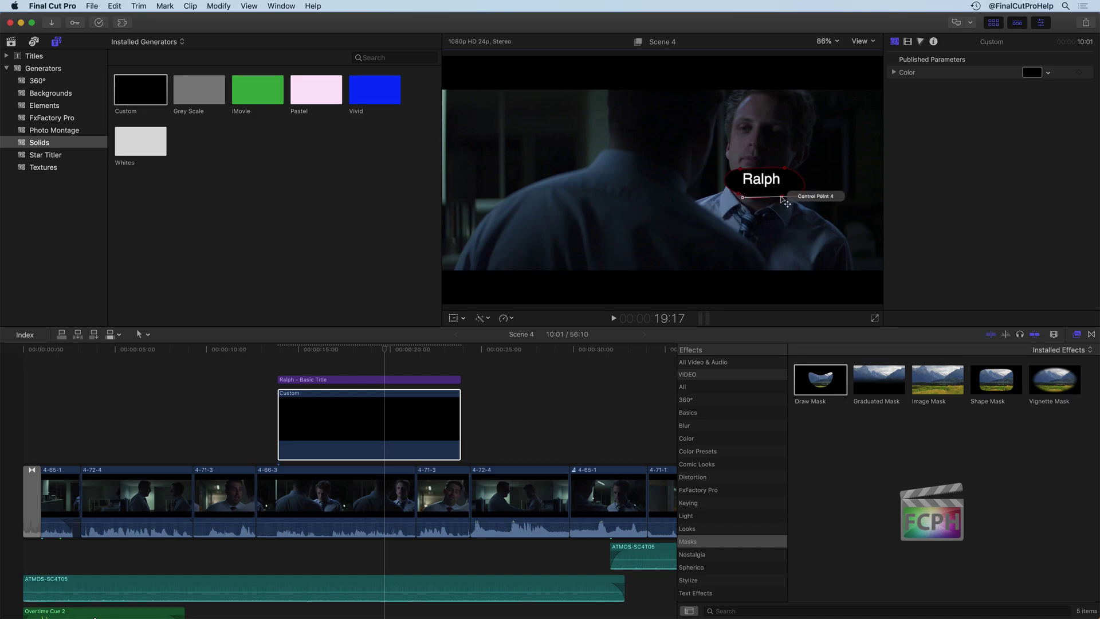
left_click(783, 166)
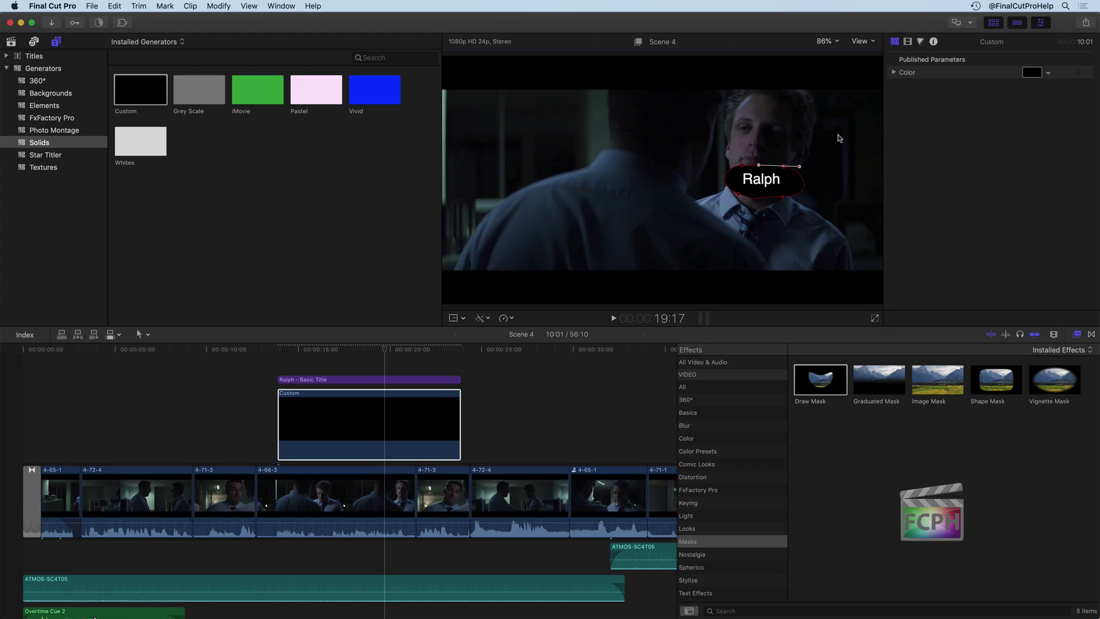
Change the Custom solid's colour to blue.
left_click(1033, 74)
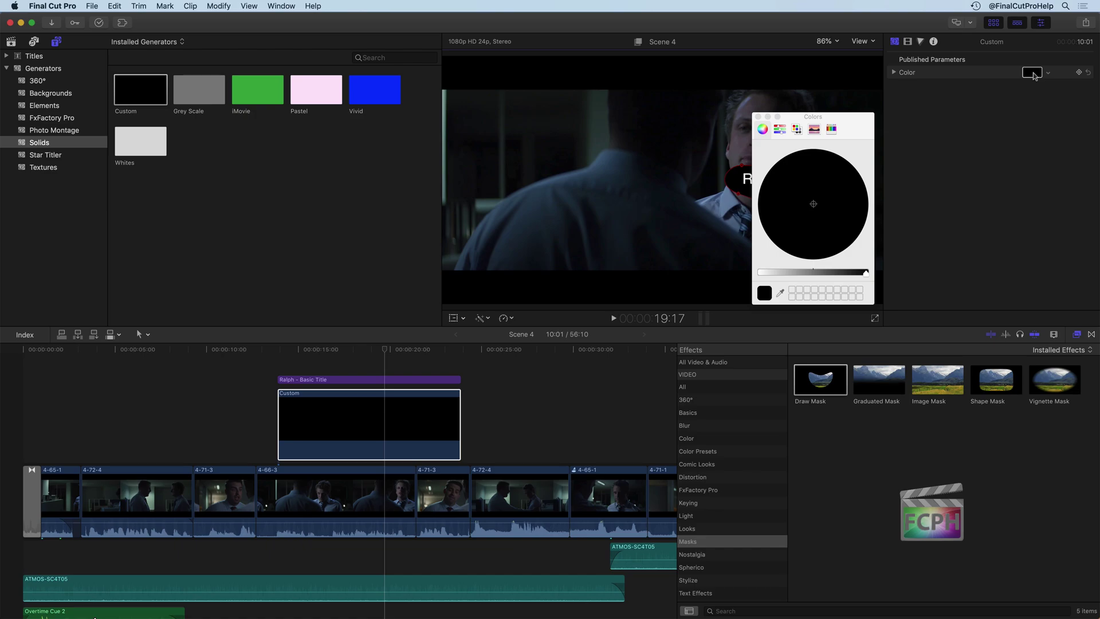
left_click_drag(804, 273, 784, 253)
left_click(758, 116)
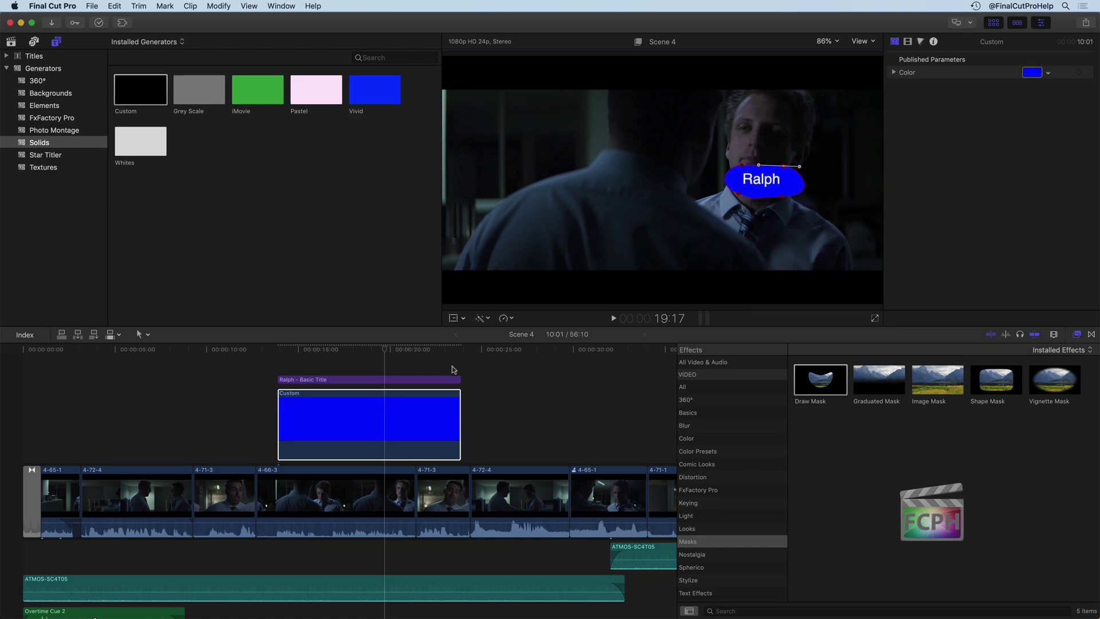
Apply a Gaussian blur to the blue solid and raise its Amount to about 66.
left_click(375, 366)
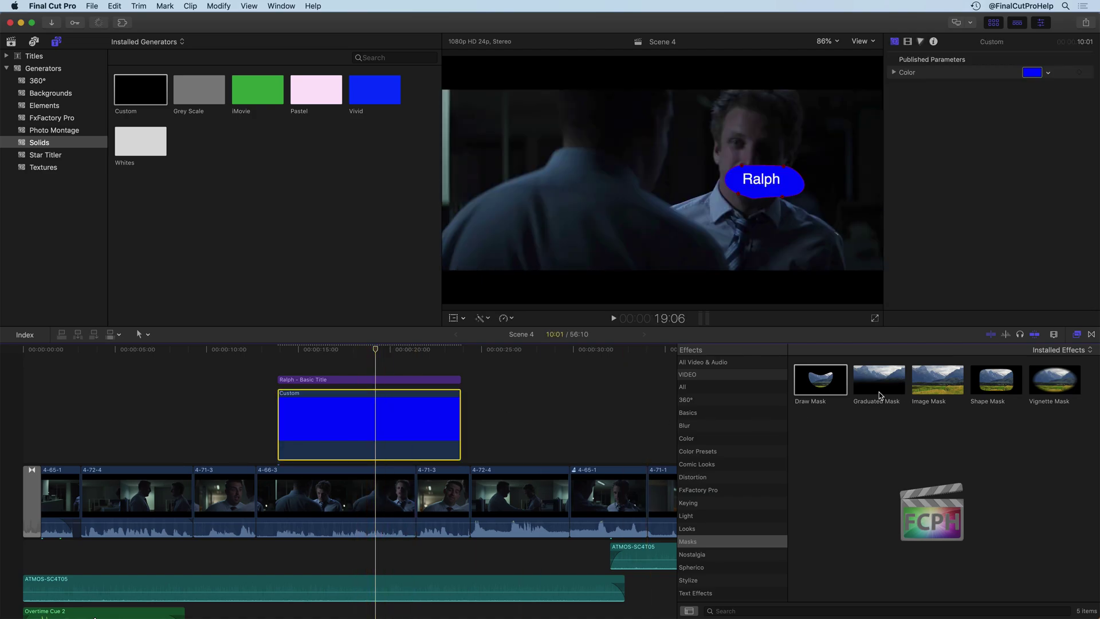
left_click(715, 429)
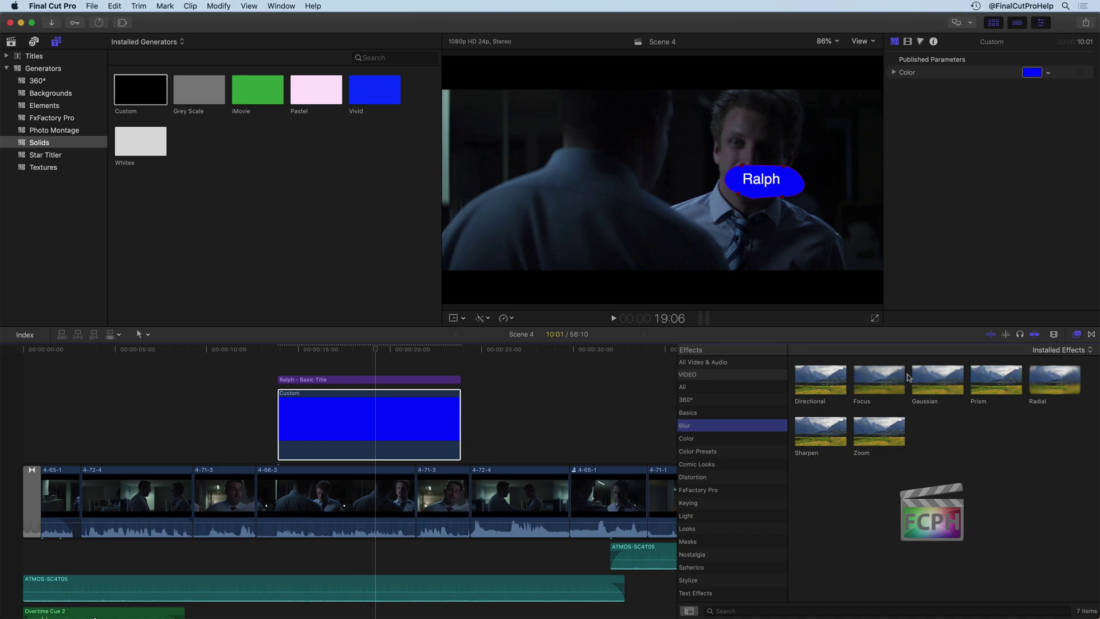
left_click_drag(942, 379, 347, 421)
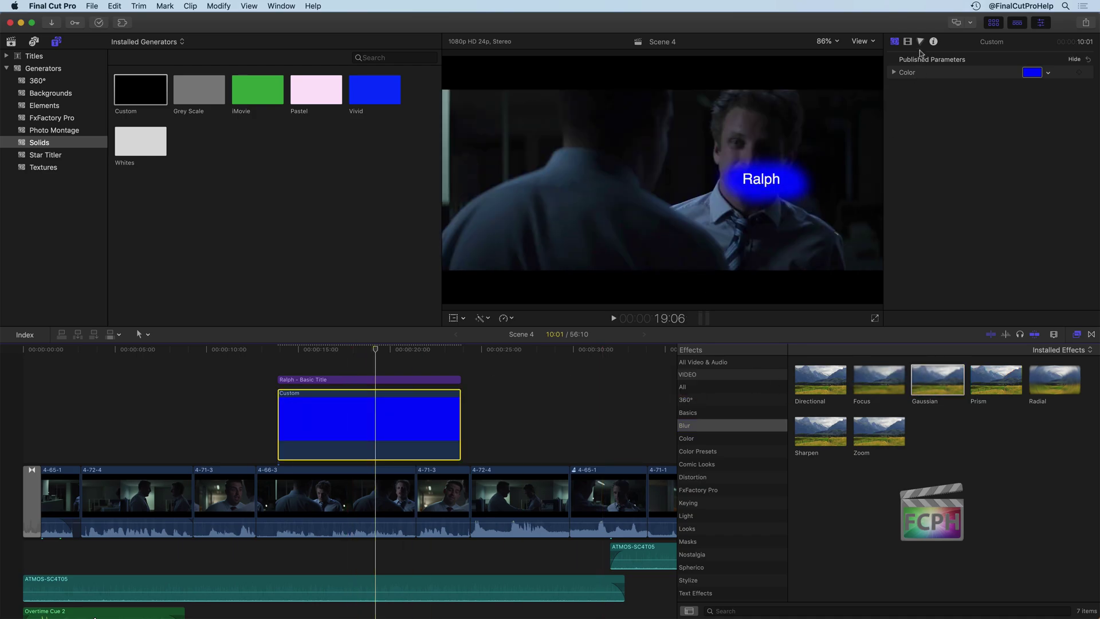
key("ctrl+Tab")
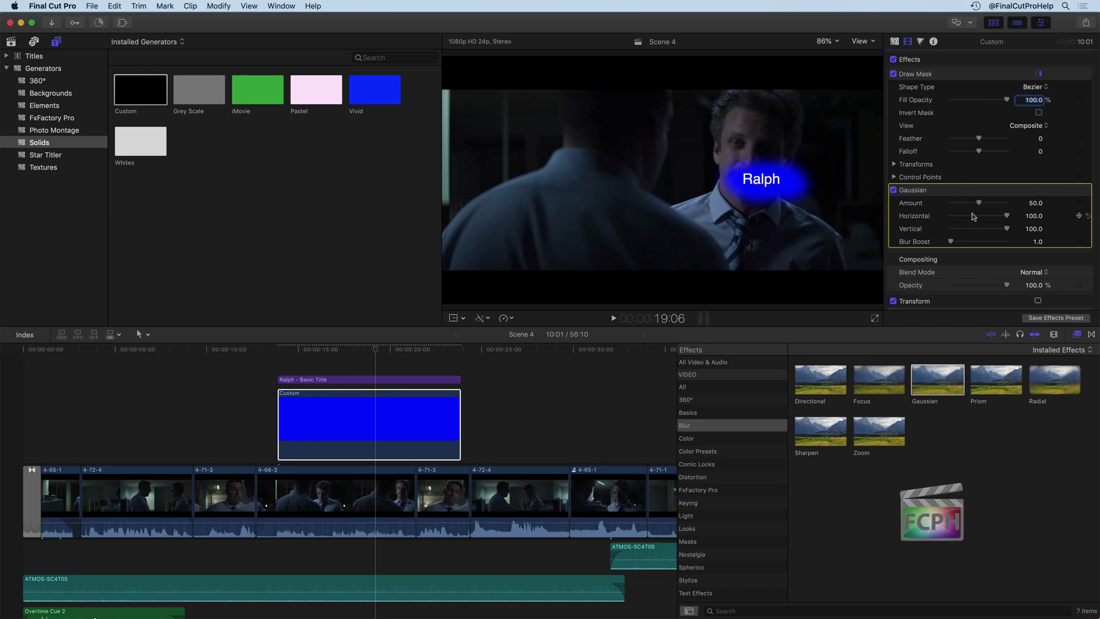
mouse_move(980, 206)
left_mouse_down()
mouse_move(991, 206)
mouse_move(980, 204)
left_mouse_up()
Scrub through the title to preview the blurred blue background beneath it.
left_click(338, 353)
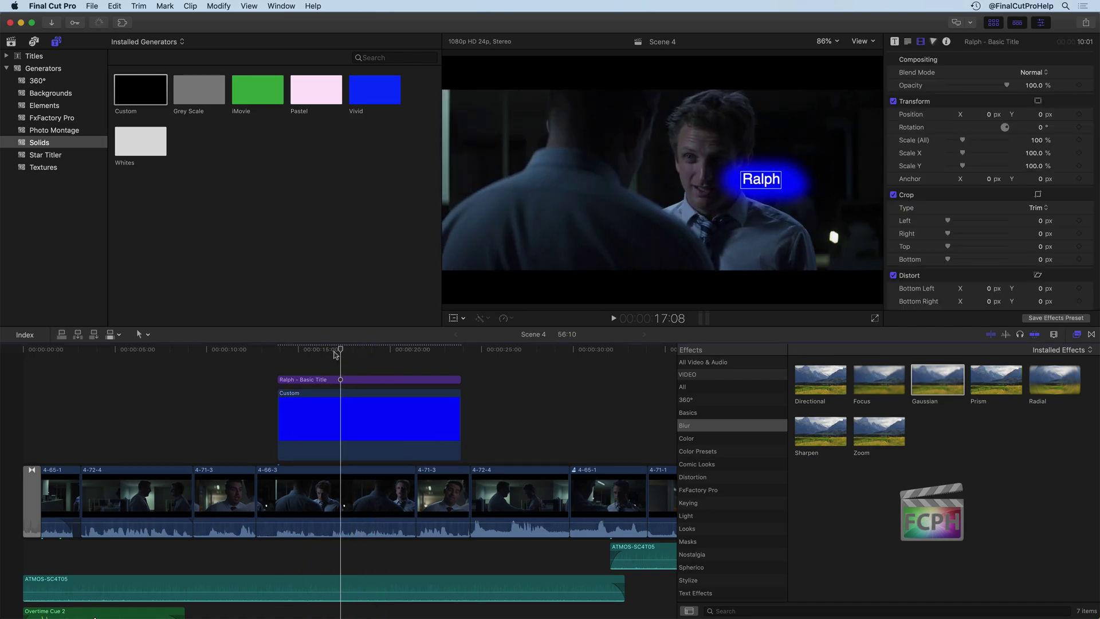
left_click_drag(336, 354, 349, 354)
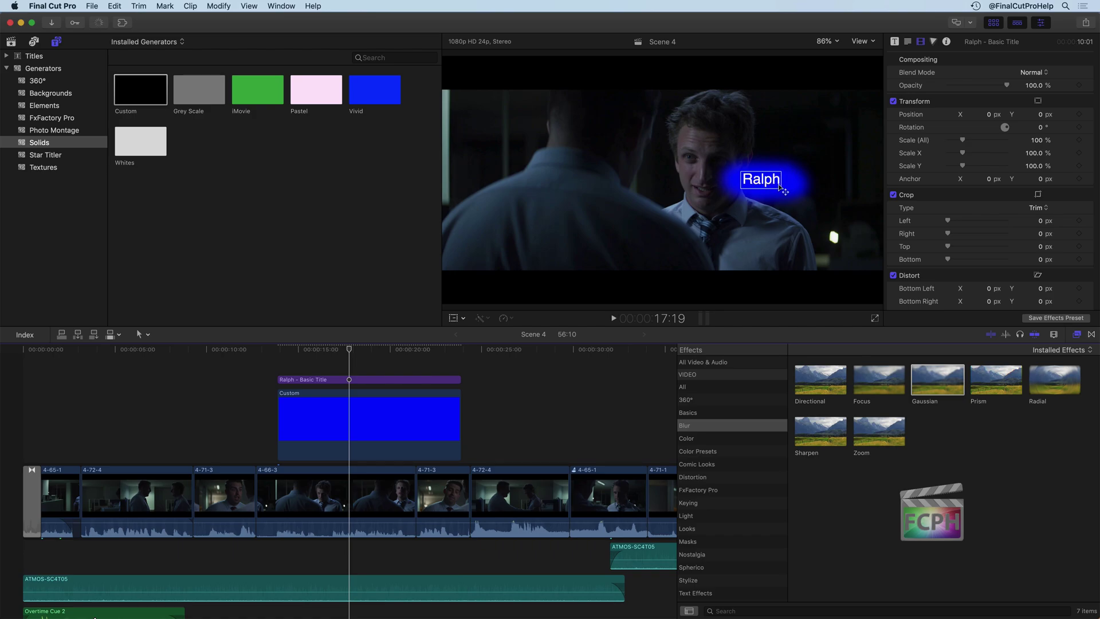
left_click(785, 185)
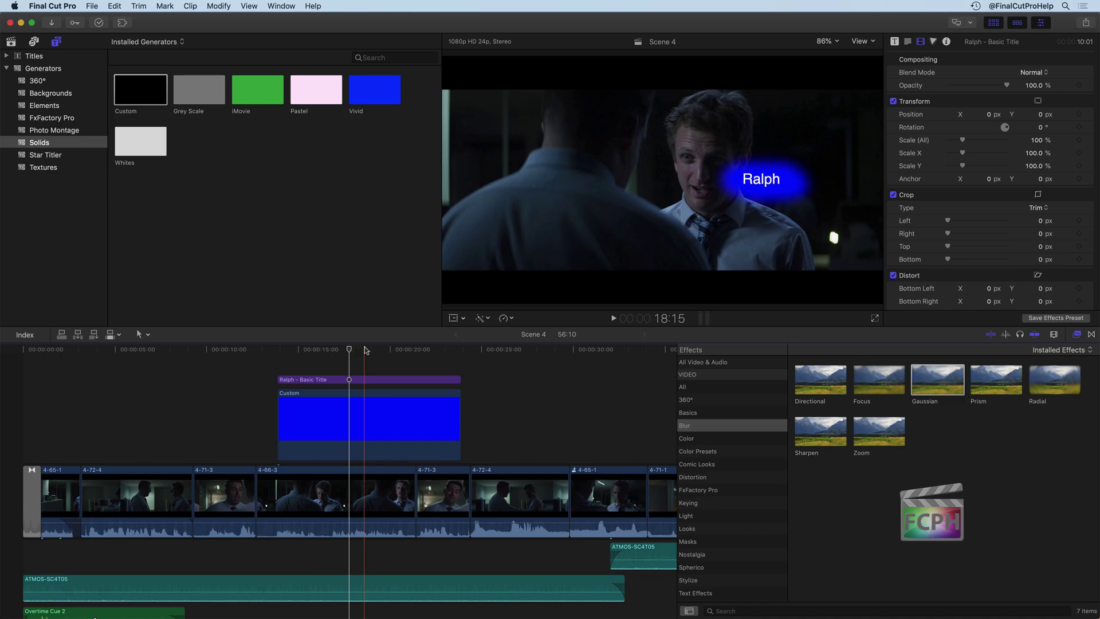
Move Gaussian above Draw Mask to compare, then restore Draw Mask above Gaussian.
left_click(348, 417)
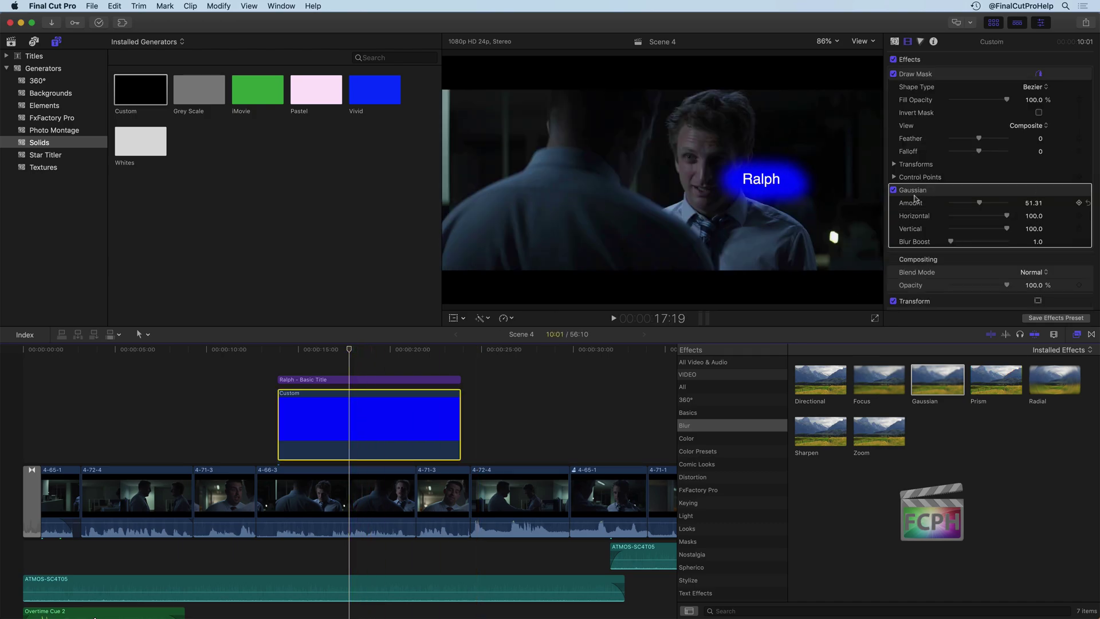
left_click_drag(917, 191, 917, 88)
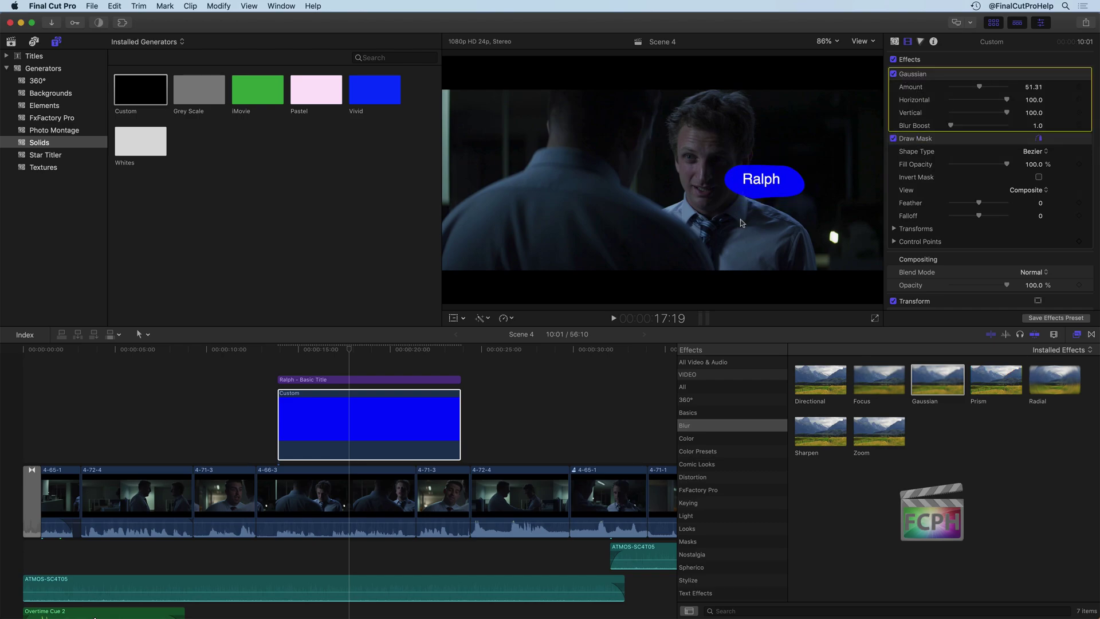
left_click_drag(920, 138, 921, 77)
left_click(510, 413)
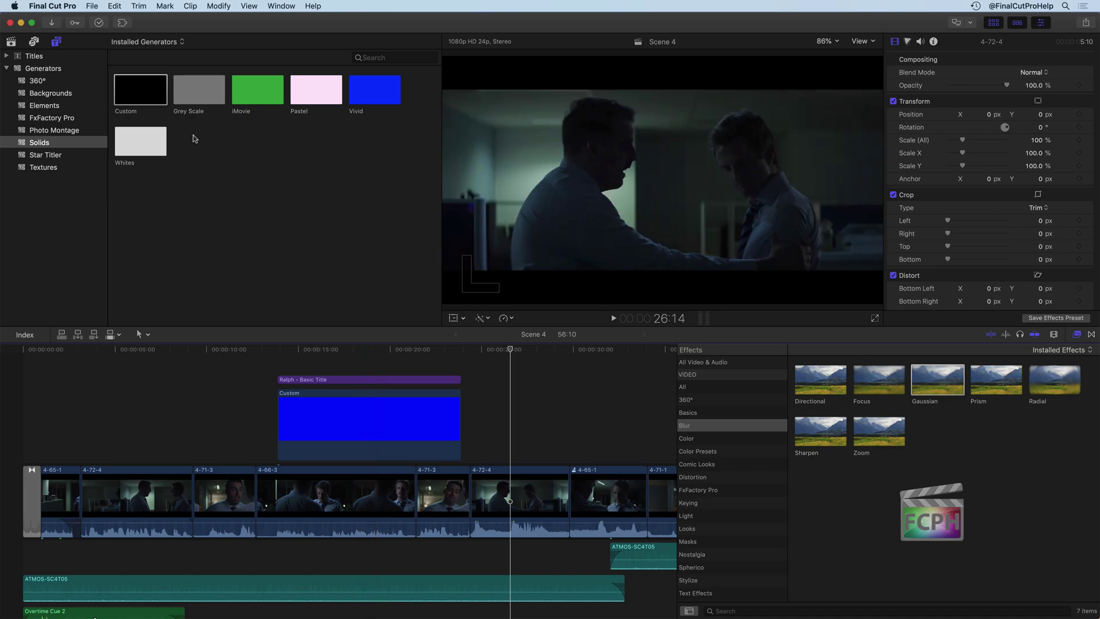
Delete the Ralph title and blue solid, and add a Metal texture generator above the story.
left_click(57, 167)
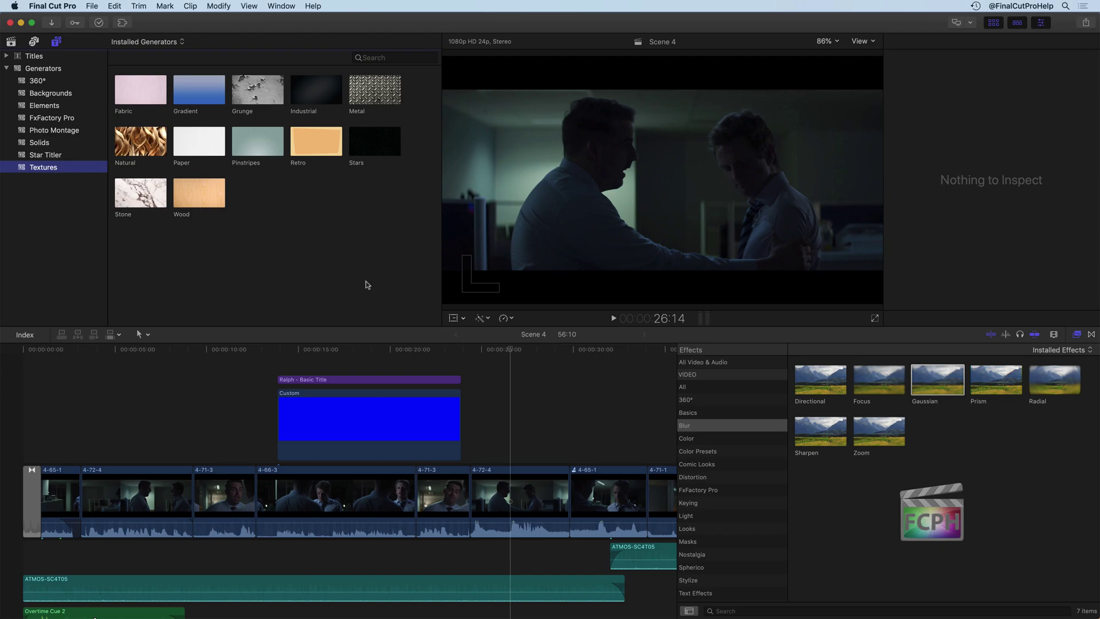
left_click(421, 380)
key("Delete")
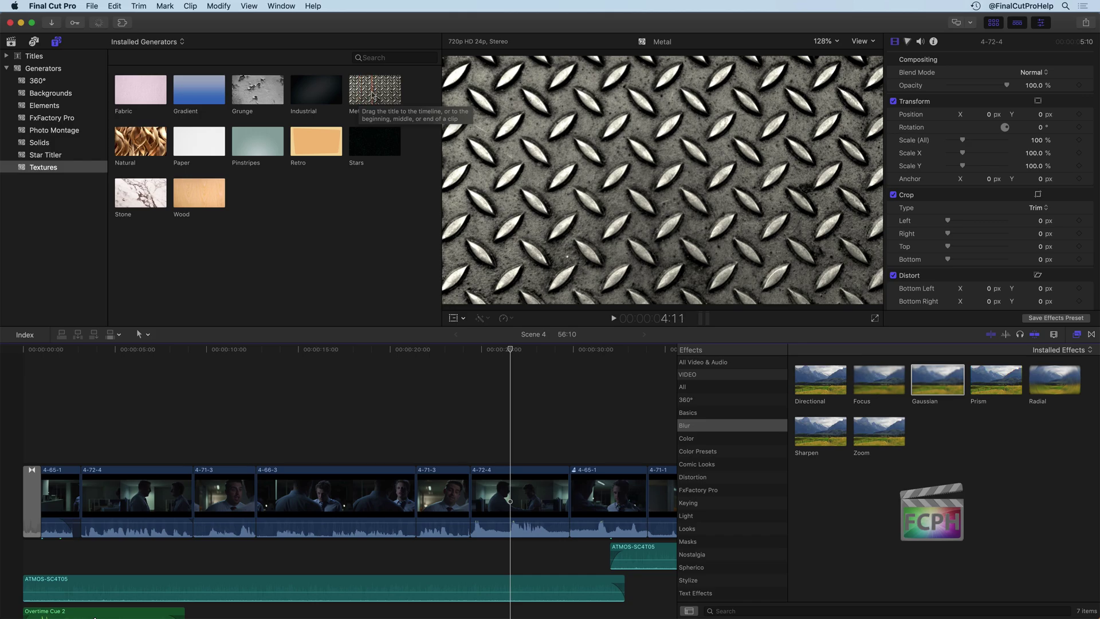
left_click_drag(356, 98, 347, 425)
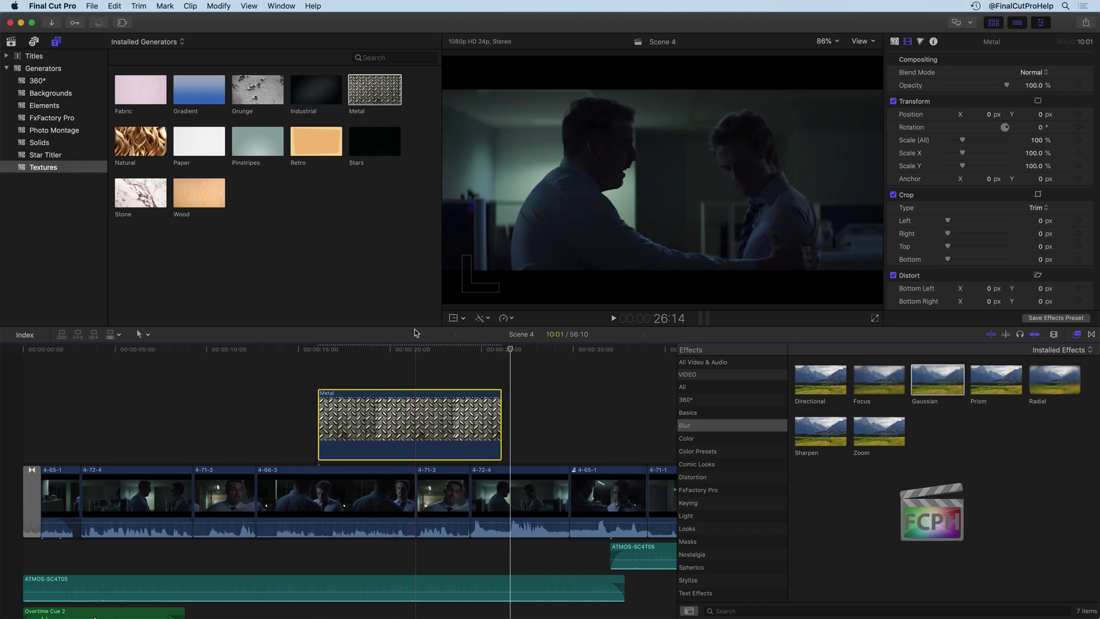
Try the Frosted Chevrons and Waves metal types and set the tint colour to green.
left_click(895, 42)
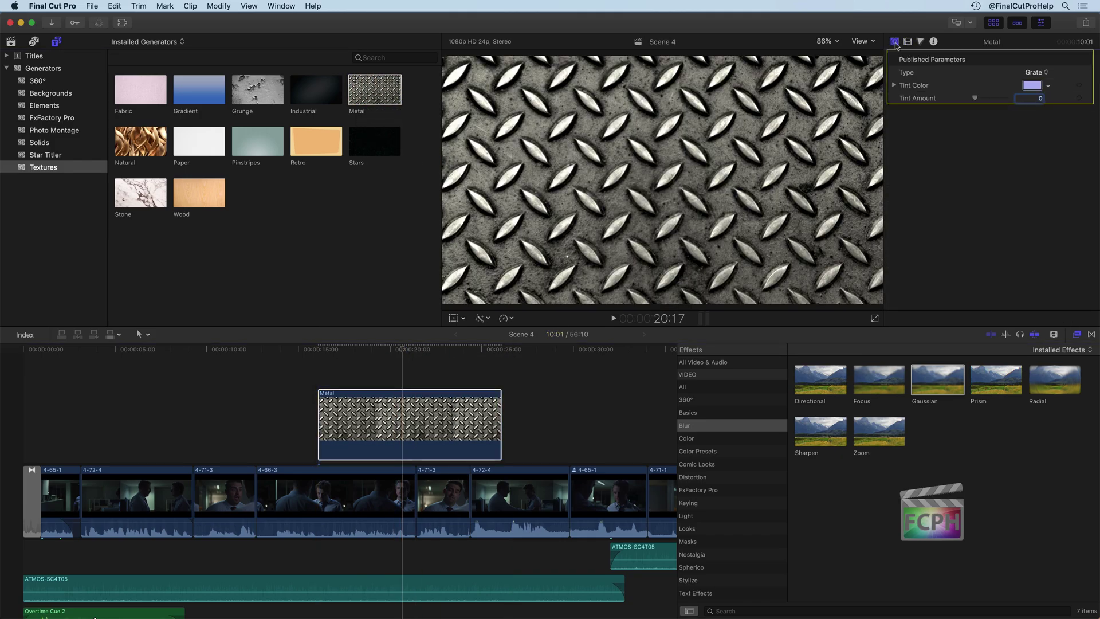
left_click(1034, 72)
left_click(1039, 101)
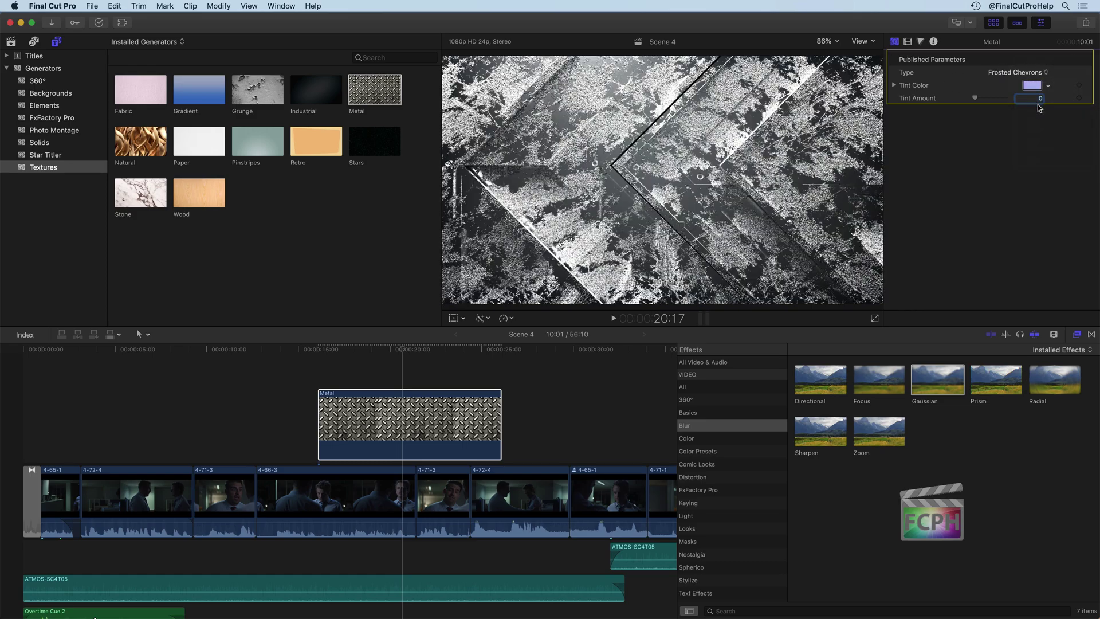
left_click(1027, 72)
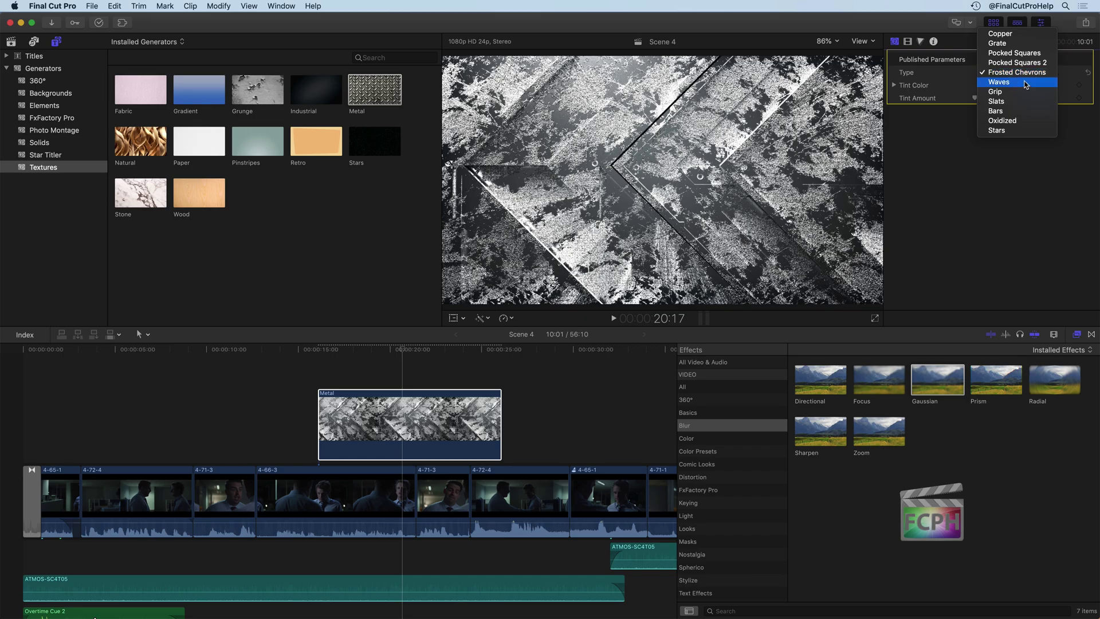
left_click(1034, 129)
left_click(1032, 91)
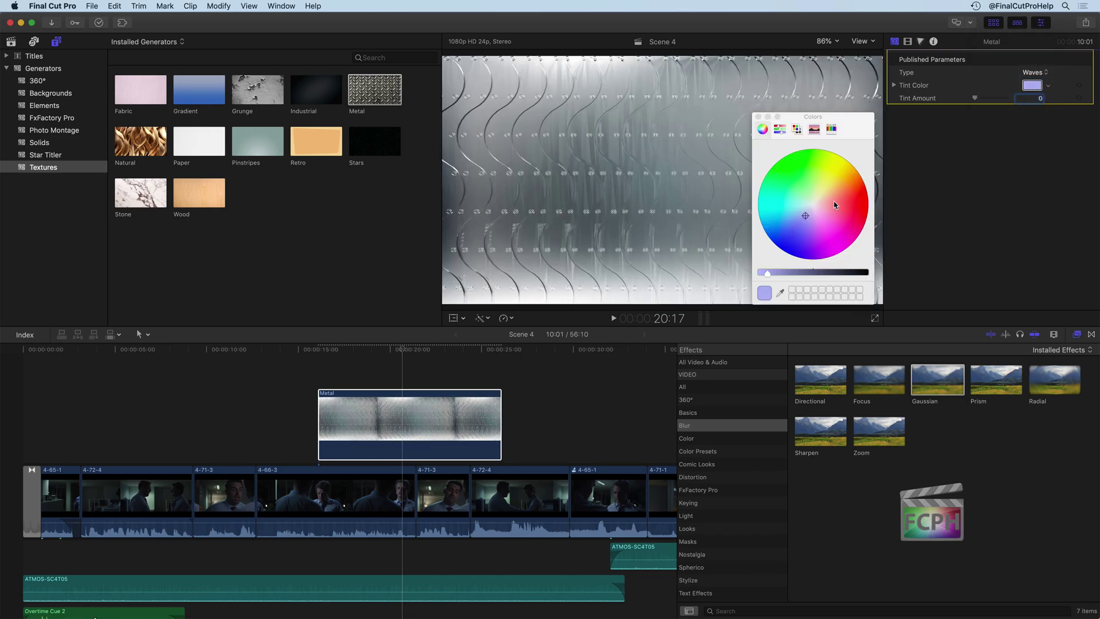
left_click_drag(803, 176, 785, 167)
left_click(758, 117)
Cycle through Grate, Pocked Squares and Slats, settle on Oxidized, and set Tint Amount to 0.55.
left_click(1038, 73)
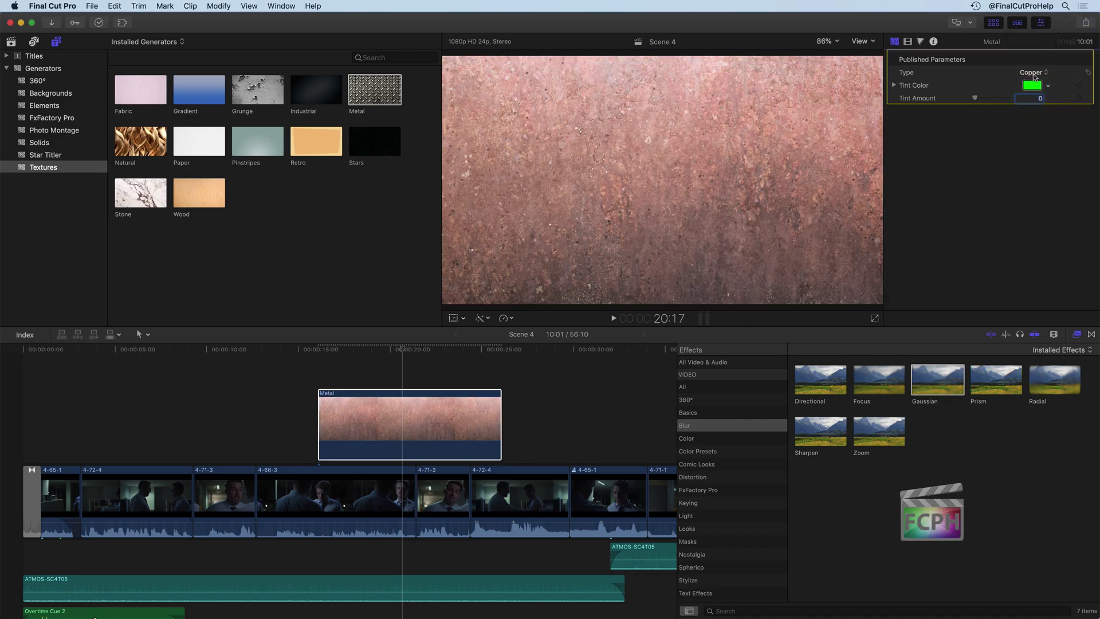
left_click(1035, 72)
left_click(1032, 85)
left_click(1036, 72)
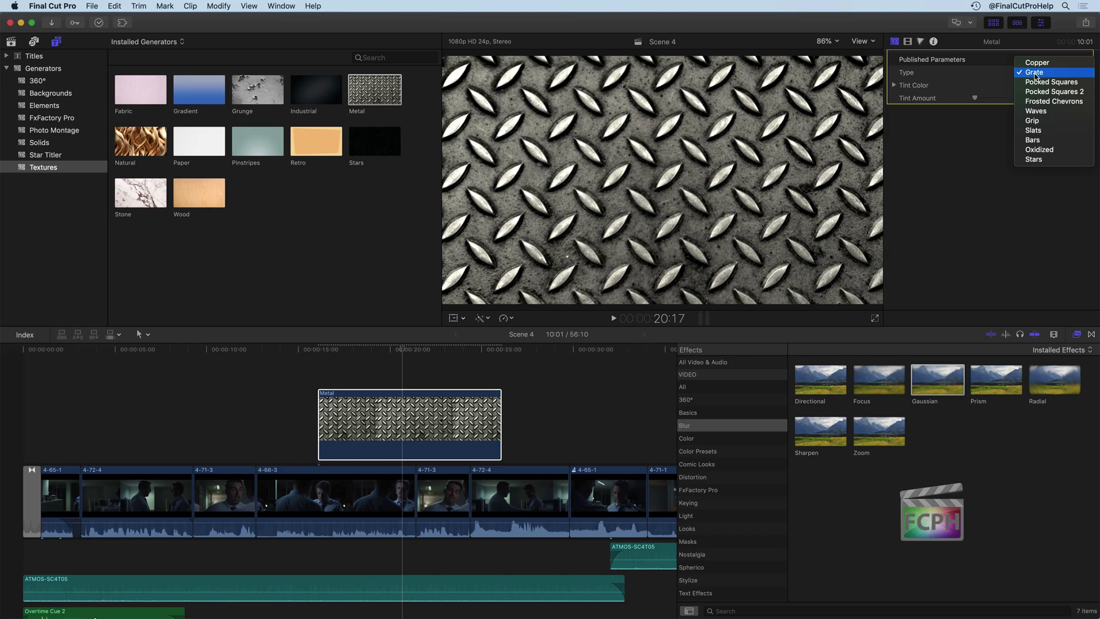
left_click(1036, 83)
left_click(1035, 73)
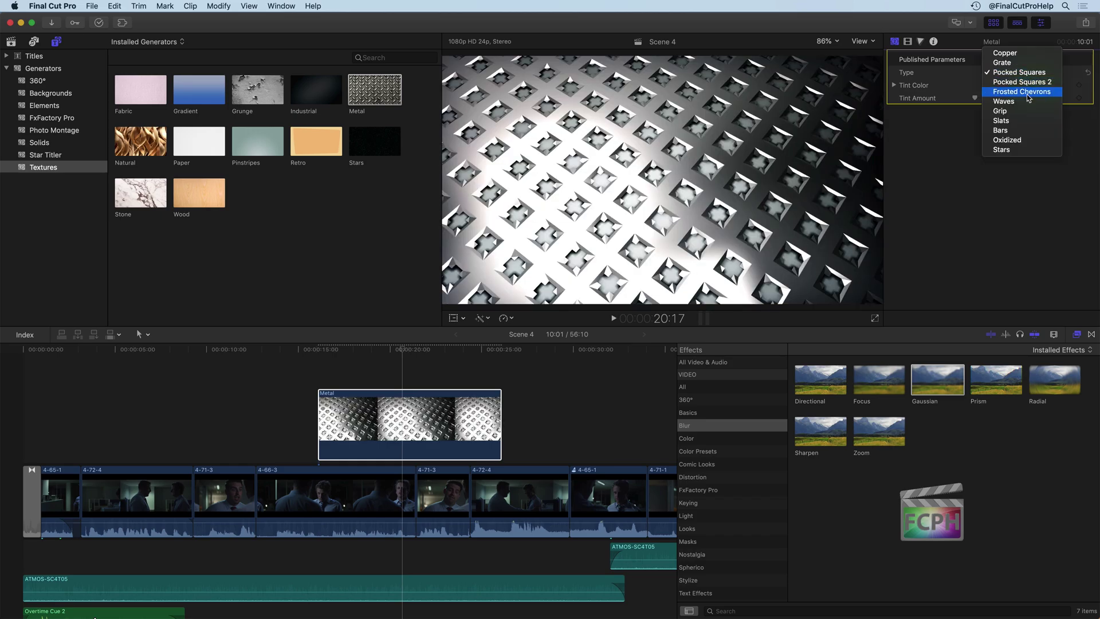
left_click(1030, 93)
left_click(1026, 73)
left_click(997, 101)
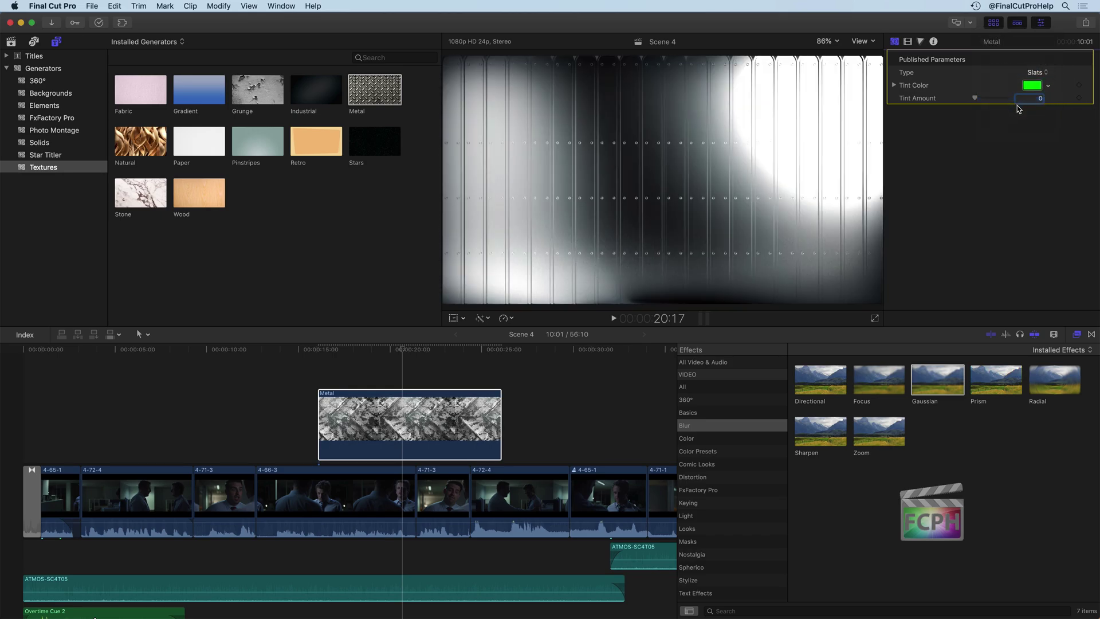
left_click(1035, 73)
left_click(1034, 93)
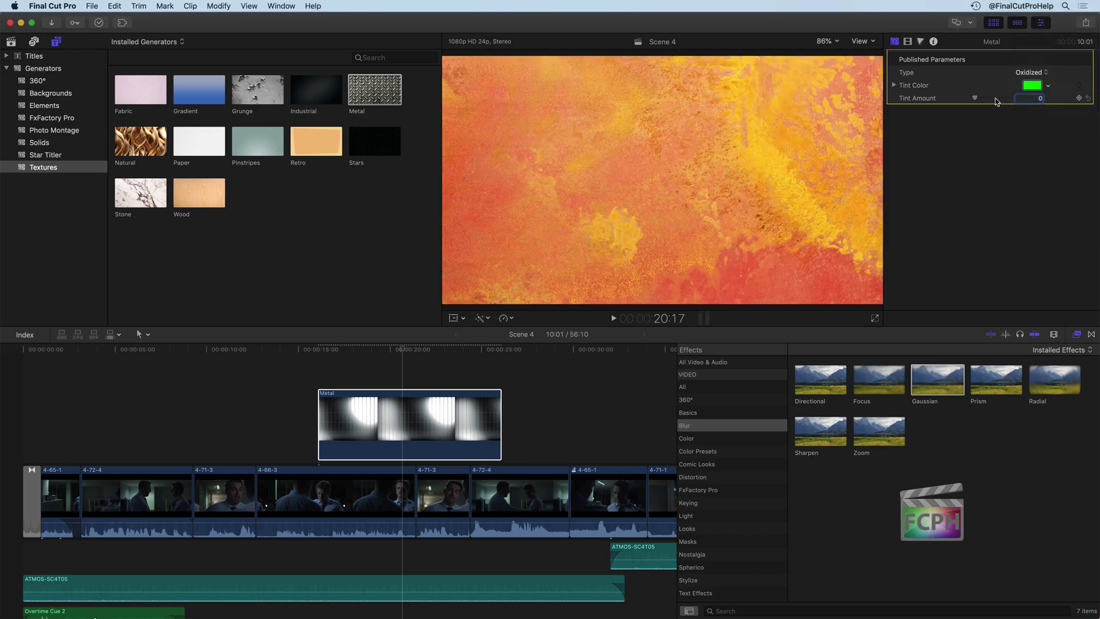
left_click_drag(976, 99, 993, 100)
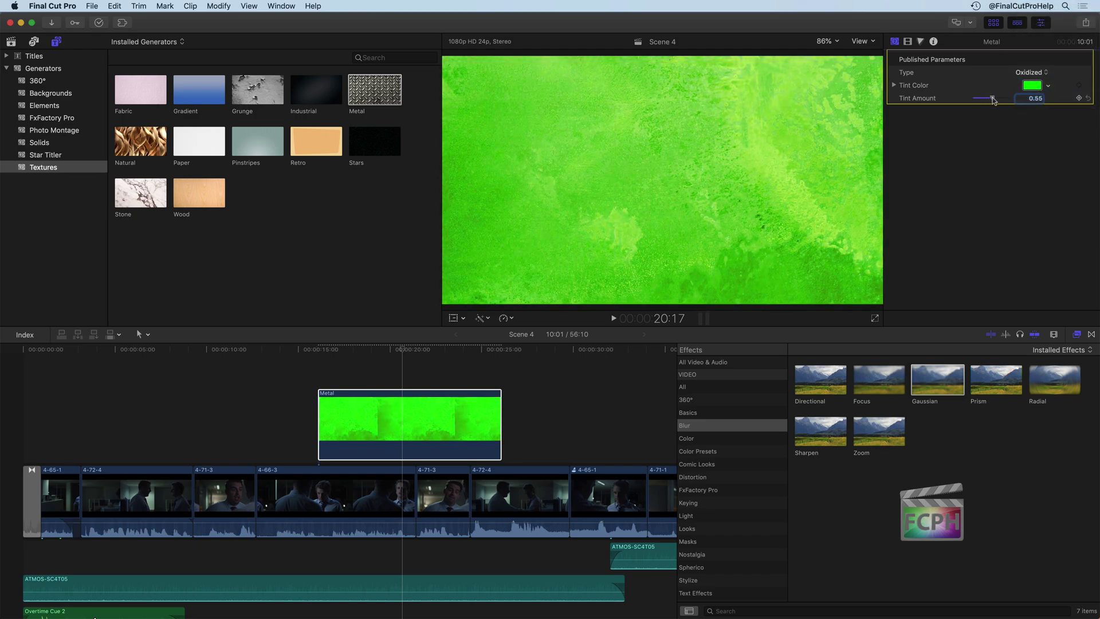